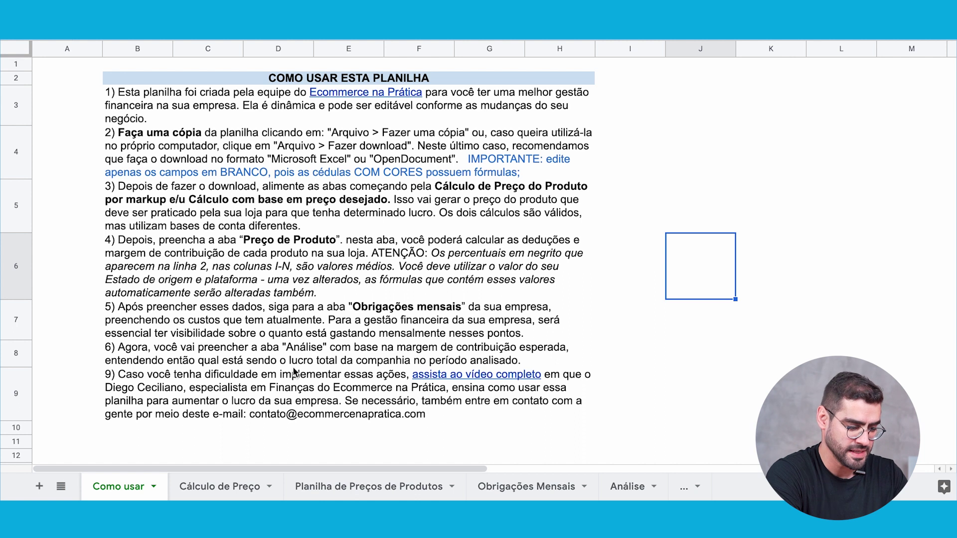
# Open the Cálculo de Preço sheet and examine the markup-based and desired-price calculation tables.
pyautogui.click(227, 486)
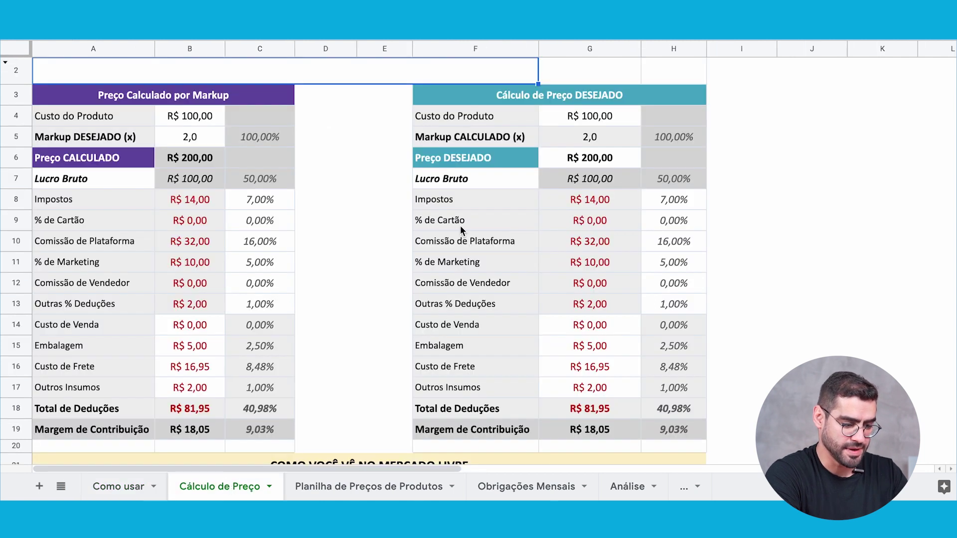
pyautogui.click(345, 205)
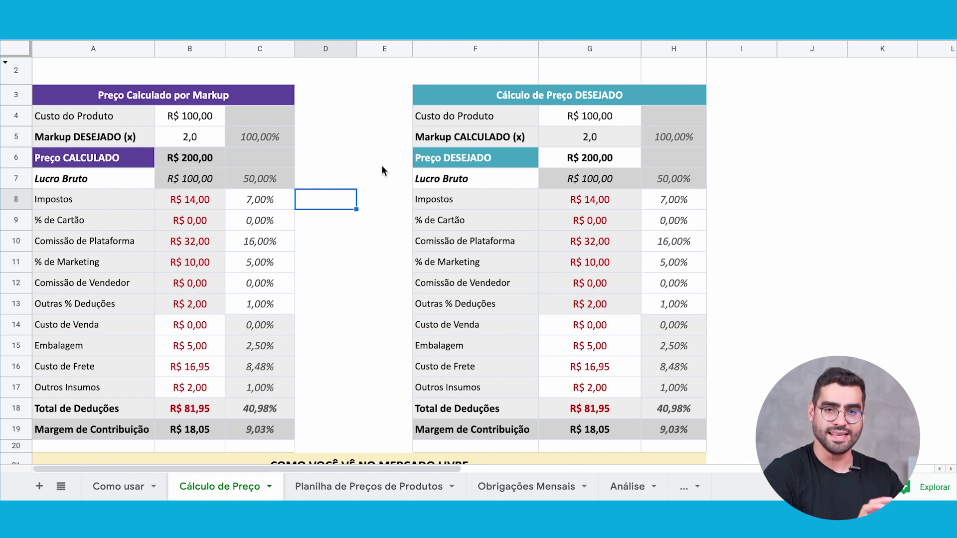
pyautogui.click(347, 142)
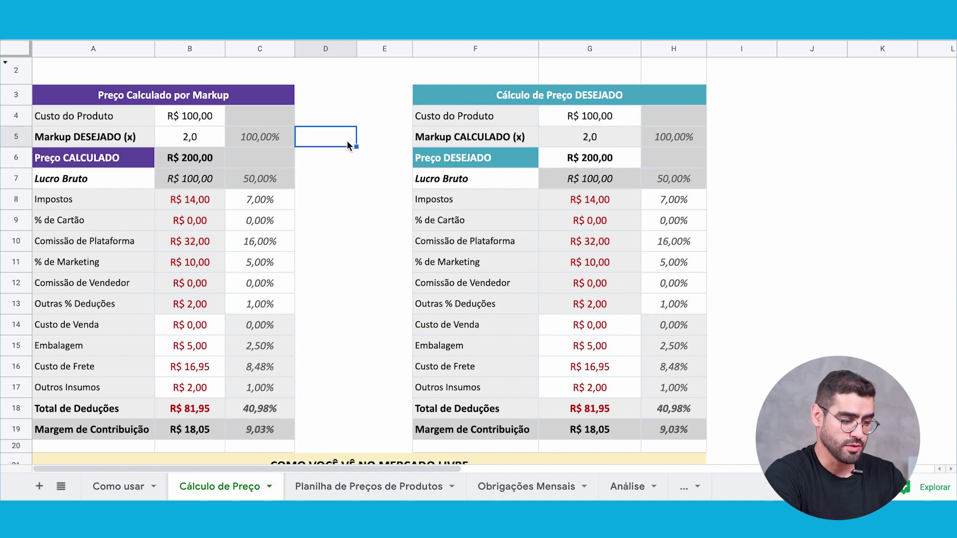
pyautogui.click(358, 186)
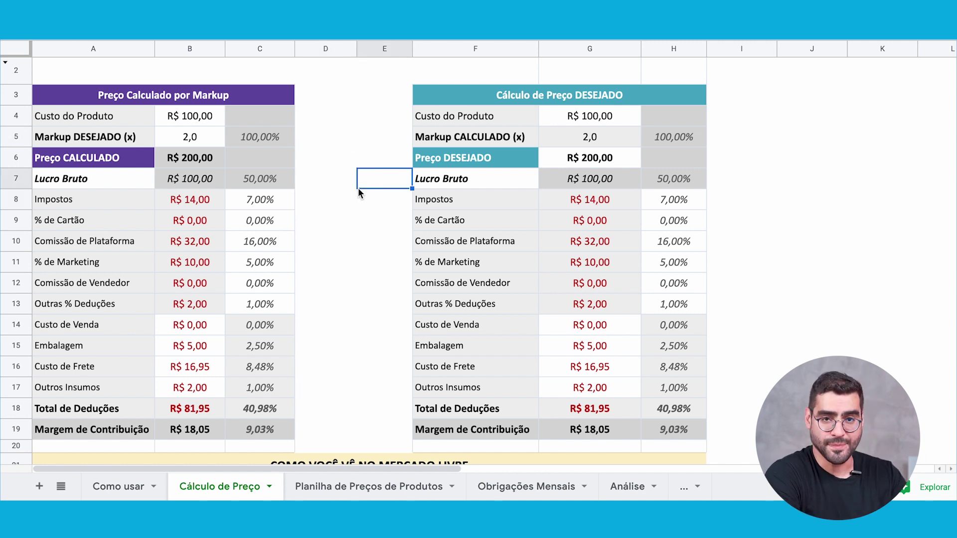
pyautogui.click(211, 139)
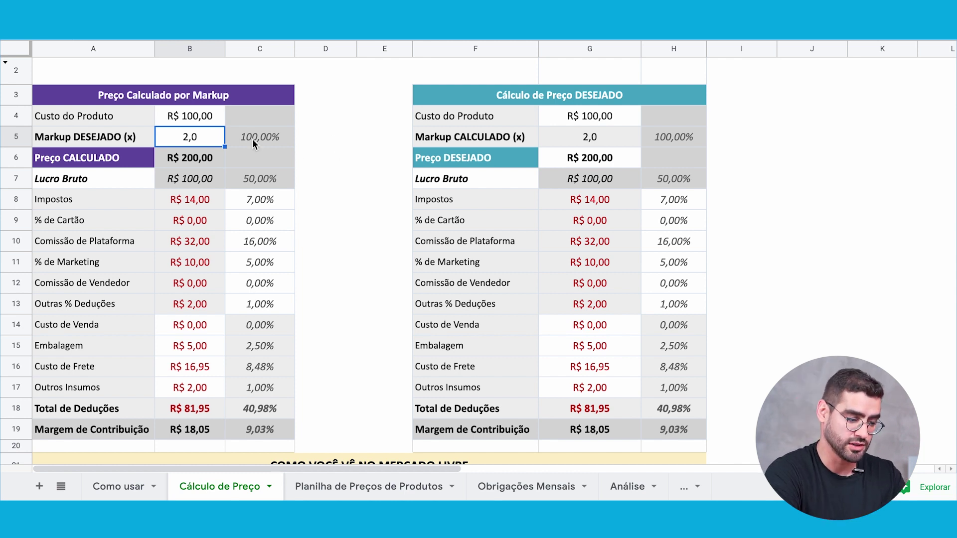
pyautogui.click(327, 186)
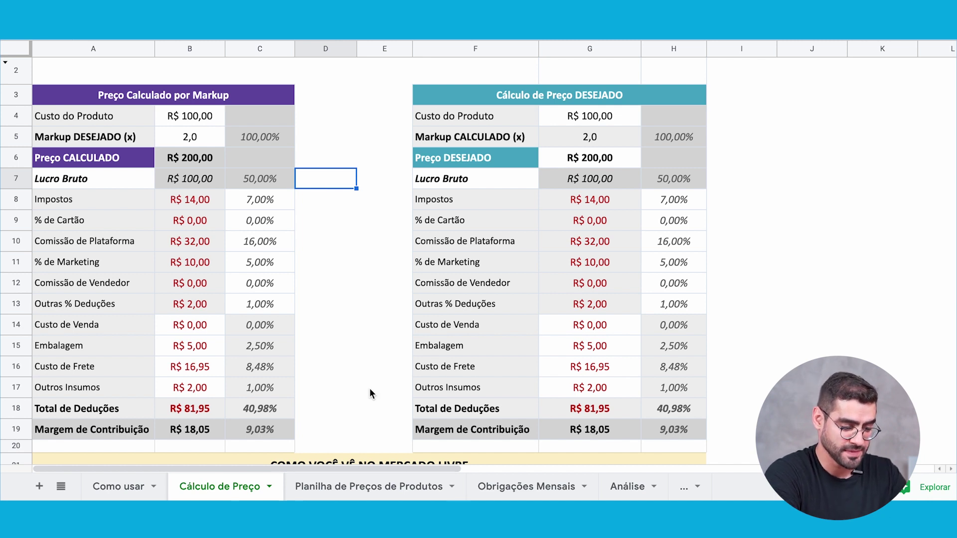
# View the Planilha de Preços de Produtos sheet, and open the Obrigações Mensais sheet to examine its layout.
pyautogui.click(379, 489)
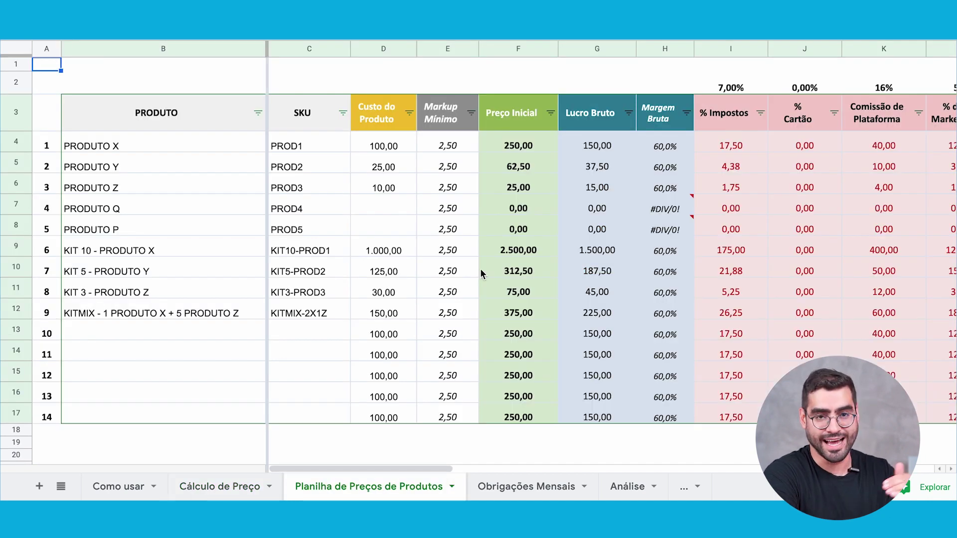
pyautogui.click(514, 486)
pyautogui.click(516, 278)
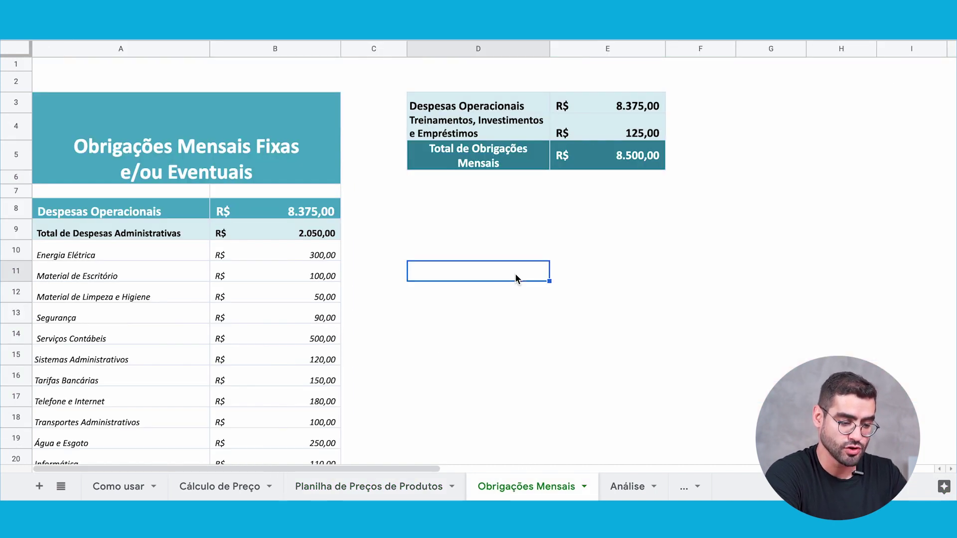
pyautogui.click(468, 226)
pyautogui.click(459, 255)
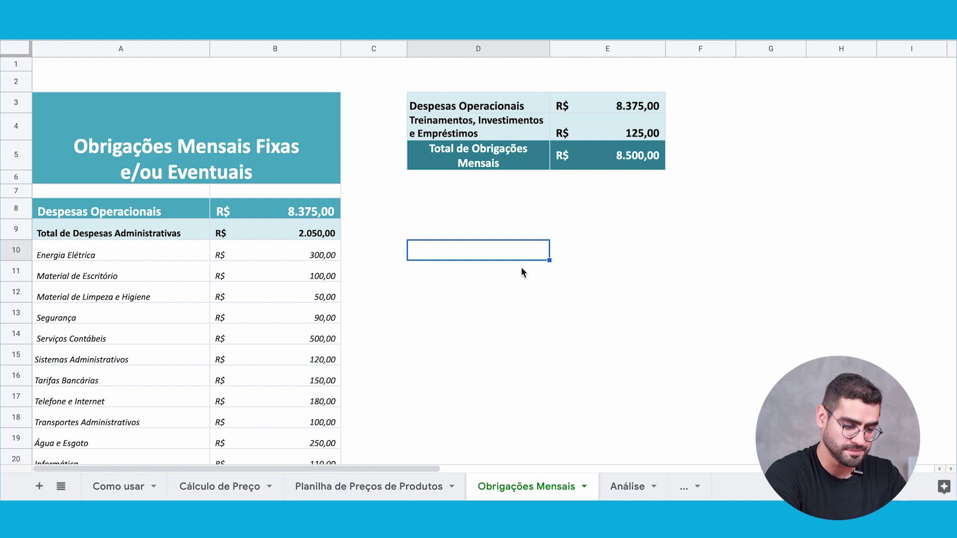
pyautogui.click(521, 267)
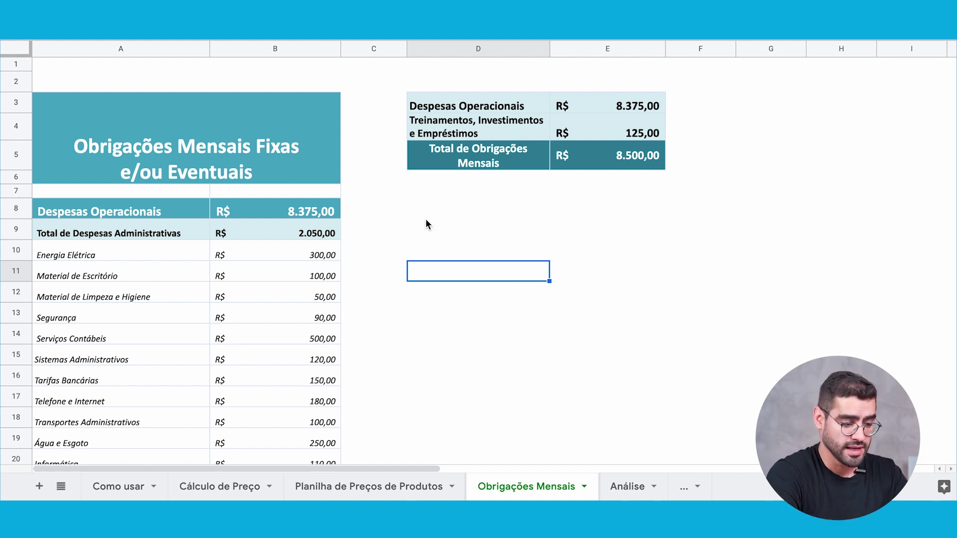
pyautogui.click(403, 207)
pyautogui.click(431, 238)
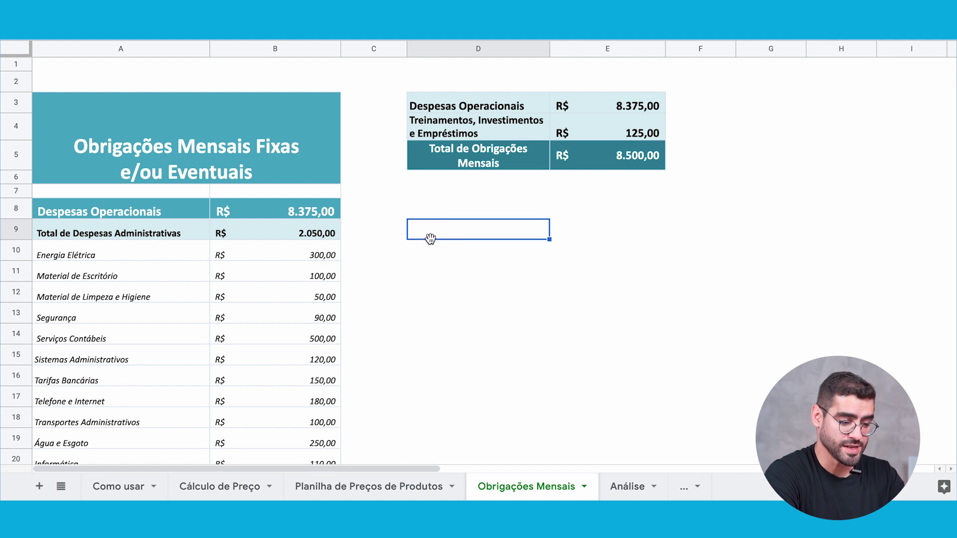
# Review the monthly amounts for administrative and personnel expenses, from Total de Despesas Administrativas down to Pro-Labore.
pyautogui.click(328, 222)
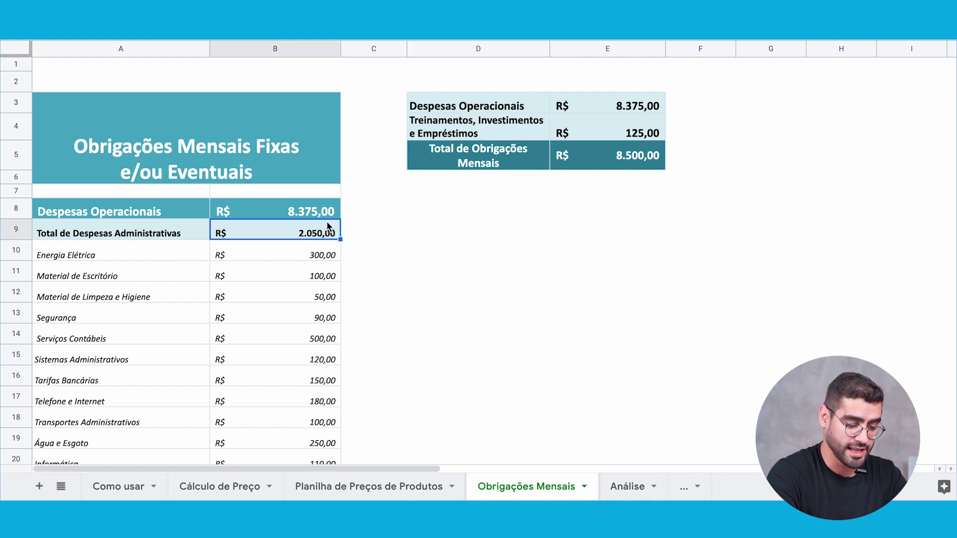
pyautogui.press('Up')
pyautogui.press('Down')
pyautogui.press('Down')
pyautogui.press('Down')
pyautogui.press('Down')
pyautogui.press('Down')
pyautogui.press('Down')
pyautogui.press('Down')
pyautogui.press('Down')
pyautogui.press('Down')
pyautogui.press('Down')
pyautogui.press('Down')
pyautogui.press('Down')
pyautogui.press('Down')
pyautogui.press('Down')
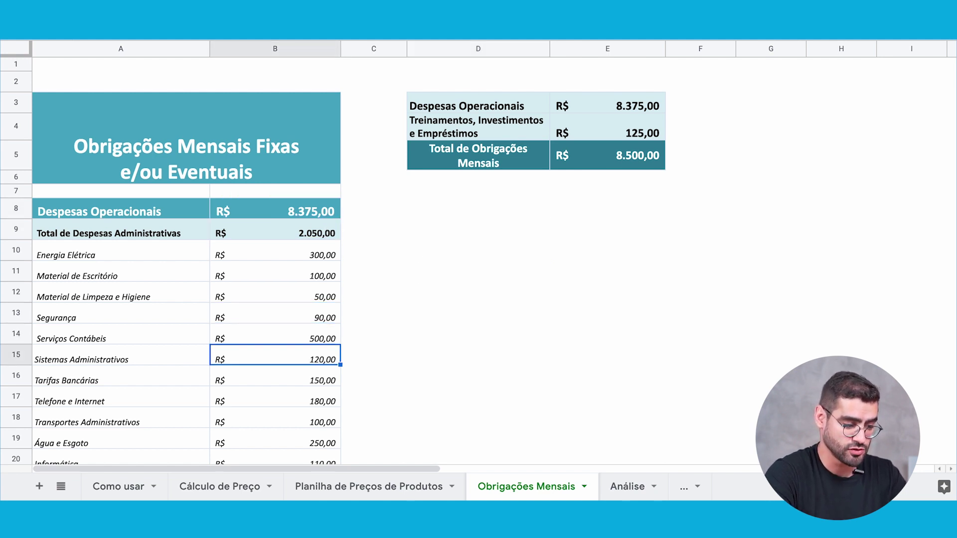
pyautogui.press('Down')
pyautogui.press('Down')
pyautogui.press('Down')
pyautogui.press('Down')
pyautogui.press('Down')
pyautogui.press('Down')
pyautogui.press('Down')
pyautogui.press('Down')
pyautogui.press('Down')
pyautogui.press('Down')
pyautogui.press('Down')
pyautogui.press('Down')
pyautogui.press('Down')
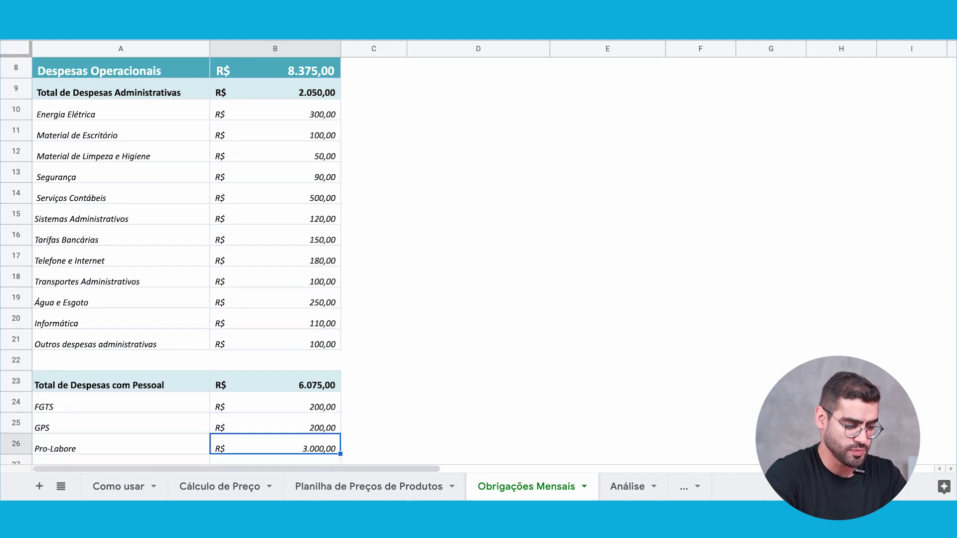
# Review the remaining personnel costs, commercial expenses and fund transfers, including Fundo de Reserva and Fundo de Despesas de Pessoal.
pyautogui.press('Down')
pyautogui.press('Down')
pyautogui.press('Down')
pyautogui.press('Down')
pyautogui.press('Down')
pyautogui.press('Down')
pyautogui.press('Down')
pyautogui.press('Down')
pyautogui.press('Down')
pyautogui.press('Down')
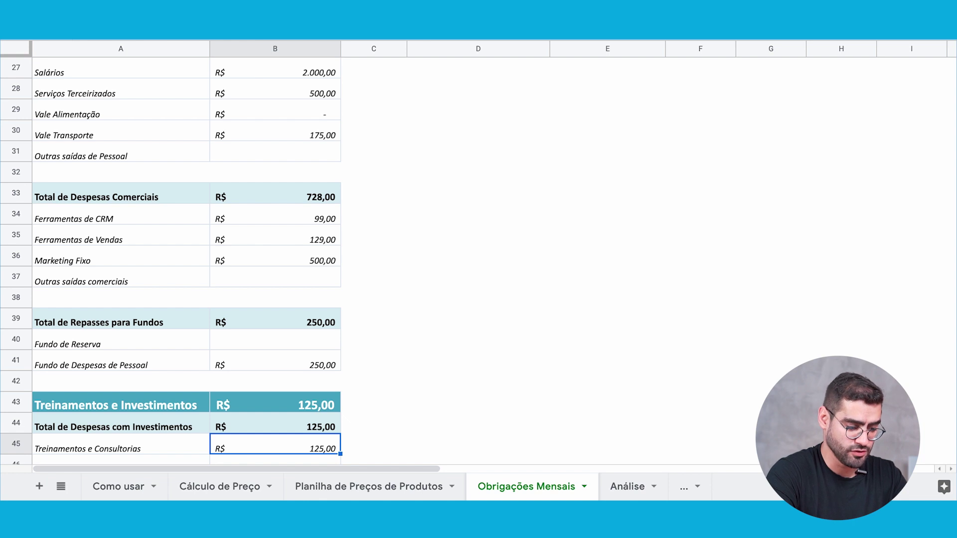
pyautogui.press('Right')
pyautogui.press('Up')
pyautogui.press('Up')
pyautogui.press('Up')
pyautogui.press('Up')
pyautogui.press('Up')
pyautogui.press('Right')
pyautogui.press('Left')
pyautogui.press('Left')
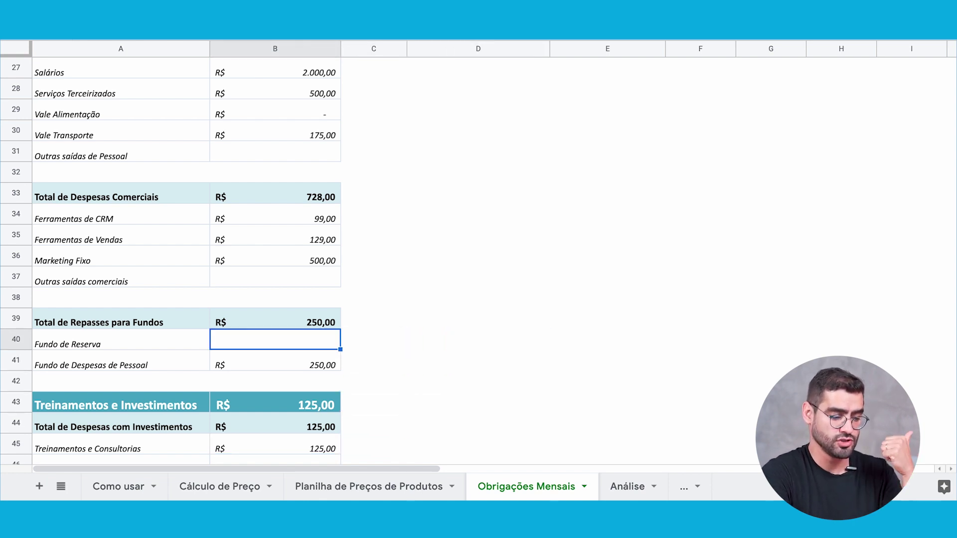
pyautogui.press('Down')
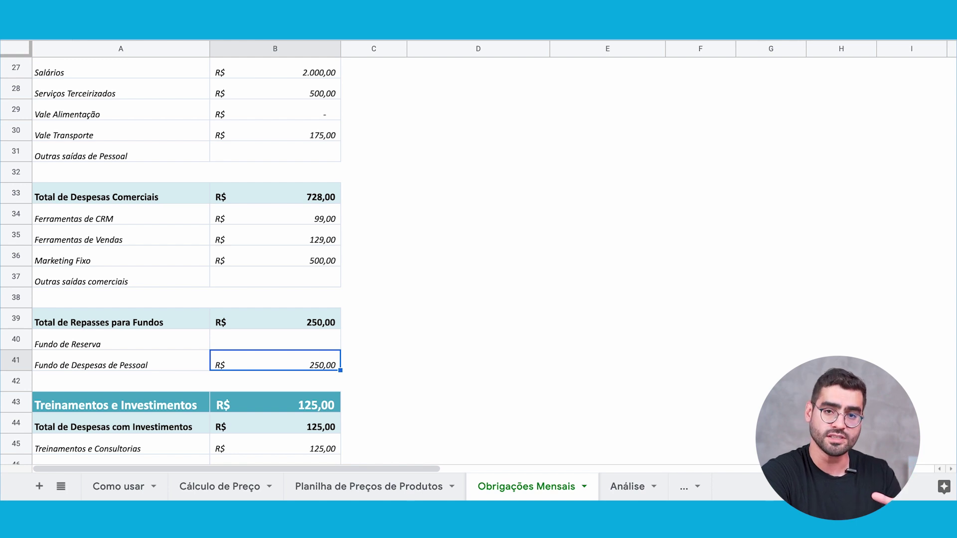
pyautogui.press('Down')
pyautogui.press('Down')
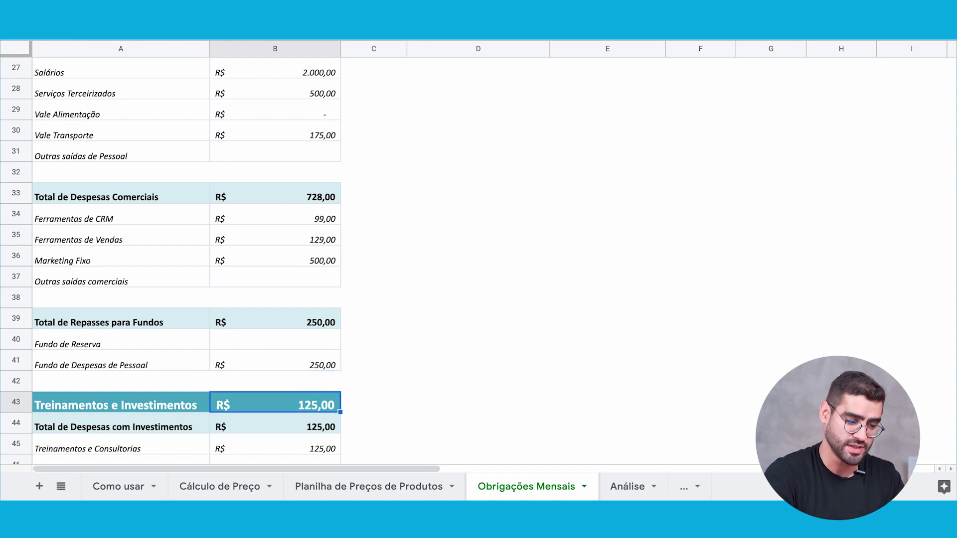
# Examine the Treinamentos e Investimentos items and the loan amortization and financial expense lines through the end of the list.
pyautogui.press('Down')
pyautogui.press('Down')
pyautogui.press('Down')
pyautogui.press('Down')
pyautogui.press('Down')
pyautogui.press('Down')
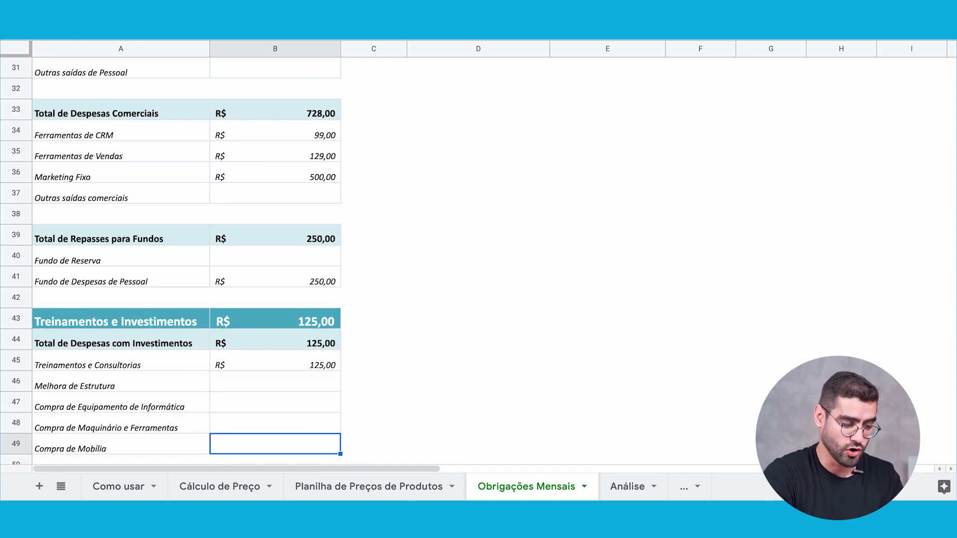
pyautogui.press('Down')
pyautogui.press('Down')
pyautogui.press('Down')
pyautogui.press('Down')
pyautogui.press('Down')
pyautogui.press('Down')
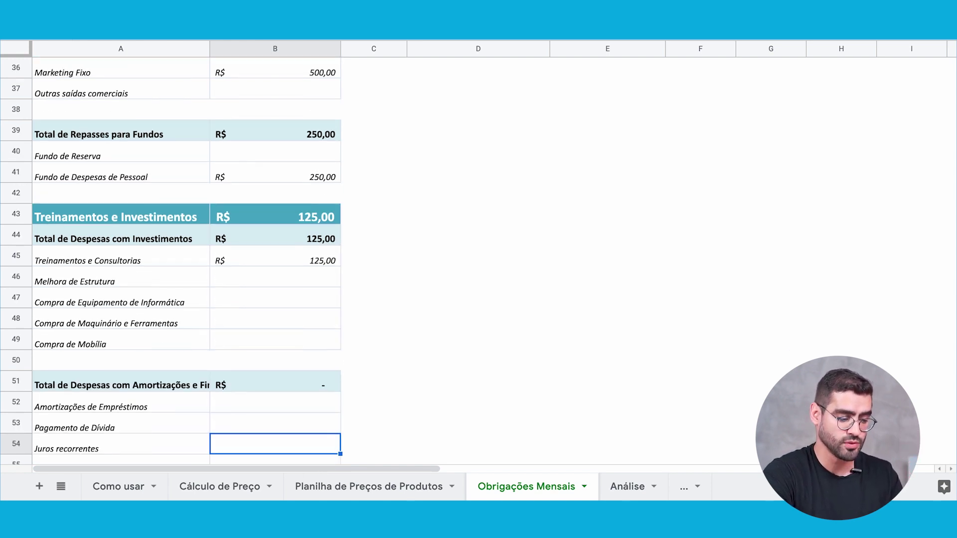
pyautogui.press('Down')
pyautogui.press('Down')
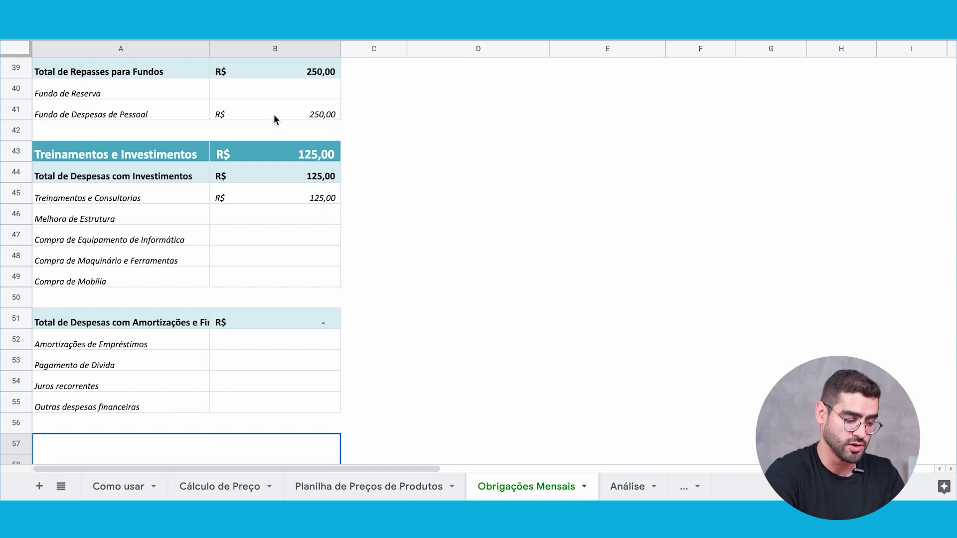
# Return to the start of the monthly obligations sheet and examine the Despesas Operacionais total in the summary table.
pyautogui.press('Up')
pyautogui.press('Up')
pyautogui.press('Up')
pyautogui.press('Up')
pyautogui.press('Up')
pyautogui.press('Up')
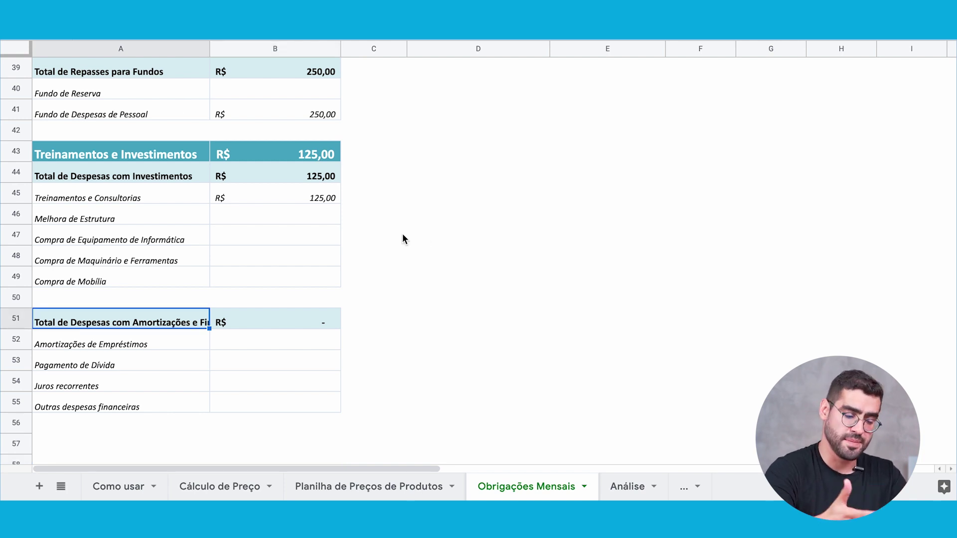
pyautogui.press('Up')
pyautogui.press('Up')
pyautogui.press('Up')
pyautogui.press('Up')
pyautogui.press('Up')
pyautogui.press('Up')
pyautogui.press('Up')
pyautogui.press('Up')
pyautogui.press('Up')
pyautogui.press('Up')
pyautogui.press('Up')
pyautogui.press('Up')
pyautogui.press('Up')
pyautogui.press('Up')
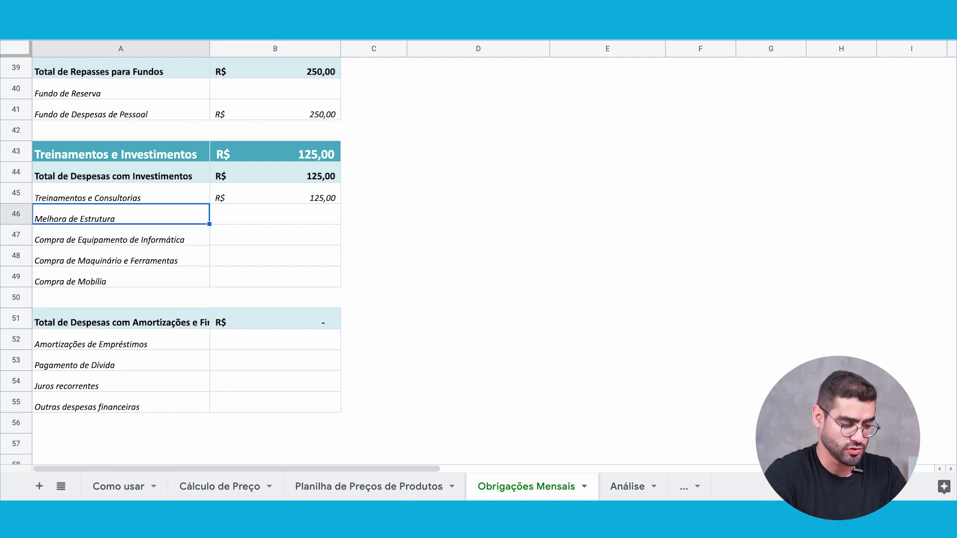
pyautogui.scroll(15, 425, 265)
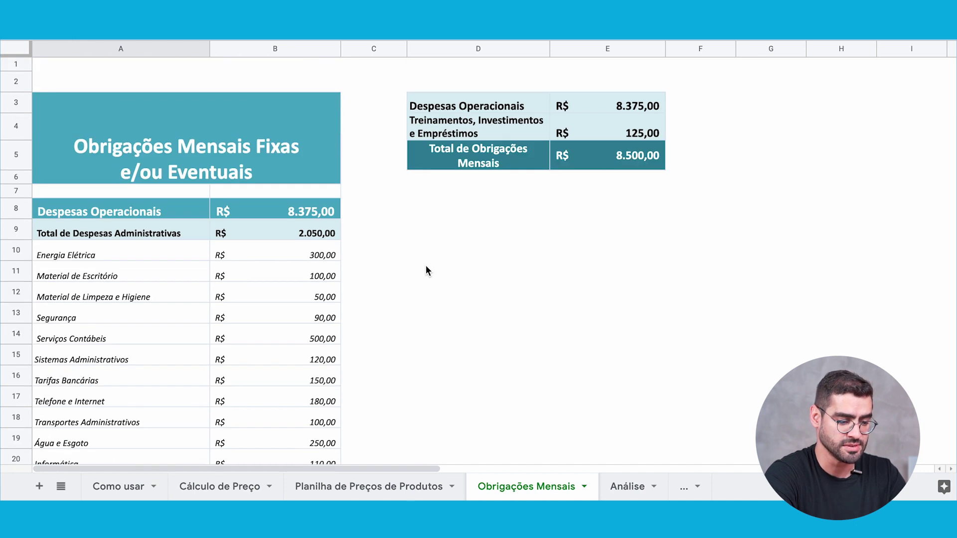
pyautogui.click(617, 107)
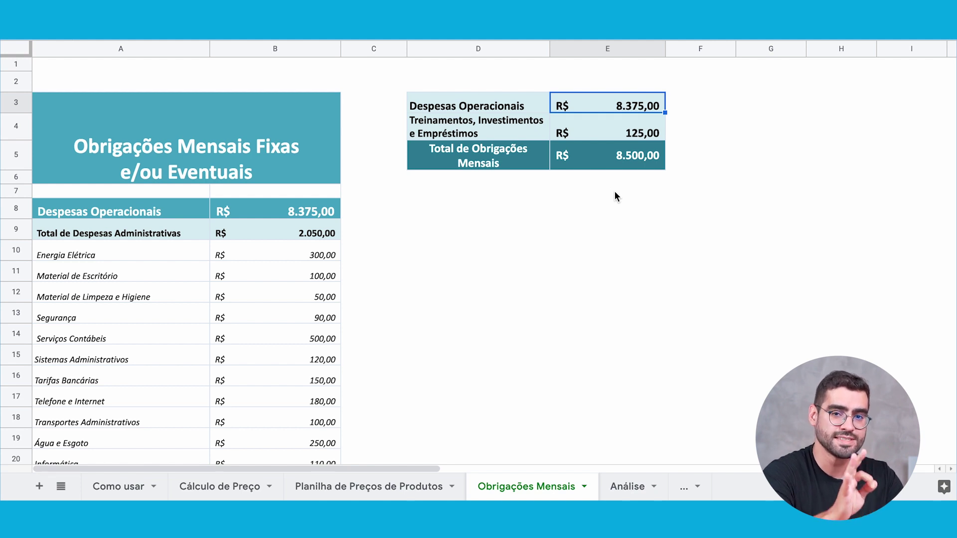
pyautogui.click(575, 251)
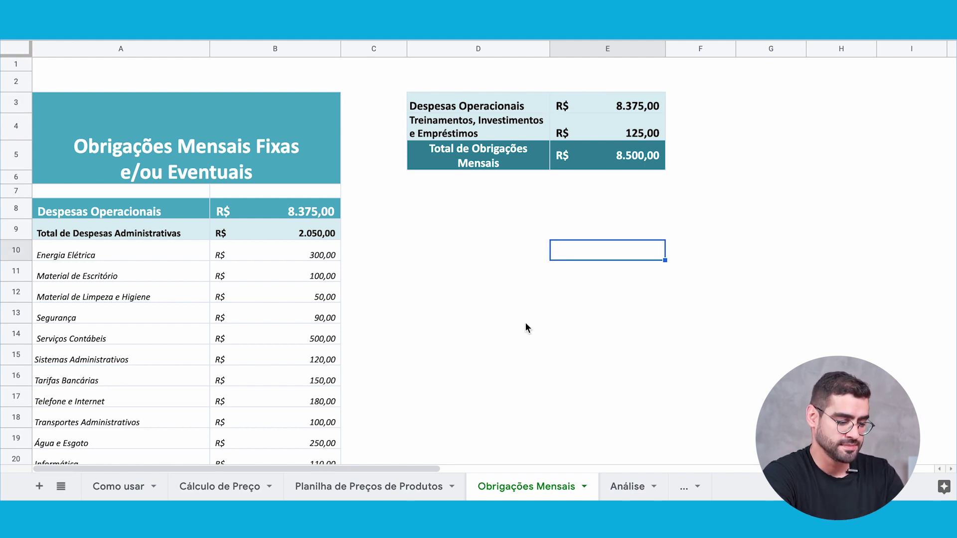
# Examine the product cost, desired markup, deduction percentage and fixed cost cells of the markup table on the Cálculo de Preço sheet.
pyautogui.click(220, 486)
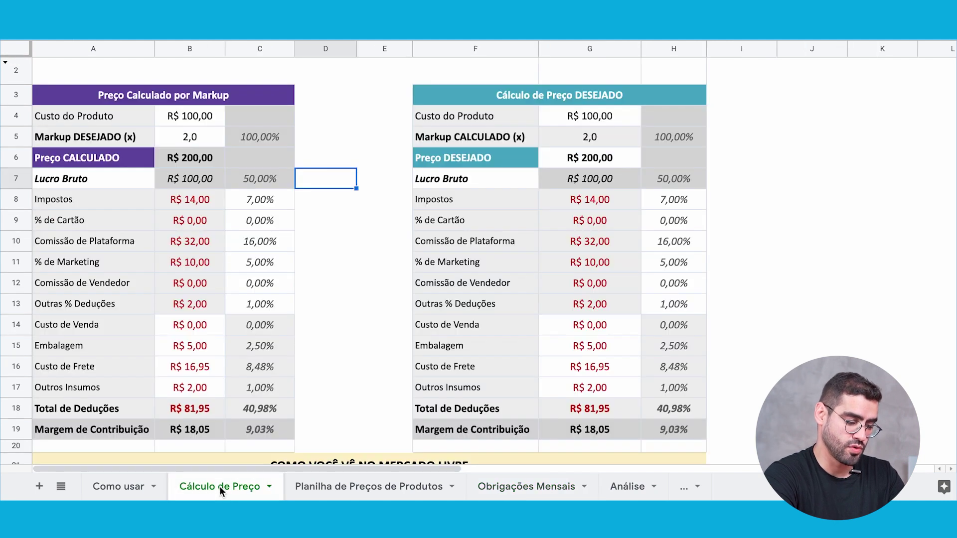
pyautogui.click(361, 230)
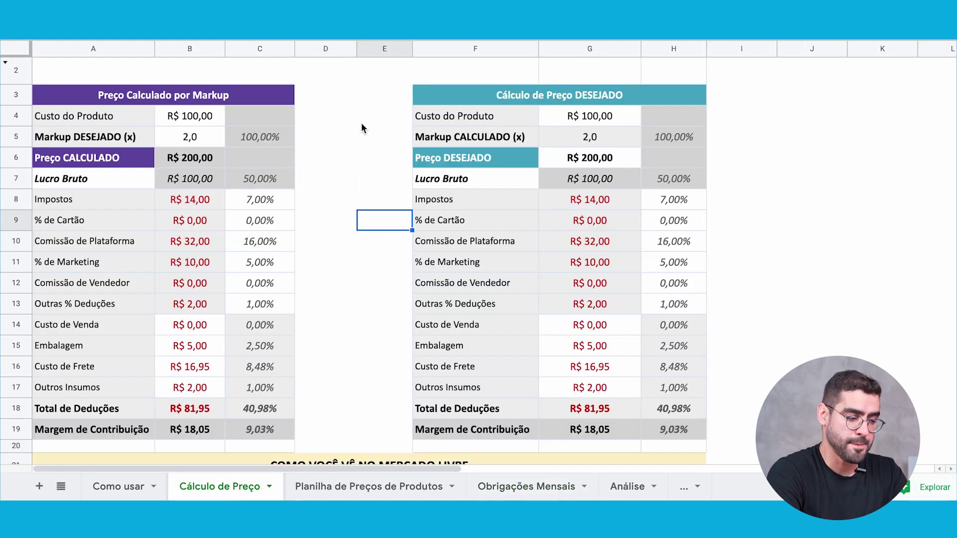
pyautogui.click(196, 115)
pyautogui.click(193, 133)
pyautogui.moveTo(274, 204); pyautogui.dragTo(264, 308)
pyautogui.moveTo(189, 332); pyautogui.dragTo(191, 388)
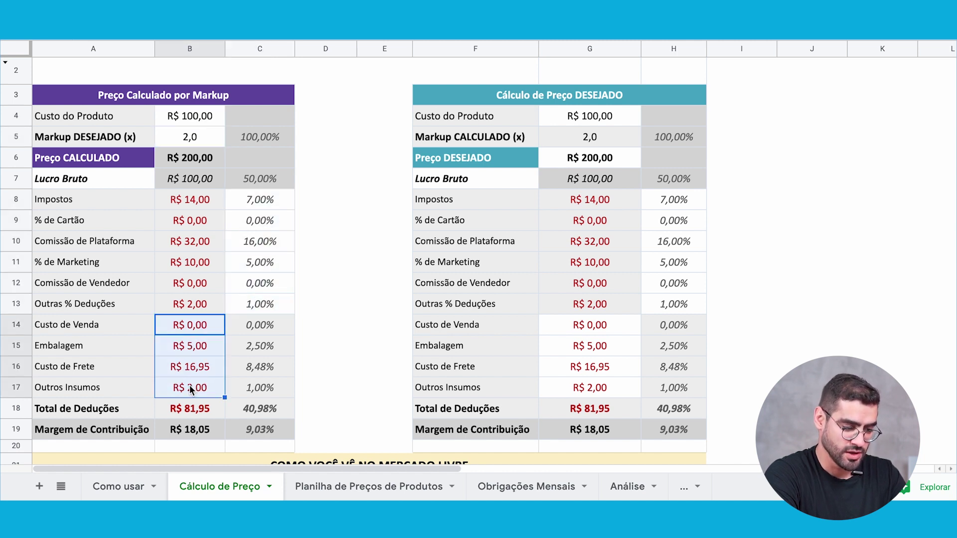
pyautogui.moveTo(212, 161); pyautogui.dragTo(185, 304)
pyautogui.click(256, 324)
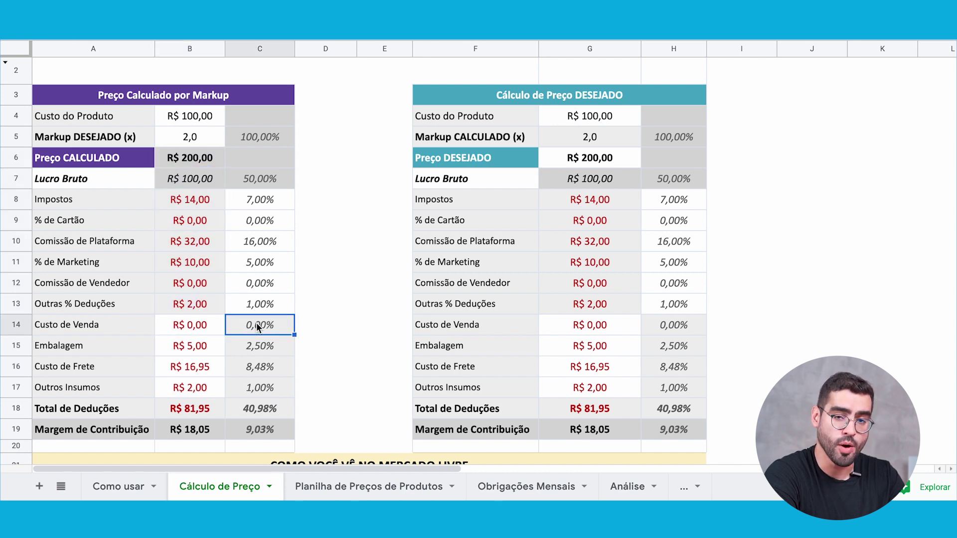
pyautogui.click(355, 214)
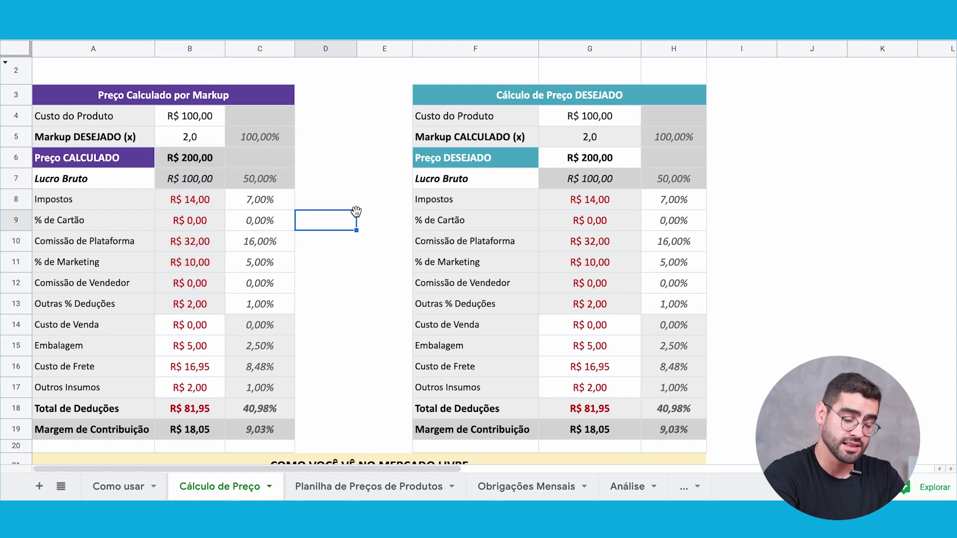
pyautogui.click(363, 182)
pyautogui.click(333, 204)
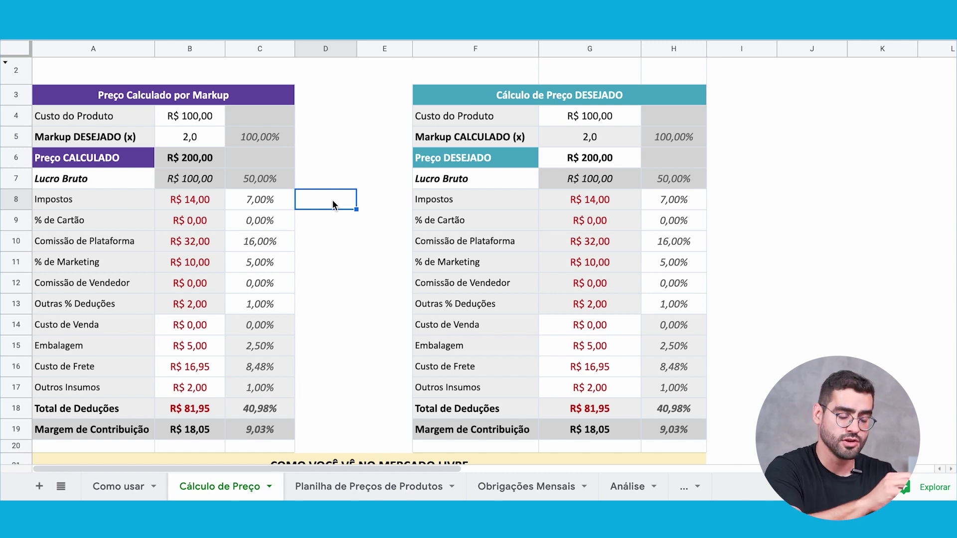
pyautogui.click(352, 238)
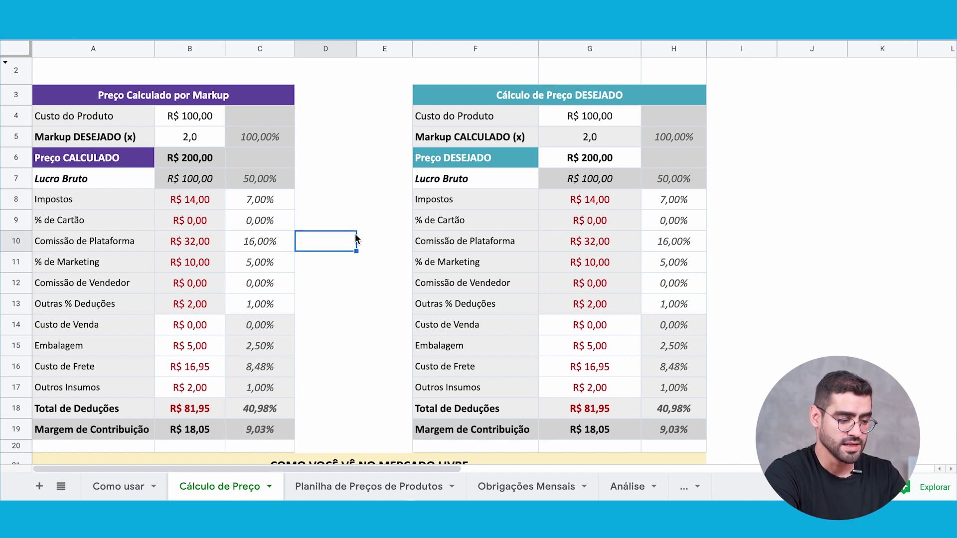
pyautogui.click(214, 118)
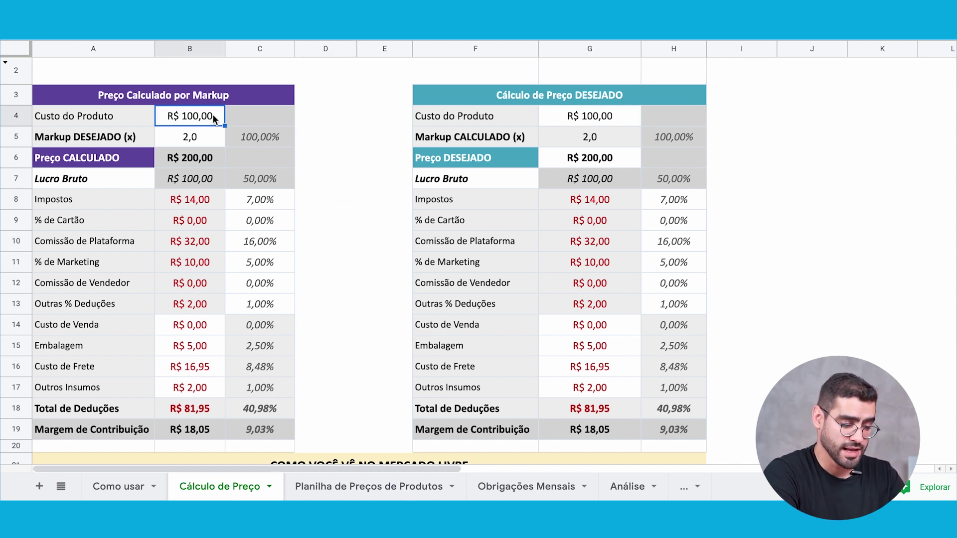
pyautogui.click(363, 178)
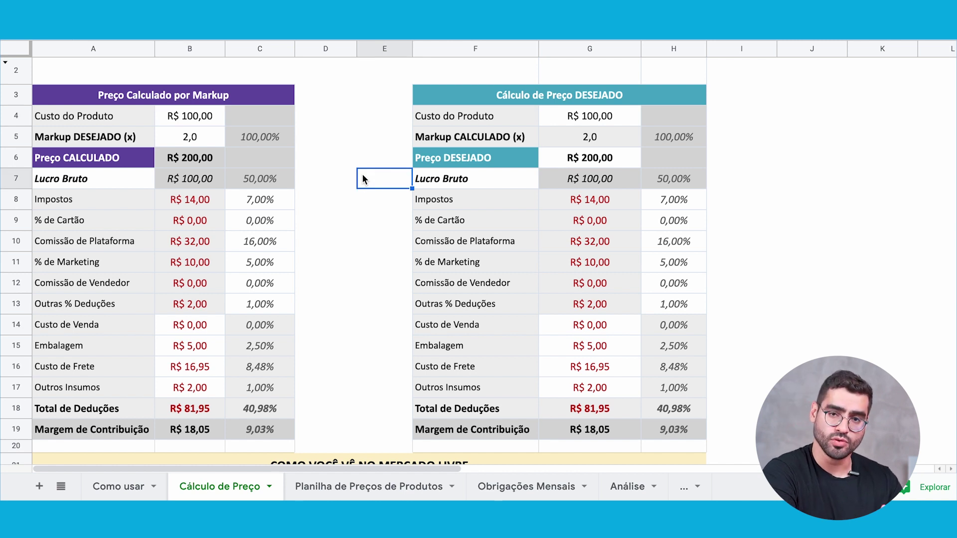
# Examine the Custo do Produto, Markup DESEJADO and Preço CALCULADO cells in the Preço Calculado por Markup table.
pyautogui.click(209, 119)
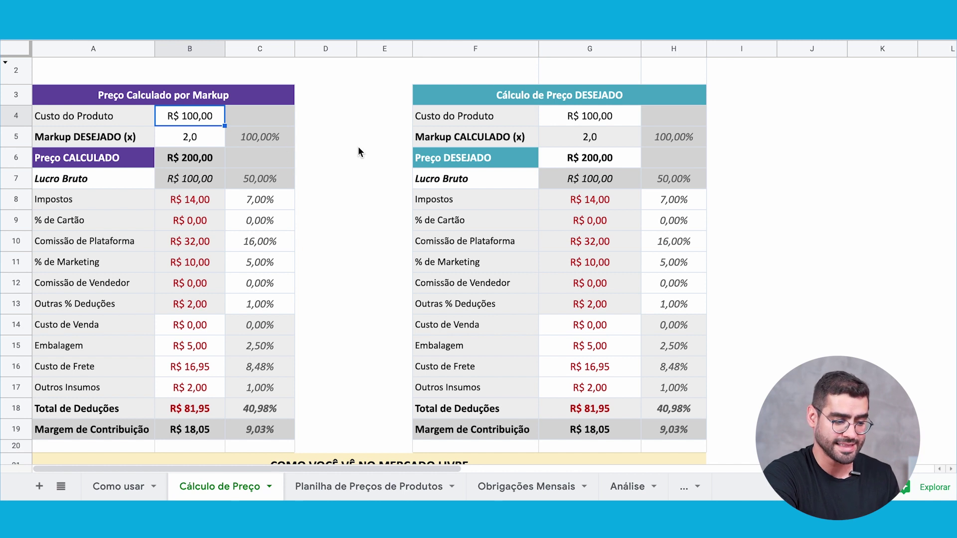
pyautogui.click(219, 138)
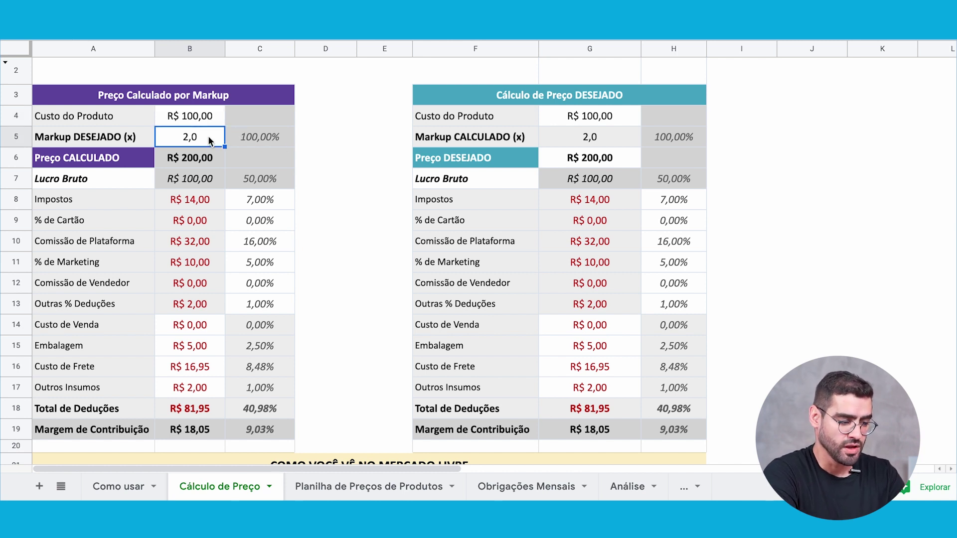
pyautogui.click(223, 120)
pyautogui.click(218, 140)
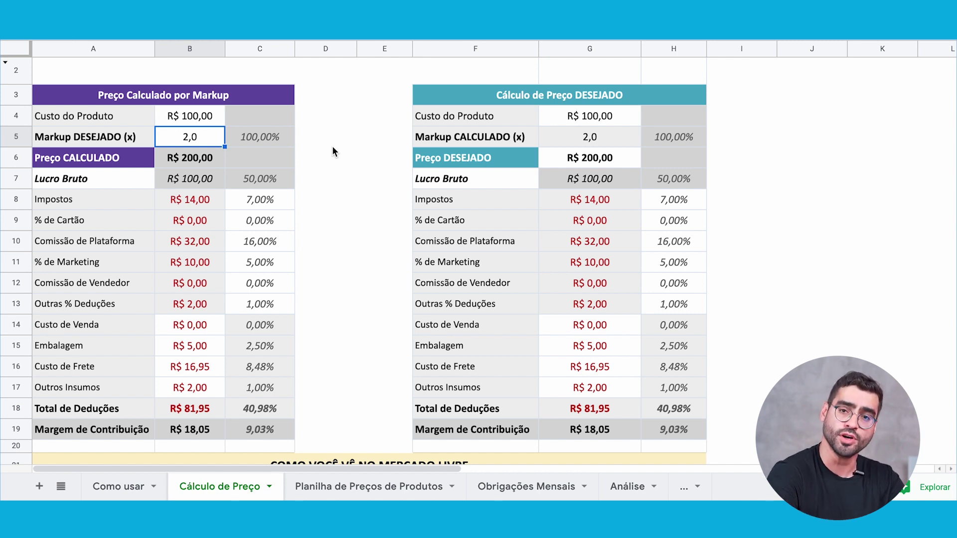
pyautogui.click(204, 119)
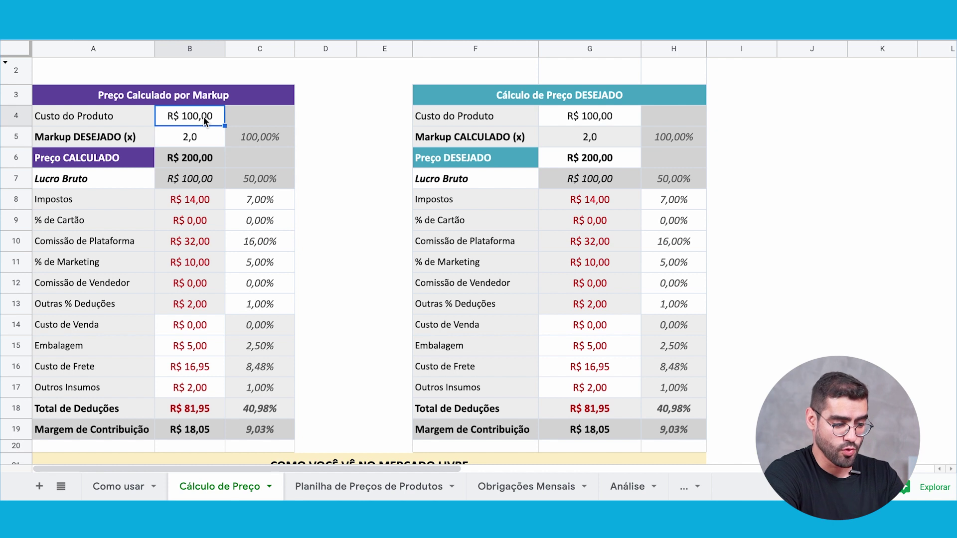
pyautogui.click(190, 159)
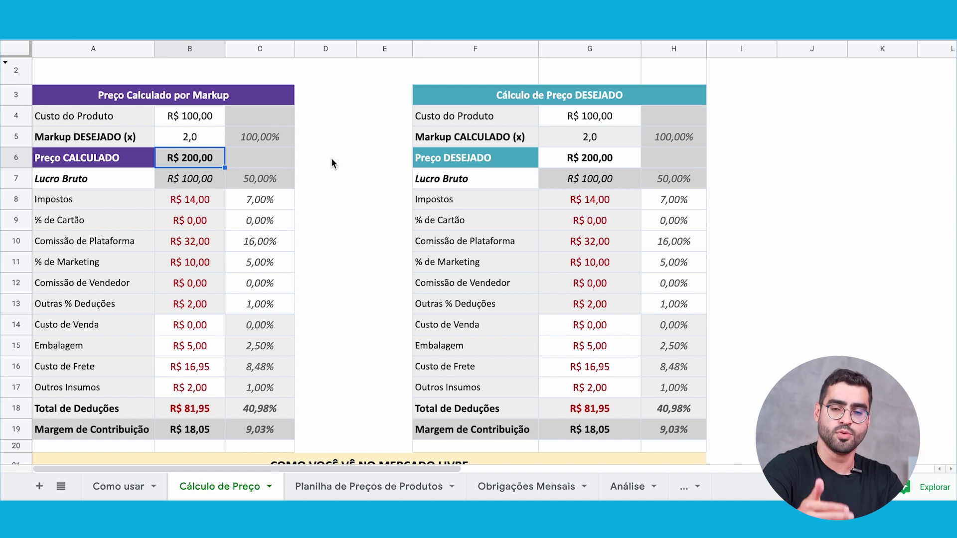
pyautogui.click(327, 122)
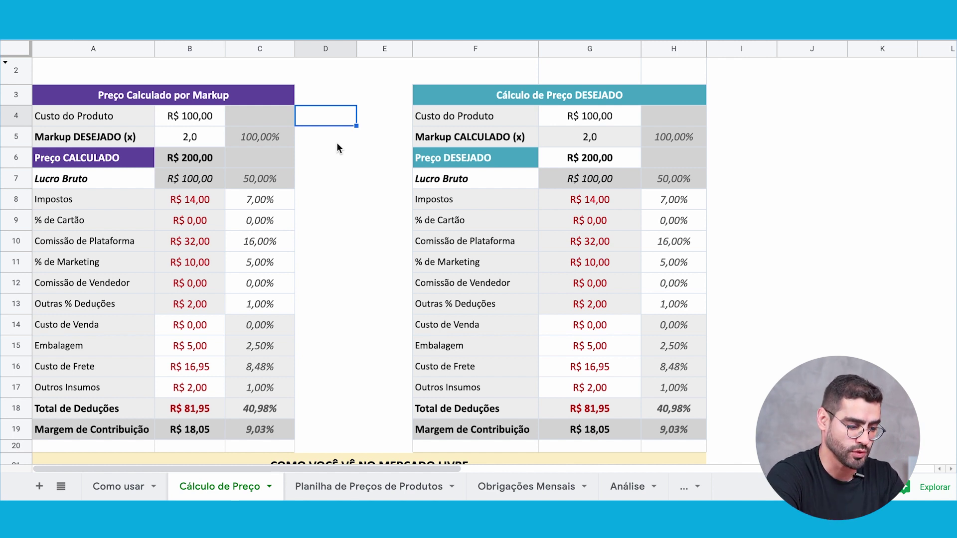
# Examine the percentage cells for Impostos, % de Cartão, Comissão de Plataforma and % de Marketing in the markup table.
pyautogui.click(336, 145)
pyautogui.click(284, 193)
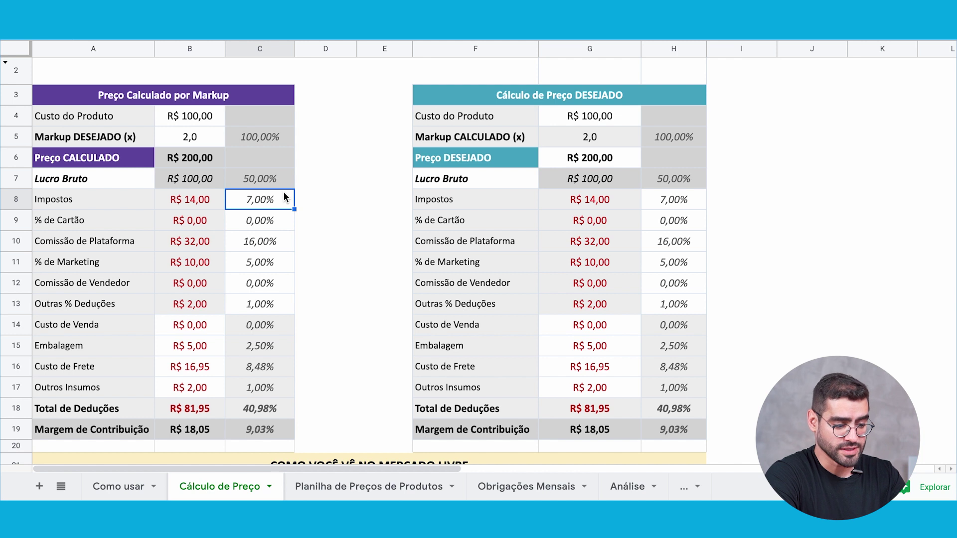
pyautogui.press('Down')
pyautogui.press('Up')
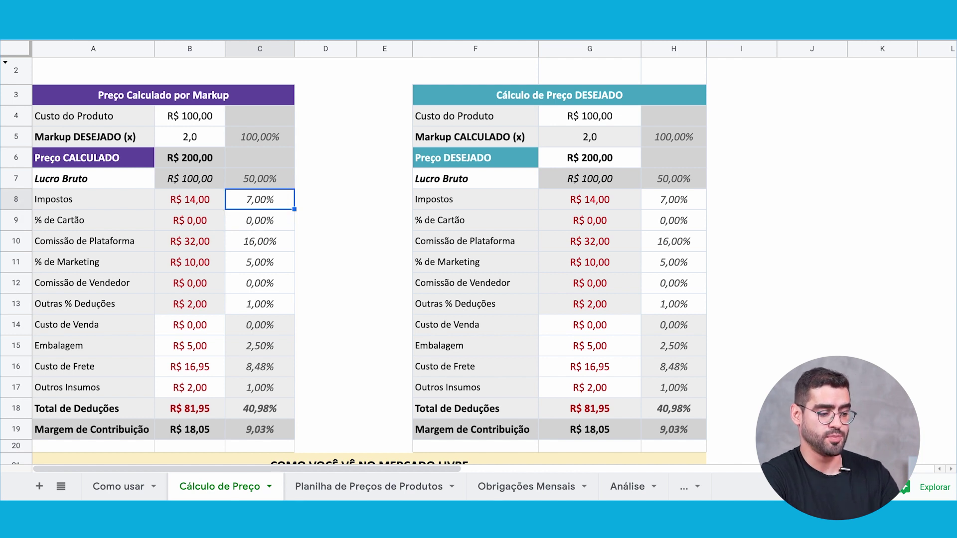
pyautogui.press('Down')
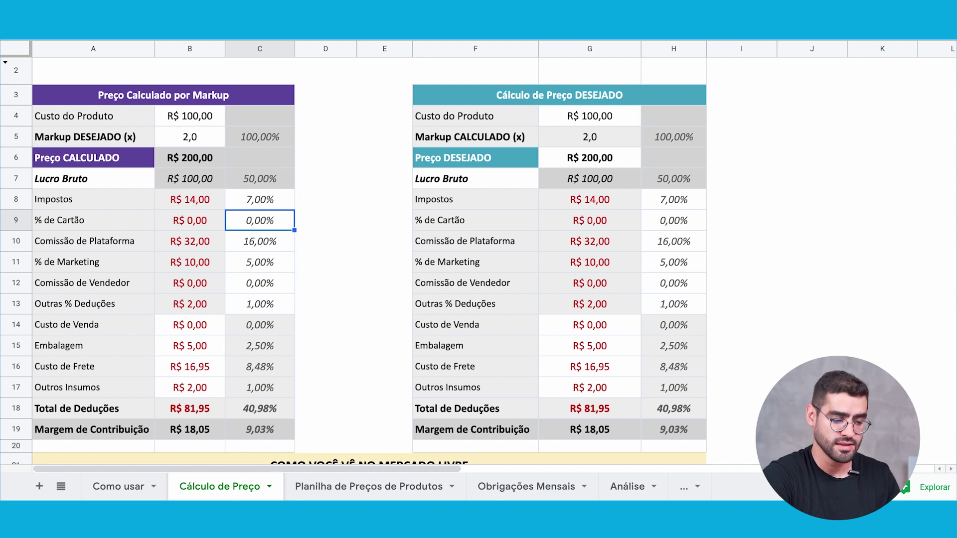
pyautogui.press('Down')
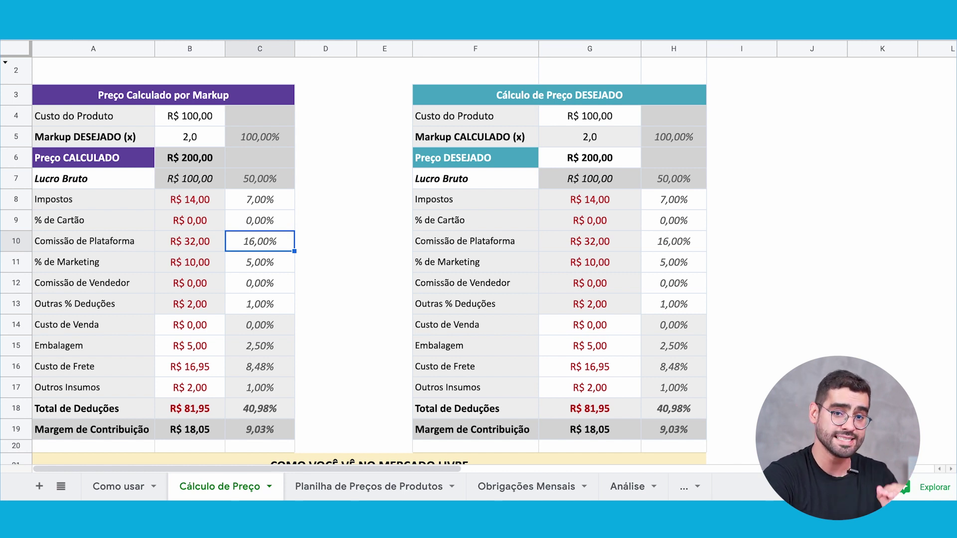
pyautogui.press('Down')
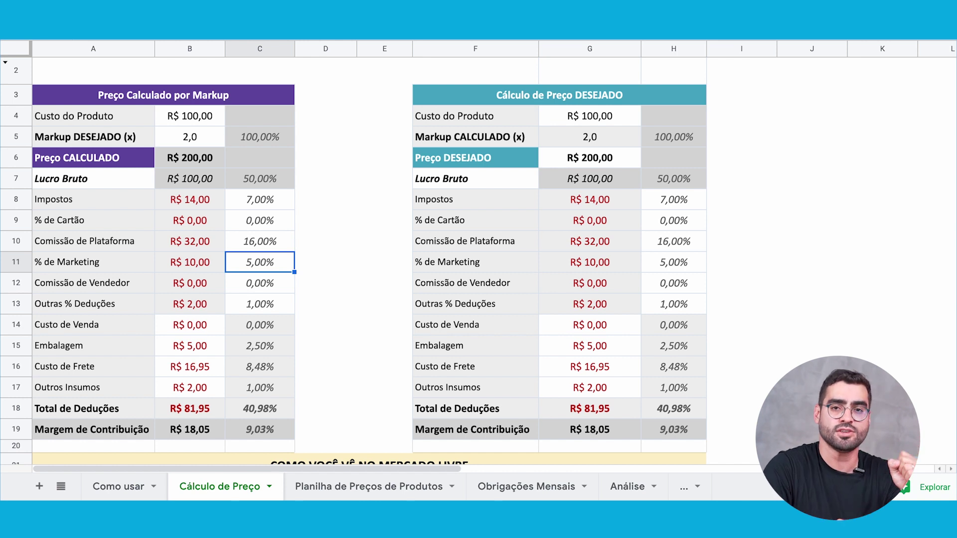
pyautogui.click(330, 200)
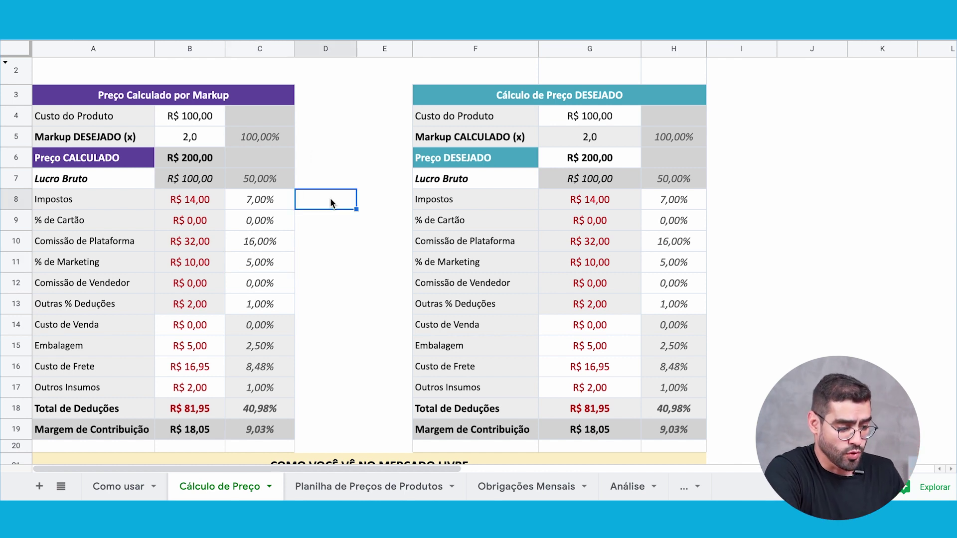
pyautogui.click(328, 238)
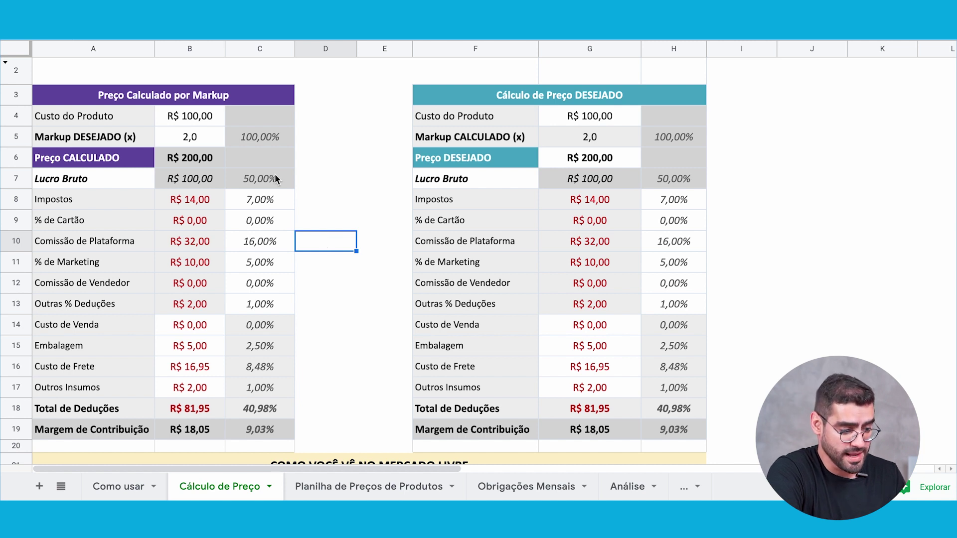
# Compare calculated price, product cost and Lucro Bruto with the percentage deductions, including Comissão de Vendedor and Outras % Deduções.
pyautogui.click(203, 157)
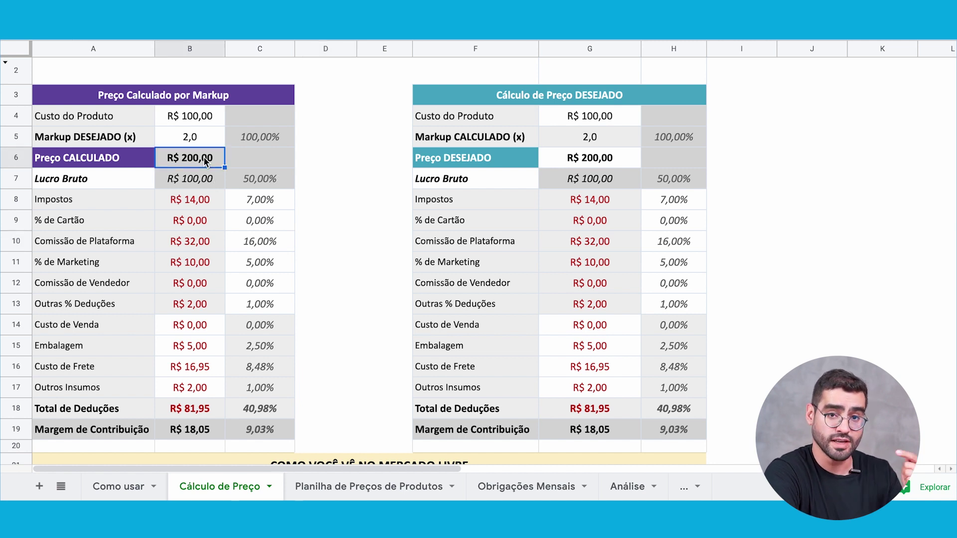
pyautogui.click(209, 116)
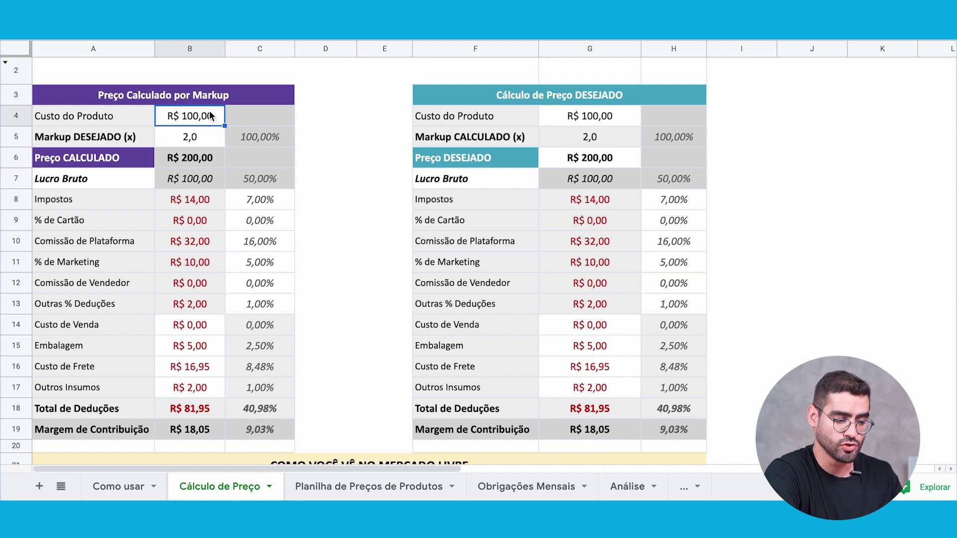
pyautogui.click(190, 184)
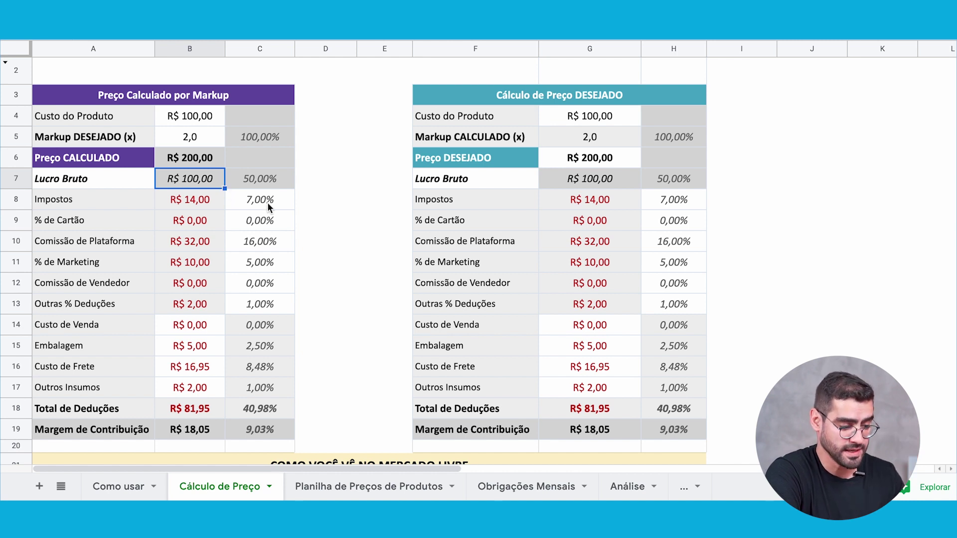
pyautogui.moveTo(207, 197); pyautogui.dragTo(202, 309)
pyautogui.moveTo(265, 200); pyautogui.dragTo(262, 306)
pyautogui.click(262, 306)
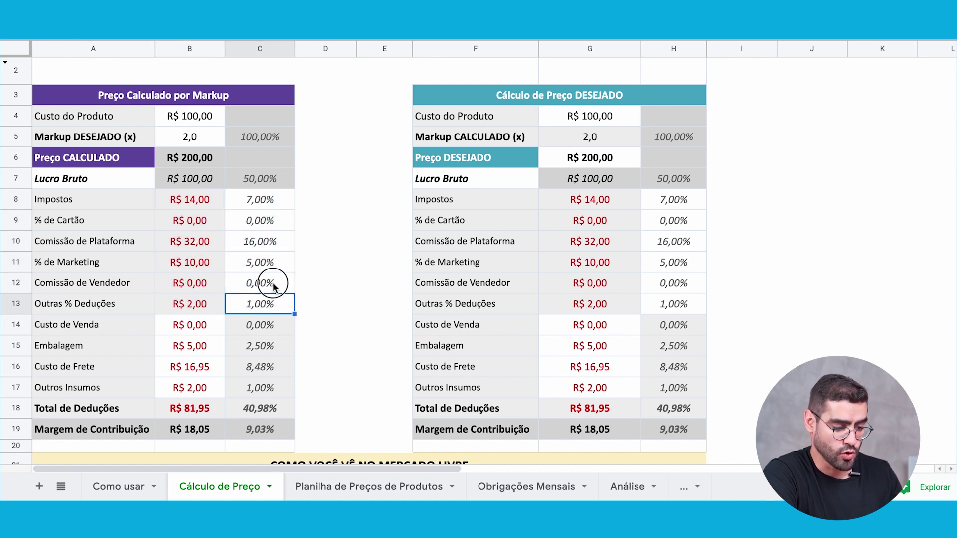
pyautogui.click(273, 287)
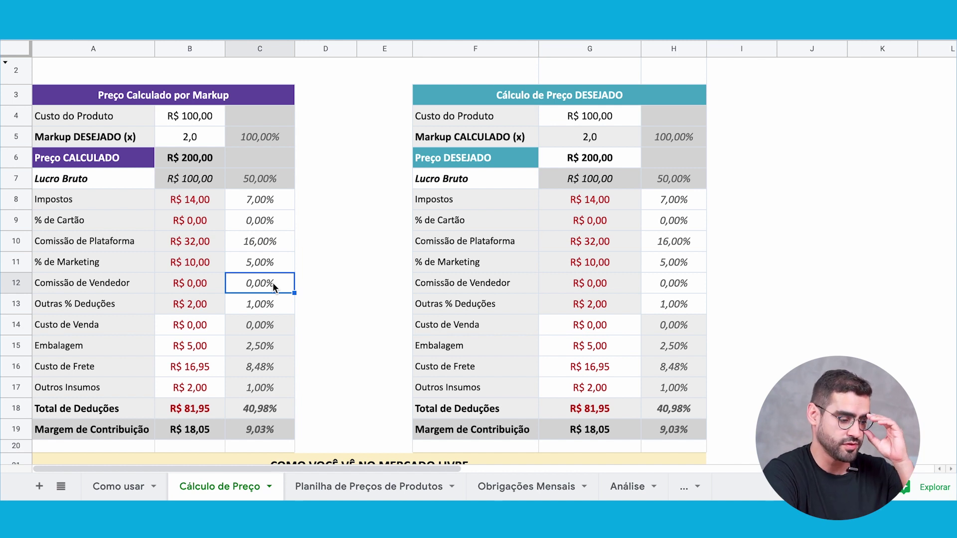
pyautogui.click(272, 304)
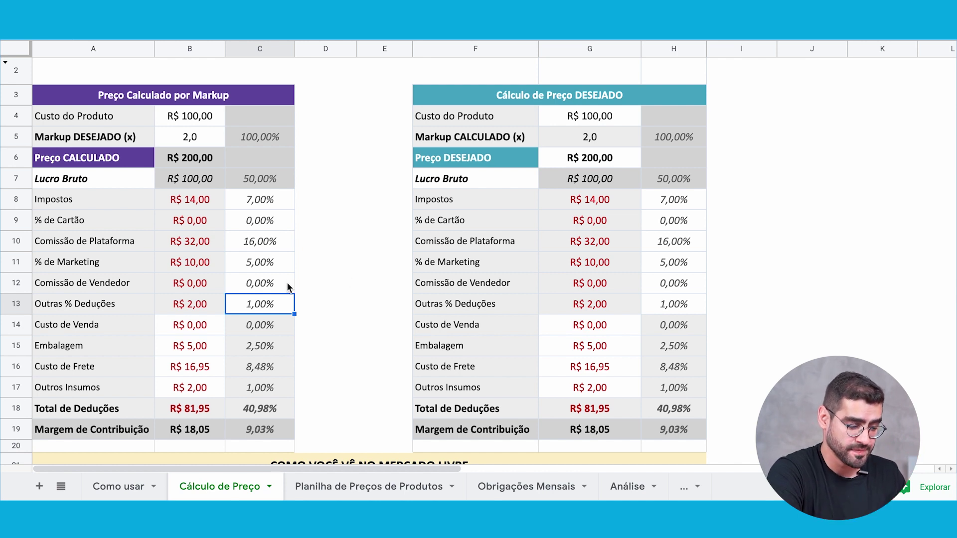
# Examine the fixed-amount cells for Custo de Venda, Embalagem, Custo de Frete and Outros Insumos against the calculated price.
pyautogui.click(202, 324)
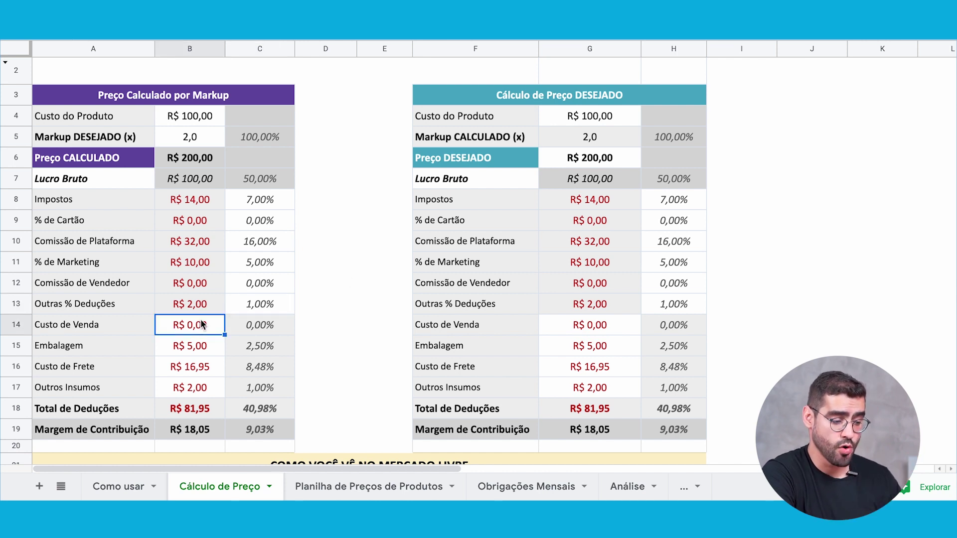
pyautogui.click(206, 348)
pyautogui.click(208, 331)
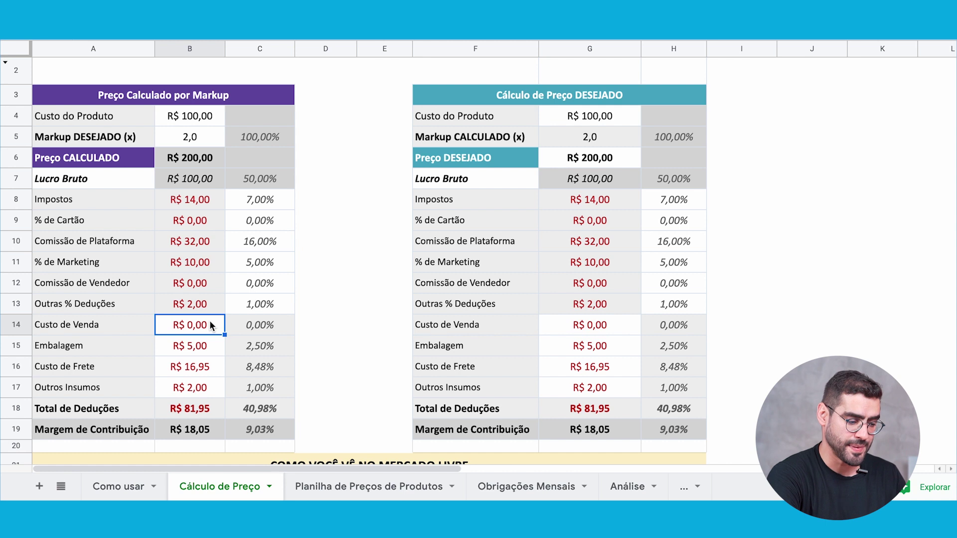
pyautogui.click(221, 165)
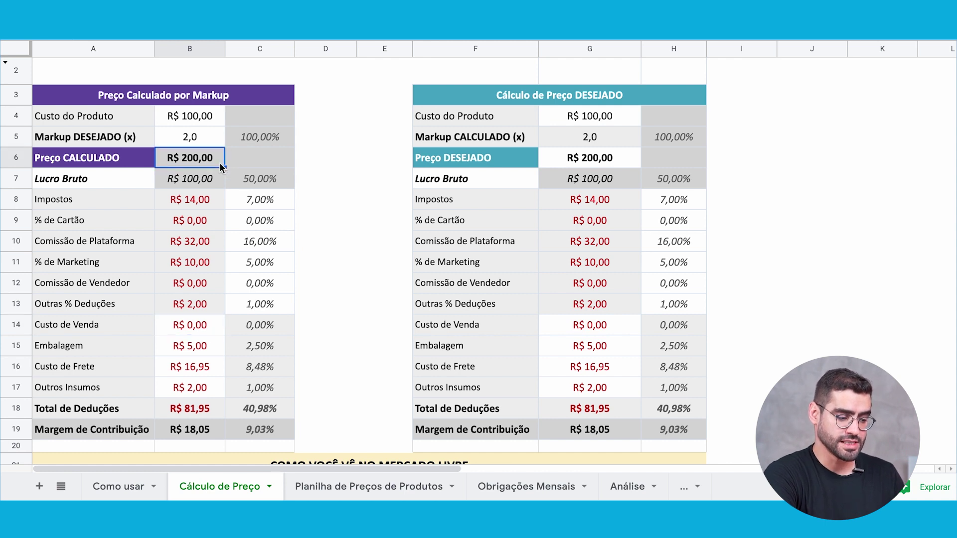
pyautogui.click(204, 328)
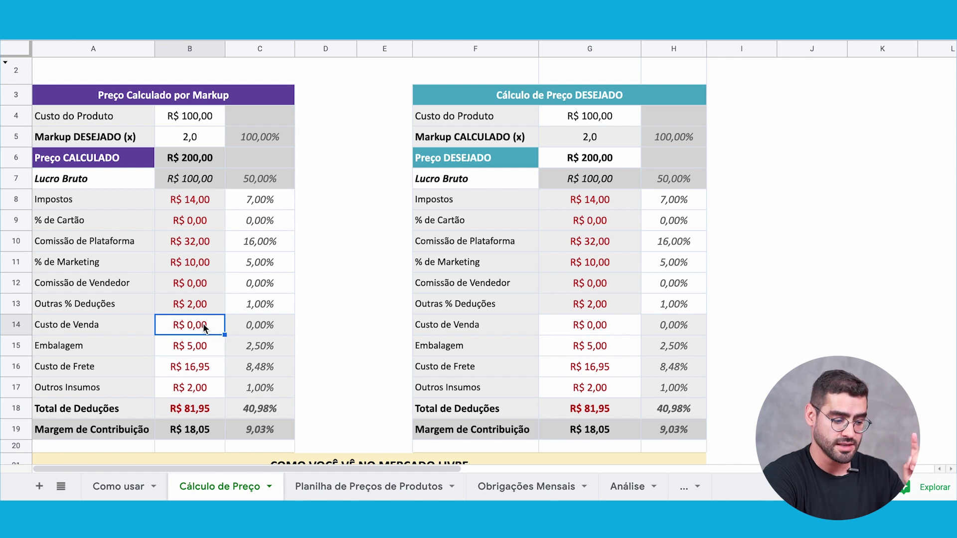
pyautogui.click(199, 368)
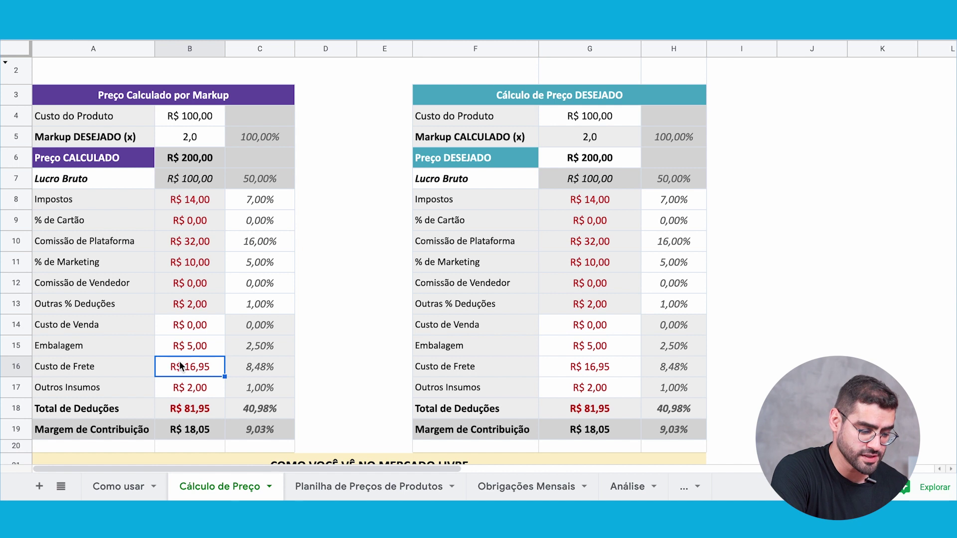
pyautogui.click(203, 392)
pyautogui.click(204, 351)
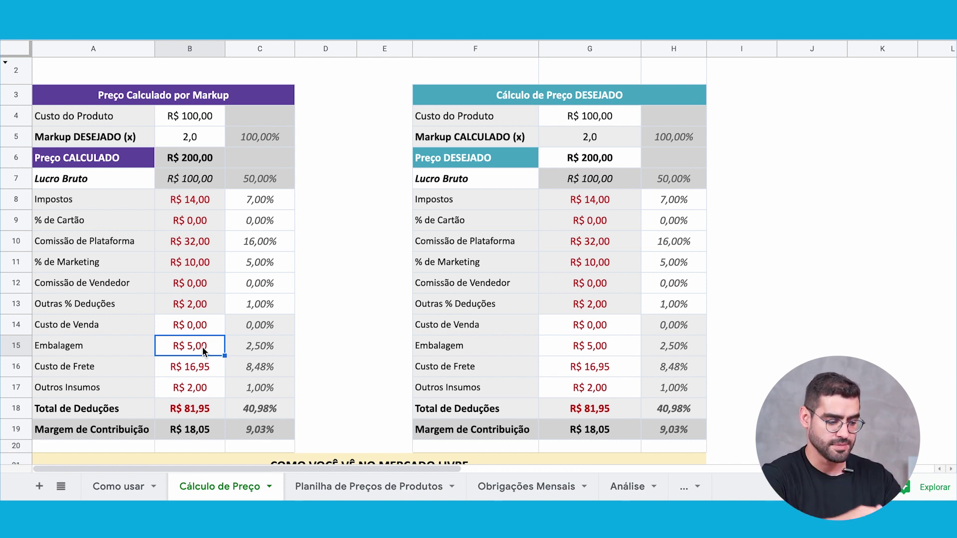
pyautogui.click(199, 388)
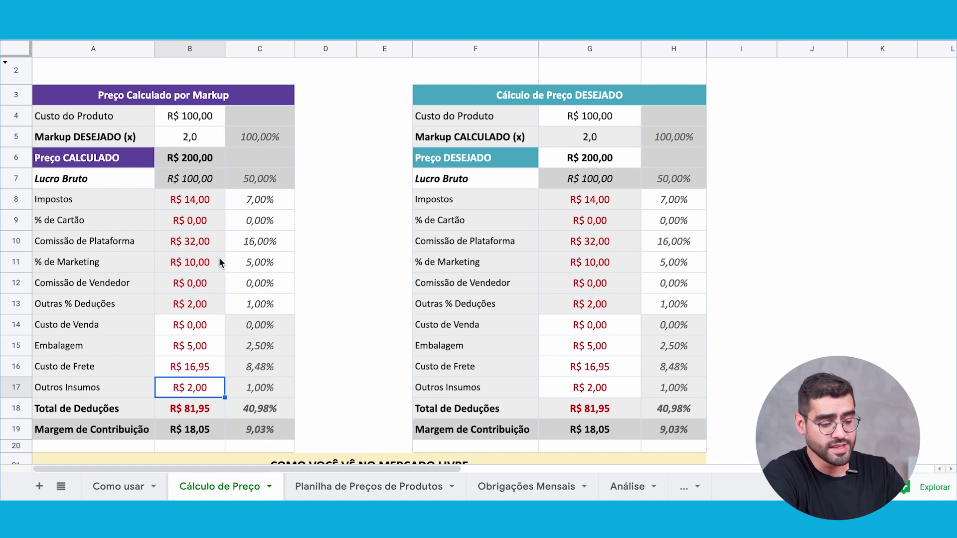
# Trace the markup table's value column from Custo do Produto through every deduction to Total de Deduções and Margem de Contribuição.
pyautogui.click(214, 115)
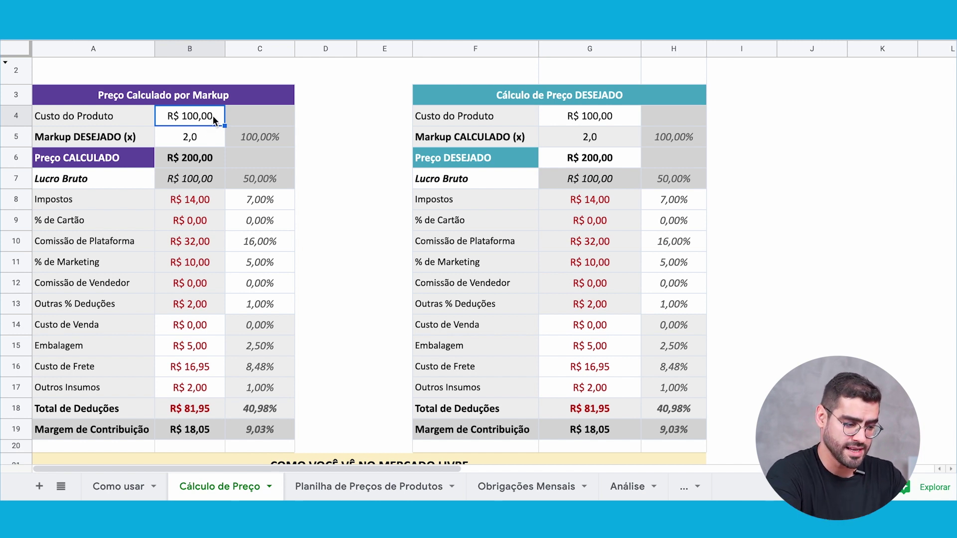
pyautogui.click(205, 135)
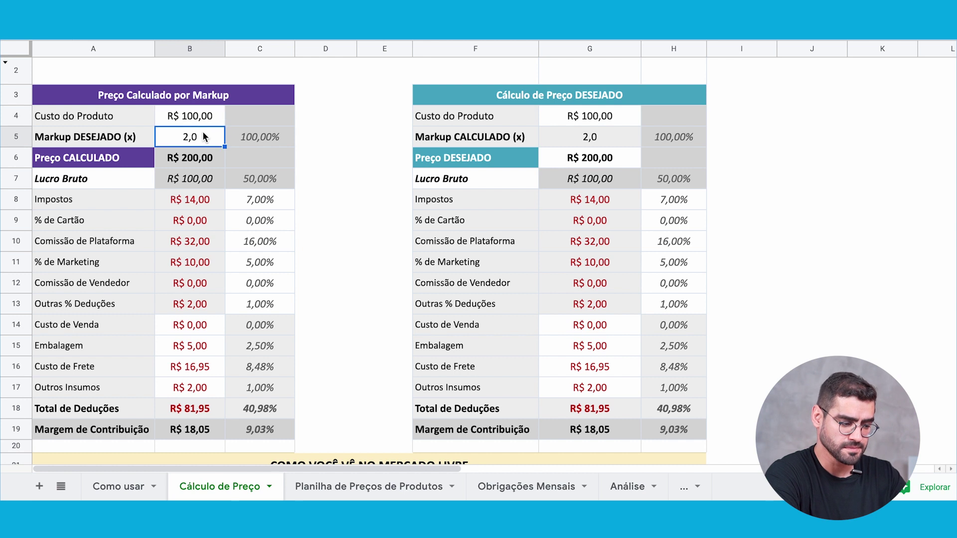
pyautogui.click(210, 162)
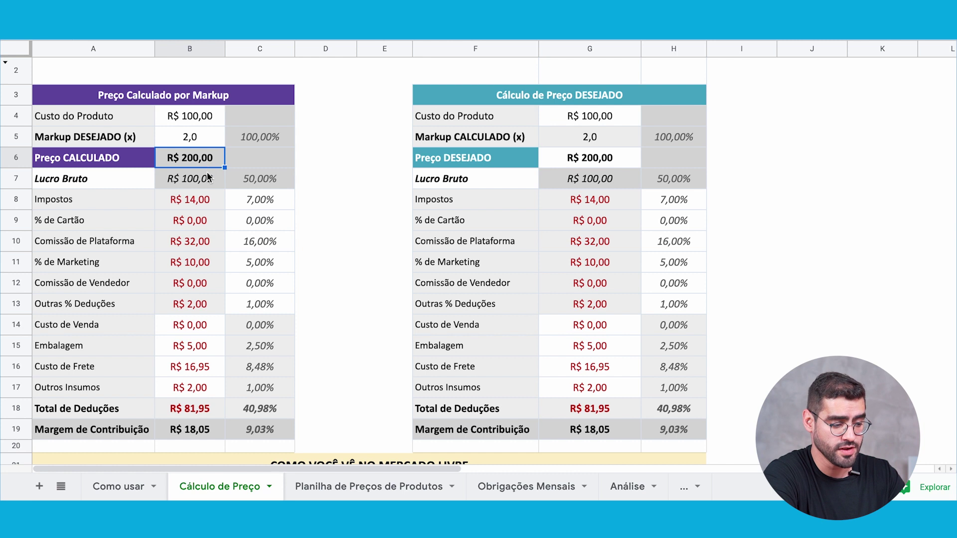
pyautogui.click(207, 178)
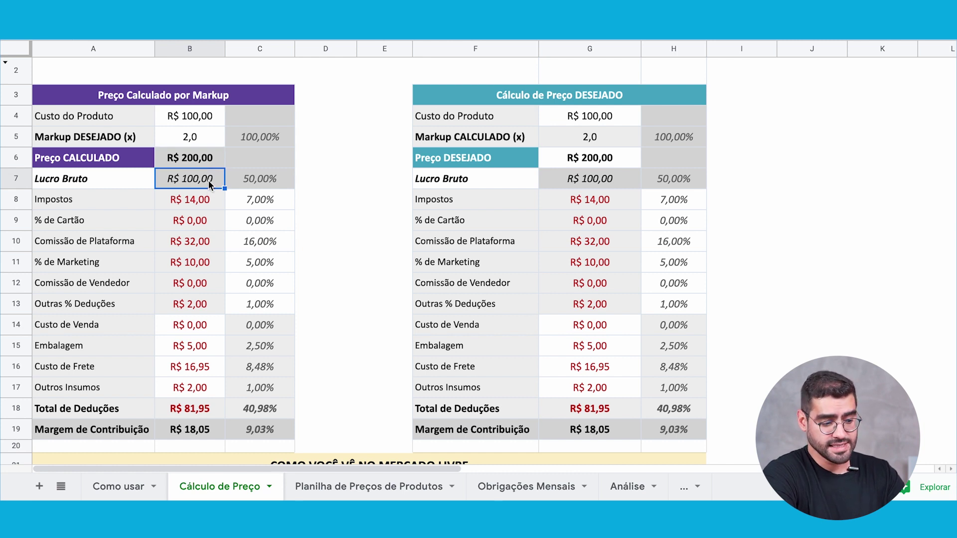
pyautogui.click(205, 200)
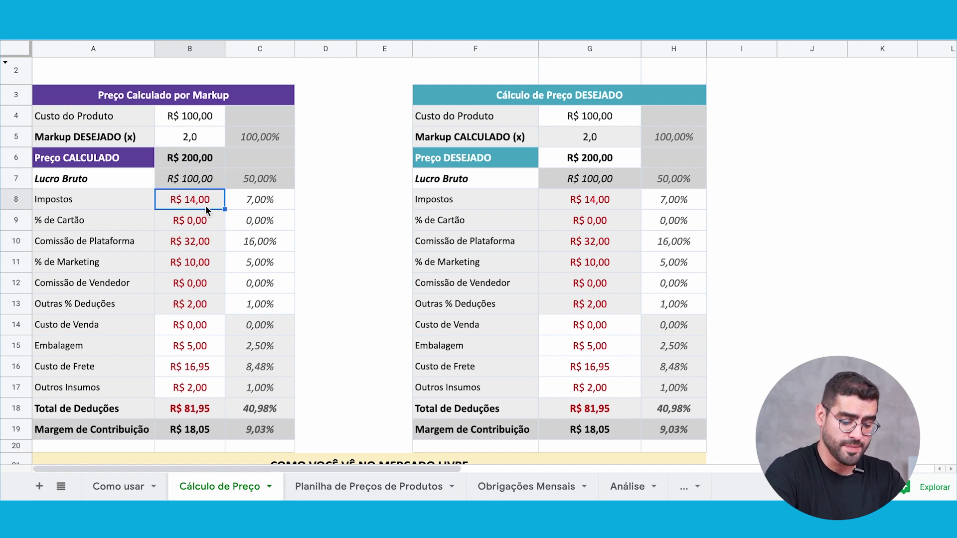
pyautogui.press('Down')
pyautogui.press('Down')
pyautogui.press('Down')
pyautogui.press('Down')
pyautogui.press('Down')
pyautogui.press('Down')
pyautogui.press('Down')
pyautogui.press('Down')
pyautogui.press('Down')
pyautogui.press('Down')
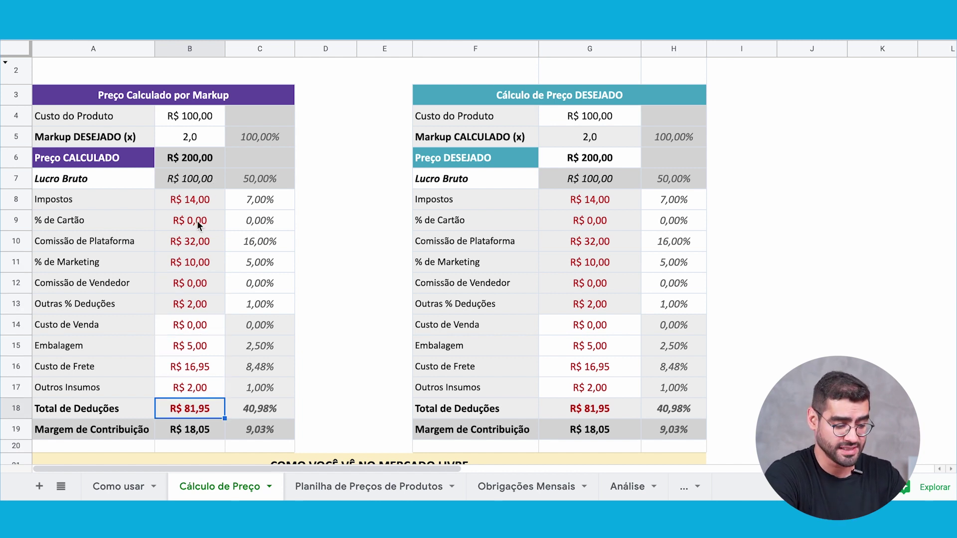
pyautogui.click(205, 428)
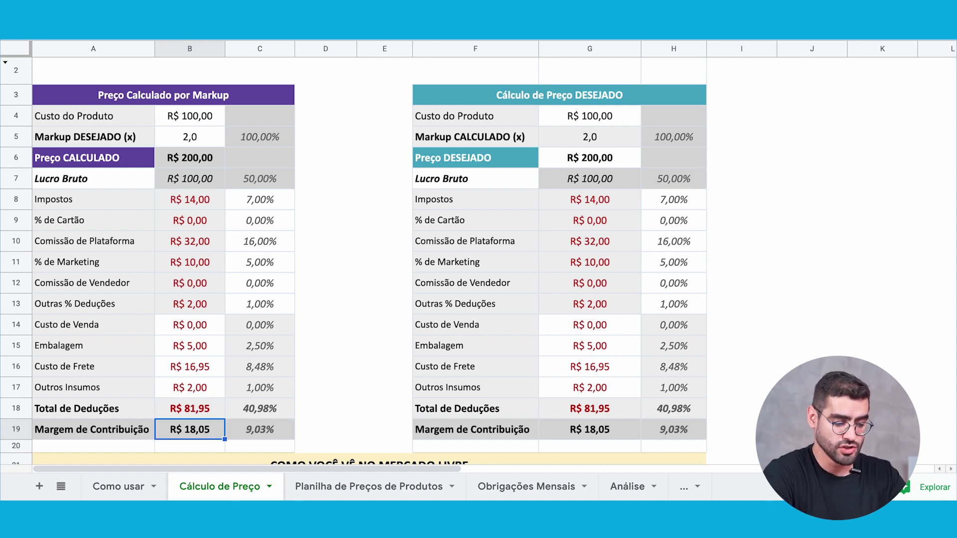
# Go to the Obrigações Mensais sheet and view its summary of total monthly obligations.
pyautogui.scroll(-1, 218, 352)
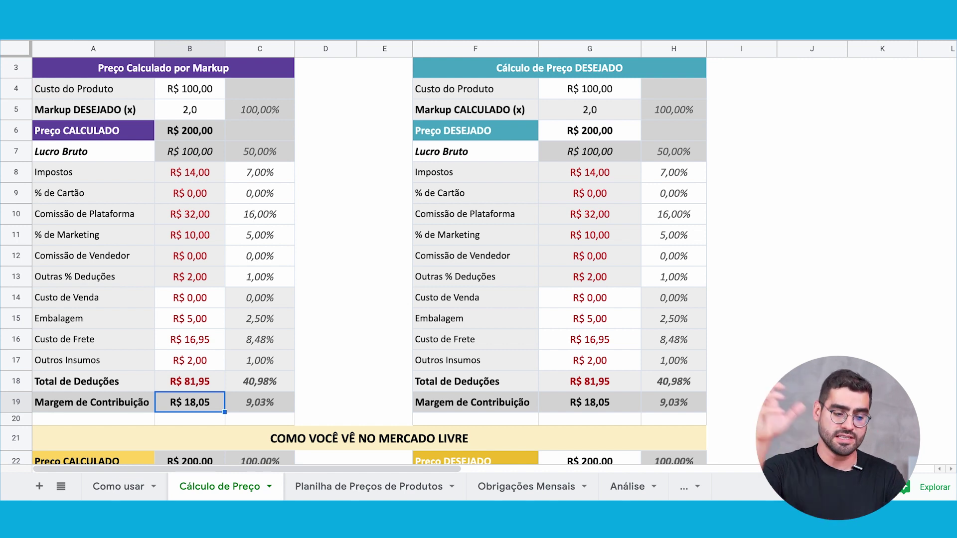
pyautogui.click(551, 485)
pyautogui.click(451, 247)
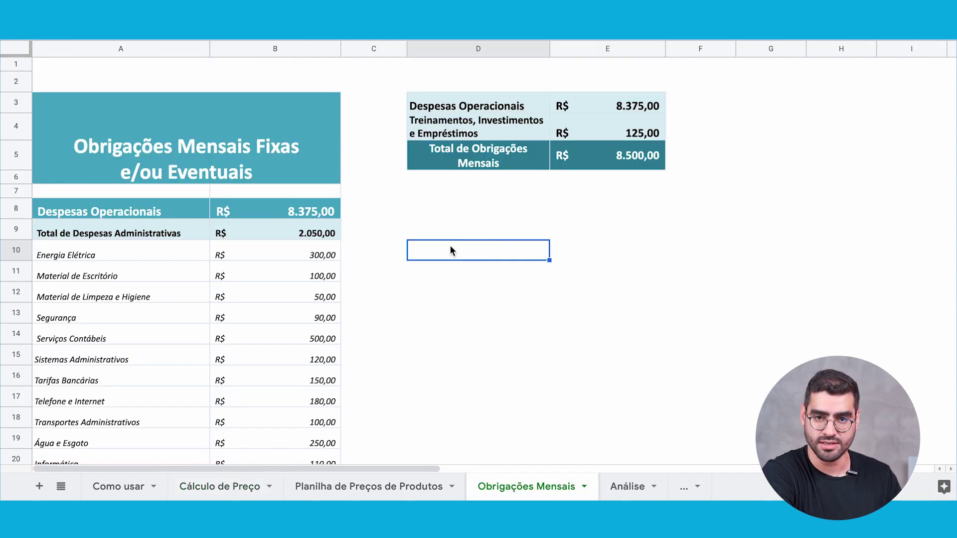
# Return to the Cálculo de Preço sheet and view the markup and desired-price tables side by side.
pyautogui.click(215, 487)
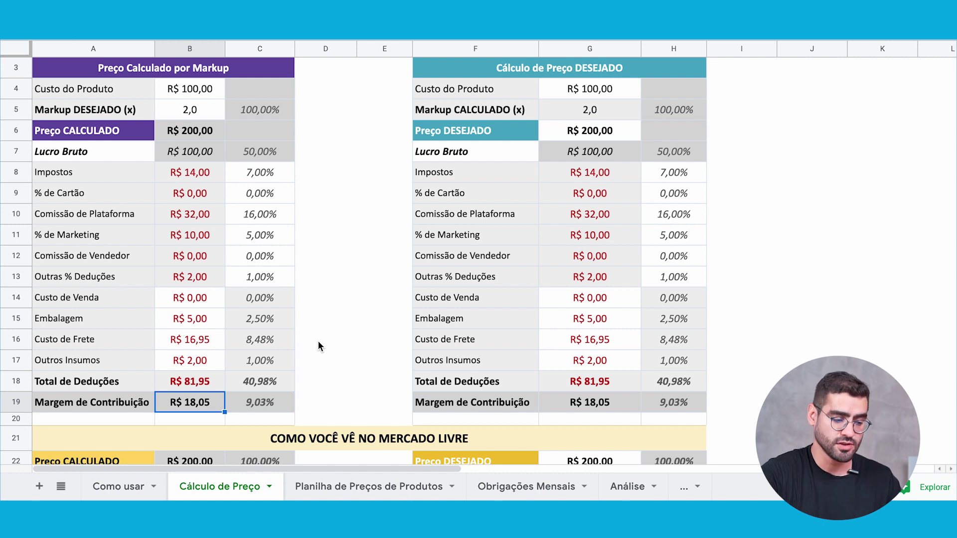
pyautogui.click(362, 276)
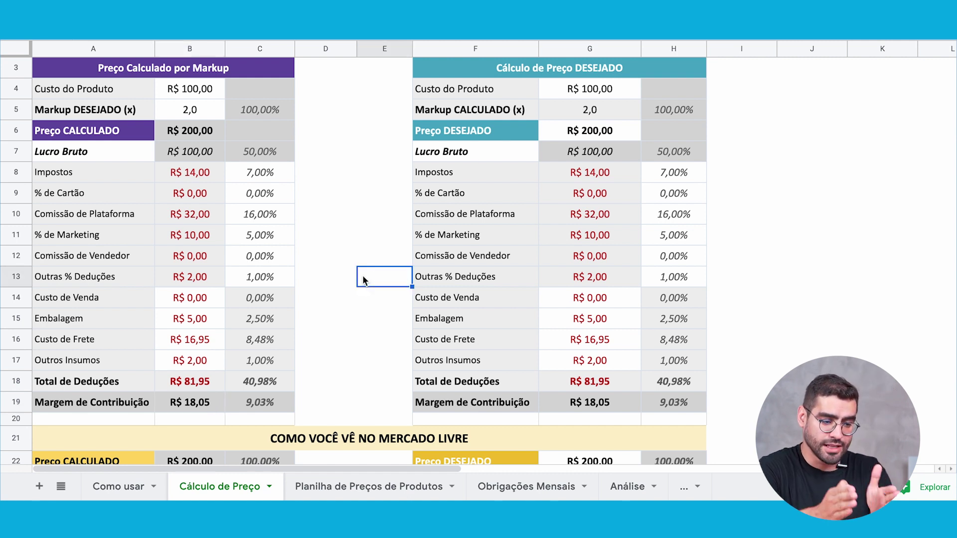
pyautogui.click(346, 169)
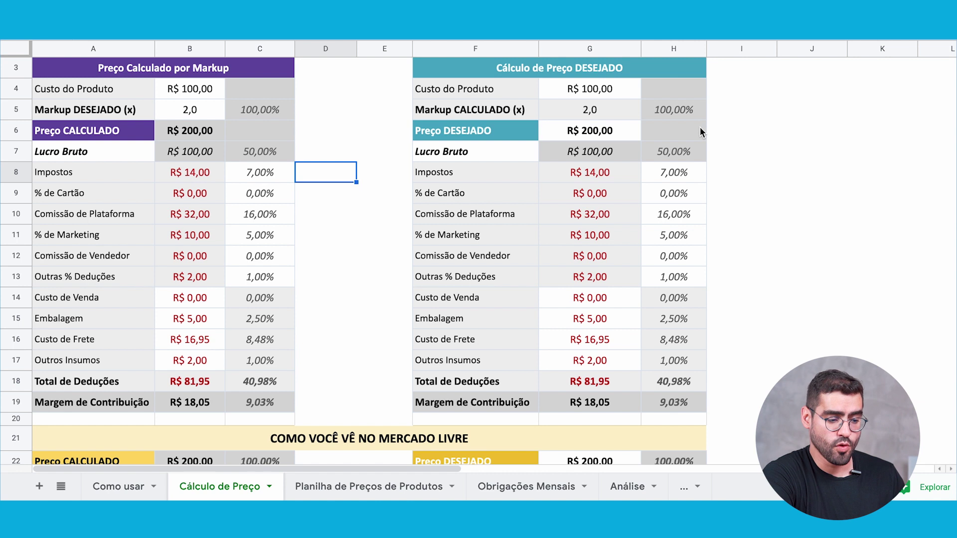
pyautogui.click(761, 119)
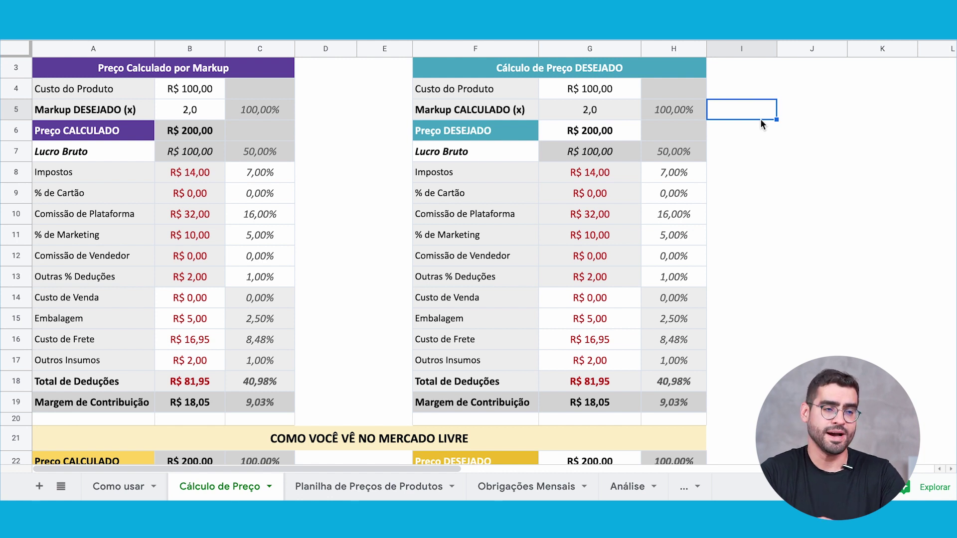
# Set Markup DESEJADO to 4 in the markup table and check its Margem de Contribuição.
pyautogui.click(201, 111)
pyautogui.write('4')
pyautogui.click(321, 143)
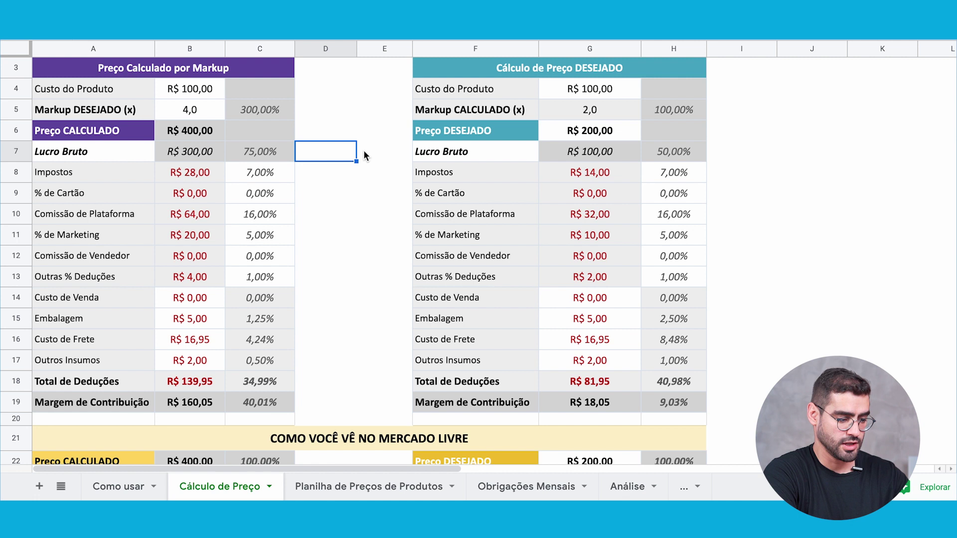
pyautogui.click(204, 404)
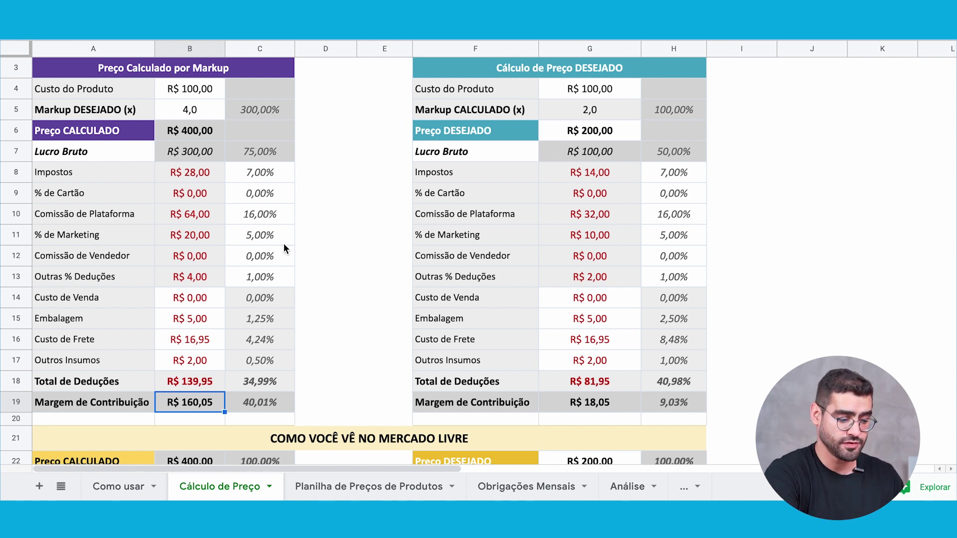
pyautogui.click(380, 248)
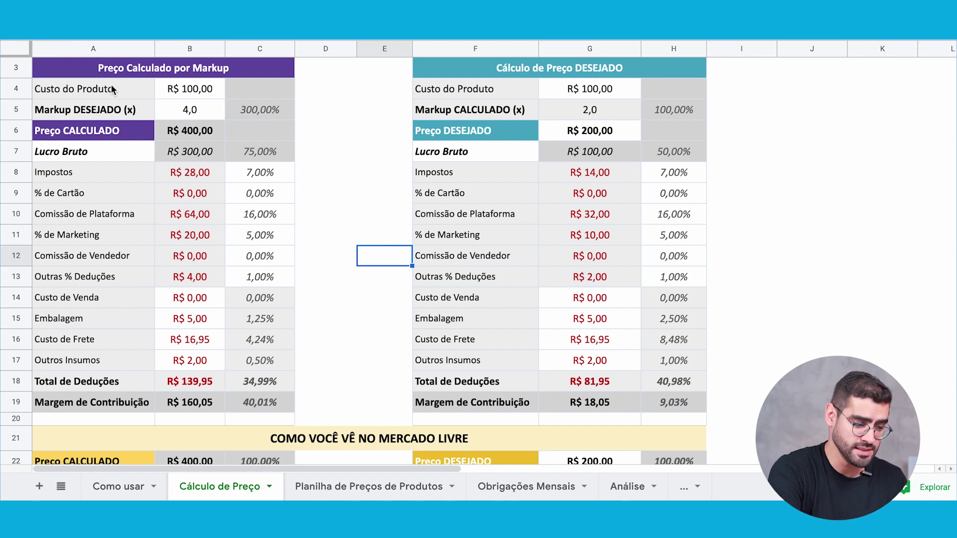
# Set Markup DESEJADO back to 2 in the Preço Calculado por Markup table.
pyautogui.click(198, 112)
pyautogui.write('2')
pyautogui.click(361, 133)
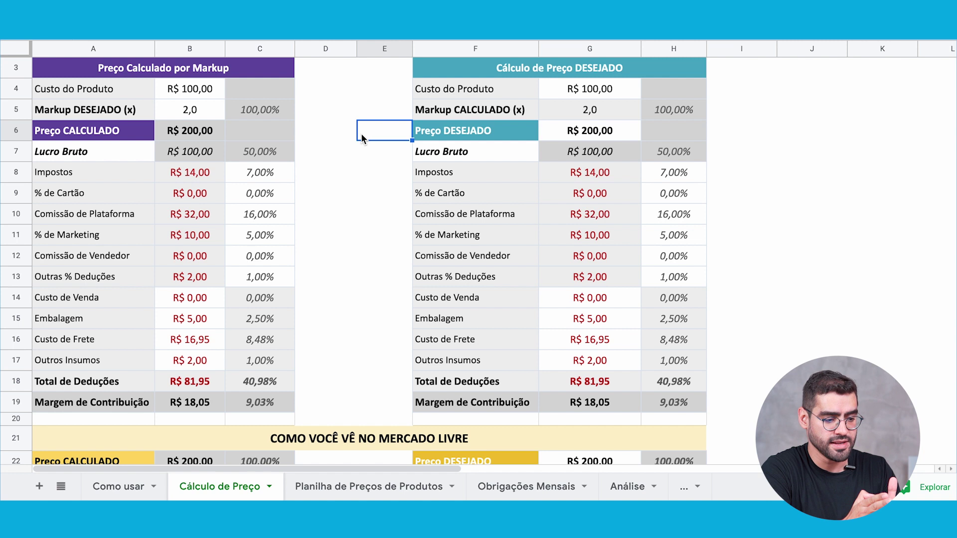
# Set Preço DESEJADO to R$ 180 in the Cálculo de Preço DESEJADO table, leaving Custo do Produto as it is.
pyautogui.click(609, 73)
pyautogui.click(610, 90)
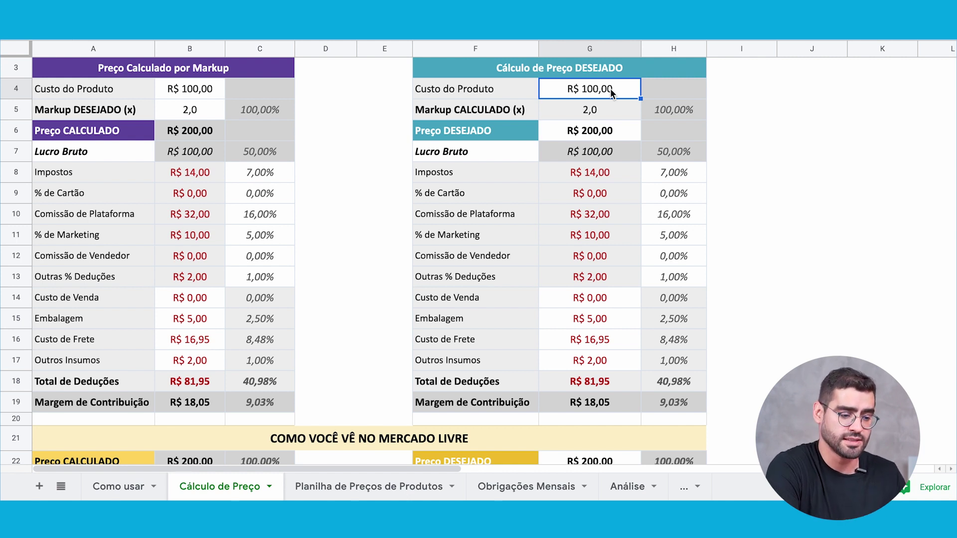
pyautogui.click(773, 117)
pyautogui.click(629, 93)
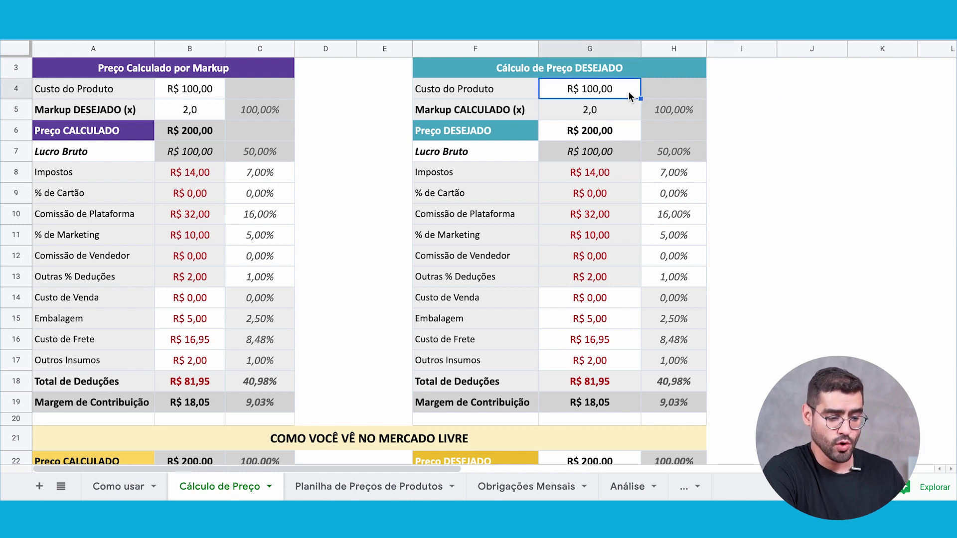
pyautogui.click(616, 135)
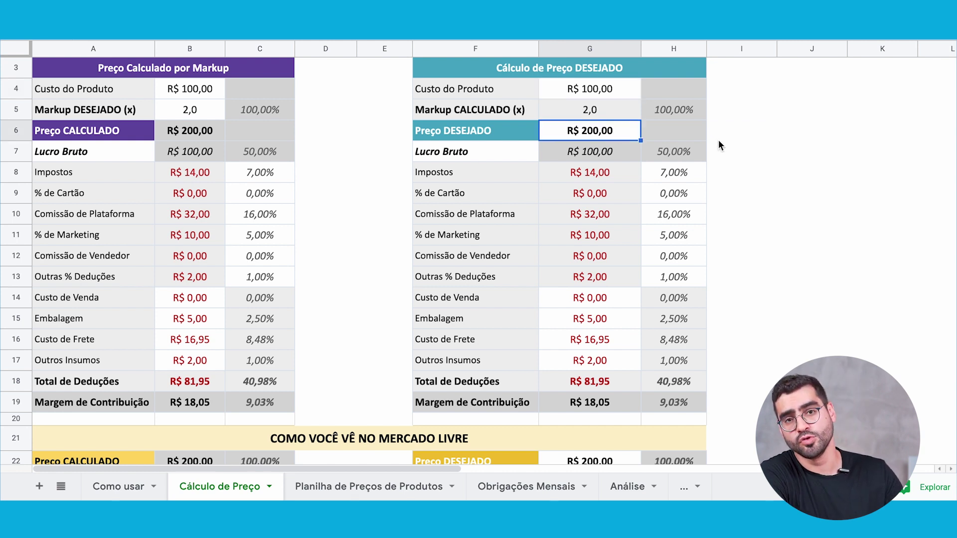
pyautogui.write('180')
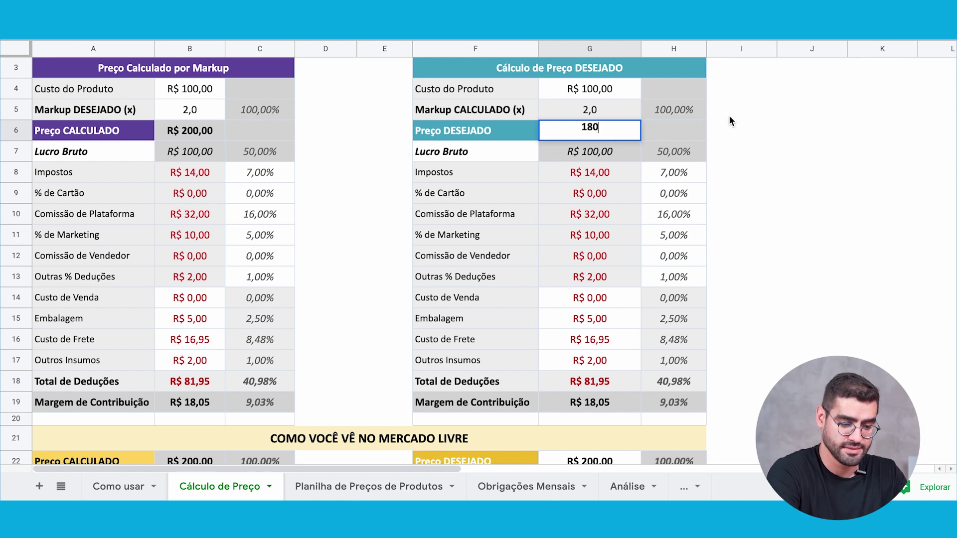
pyautogui.press('Return')
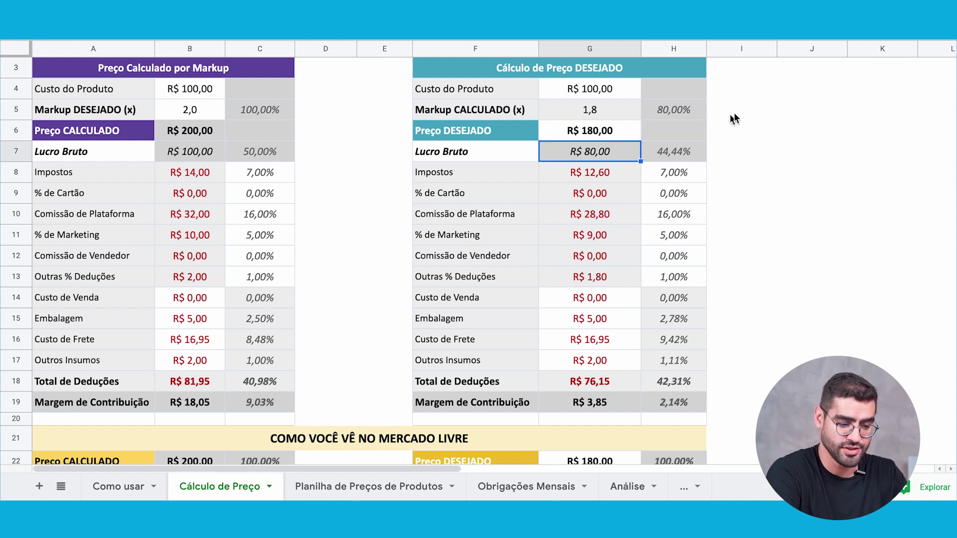
pyautogui.click(632, 129)
pyautogui.click(750, 124)
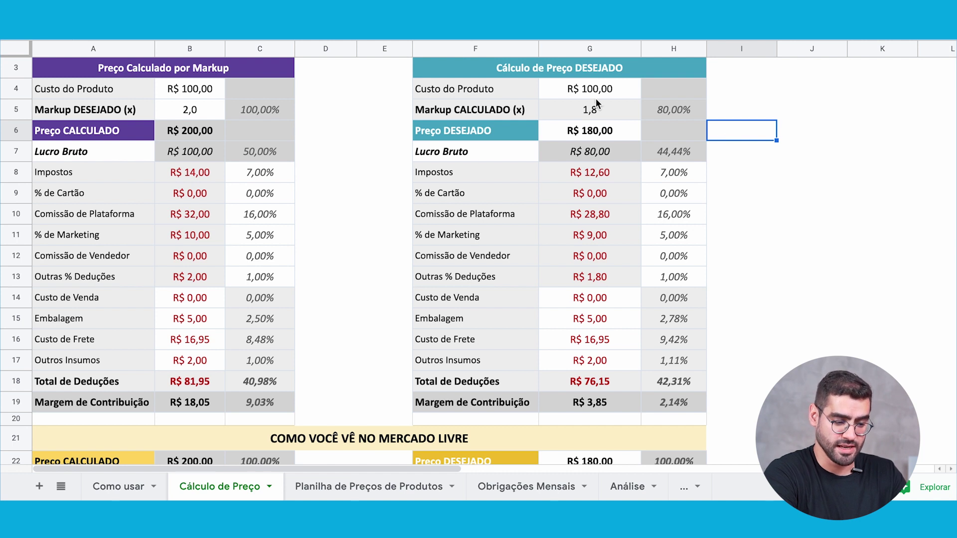
# Examine Markup CALCULADO and the deductions from Impostos to Outras % Deduções in the desired-price table, comparing them with the markup table.
pyautogui.click(591, 112)
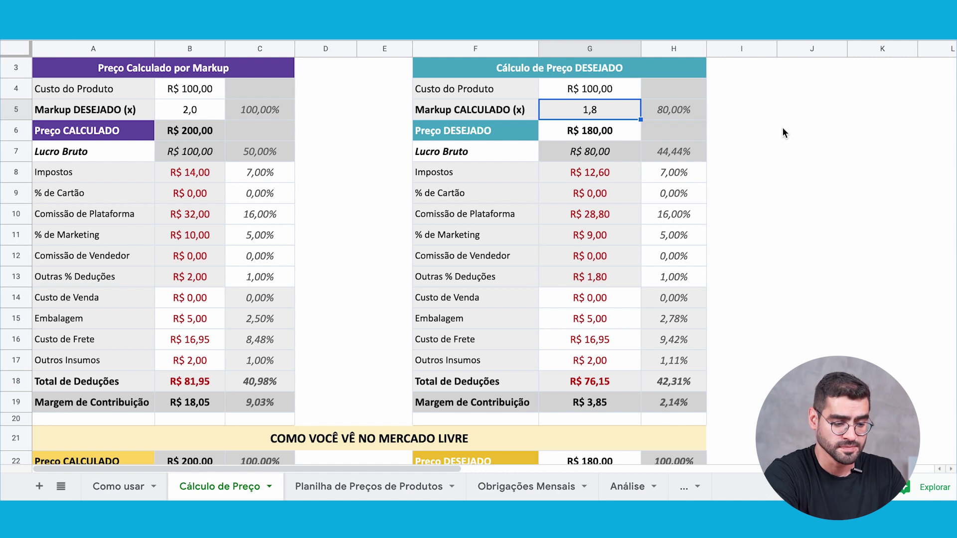
pyautogui.click(783, 131)
pyautogui.moveTo(605, 172); pyautogui.dragTo(597, 270)
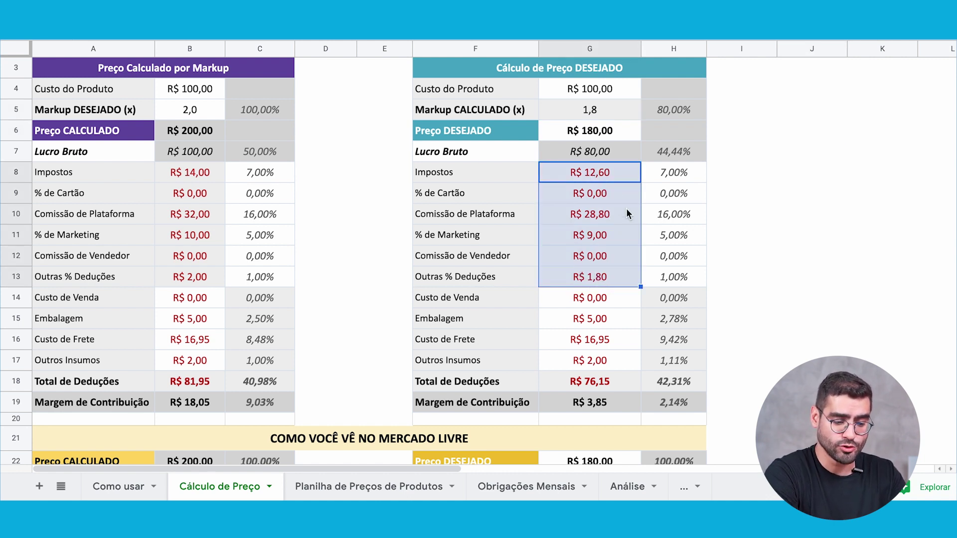
pyautogui.moveTo(670, 173); pyautogui.dragTo(667, 282)
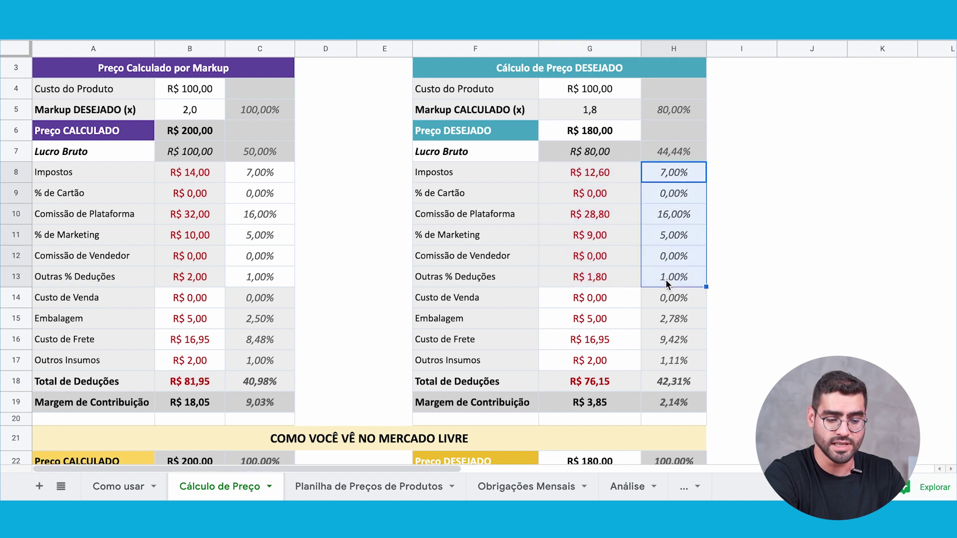
pyautogui.click(193, 173)
pyautogui.click(208, 133)
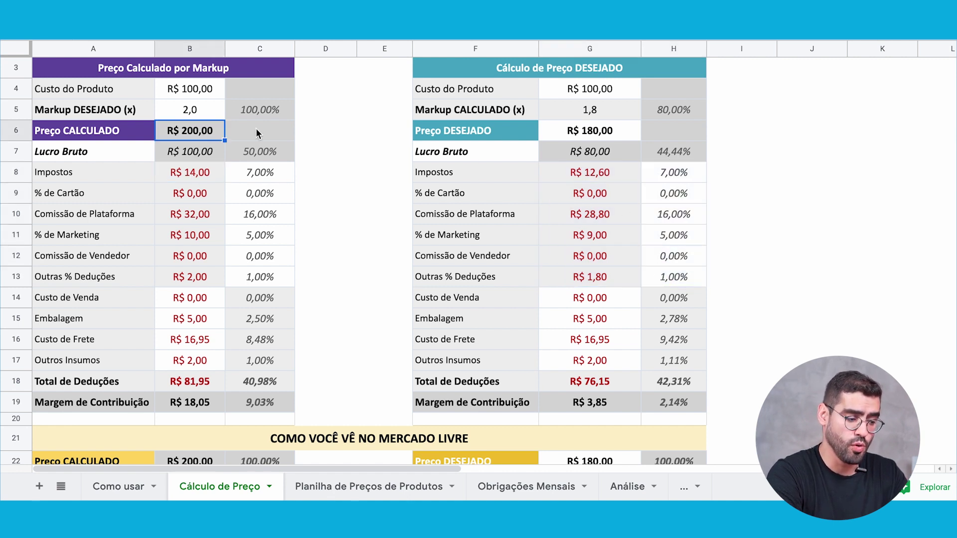
# Examine the fixed costs in the desired-price table, from Custo de Venda through Embalagem and Custo de Frete to Outros Insumos.
pyautogui.moveTo(614, 176); pyautogui.dragTo(598, 361)
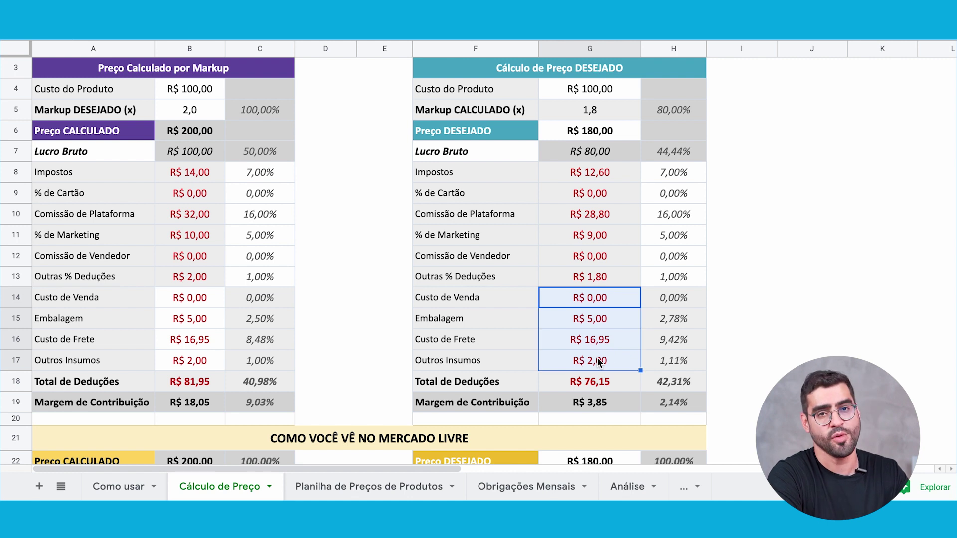
pyautogui.click(611, 328)
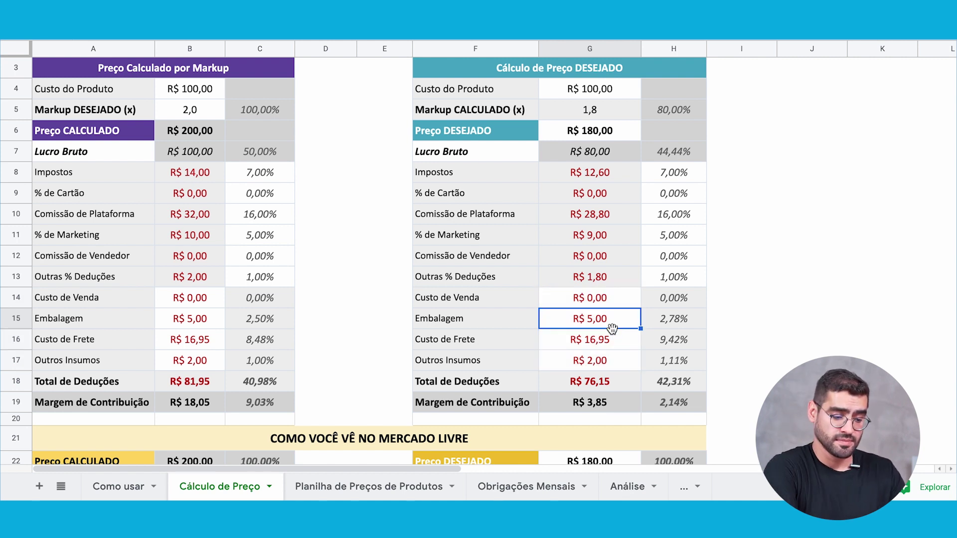
pyautogui.click(613, 349)
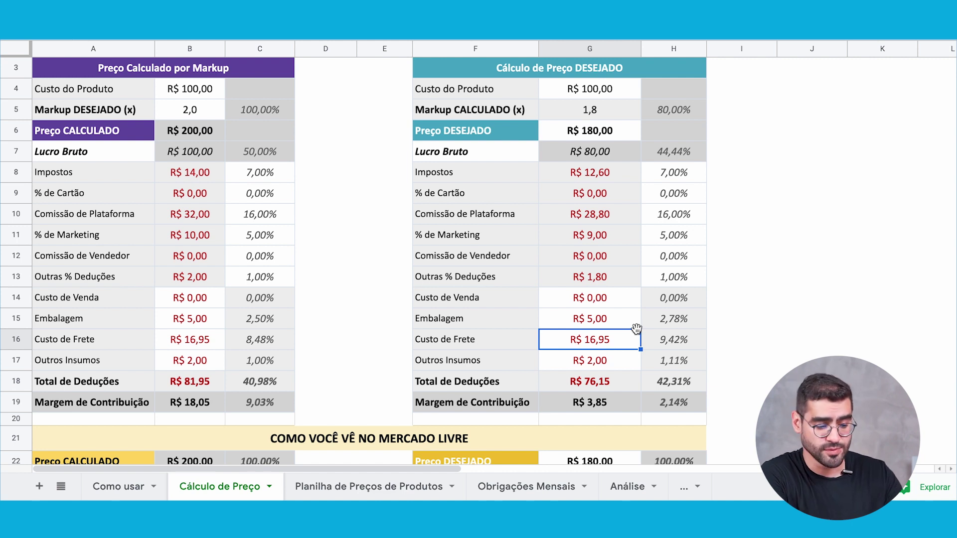
pyautogui.click(613, 361)
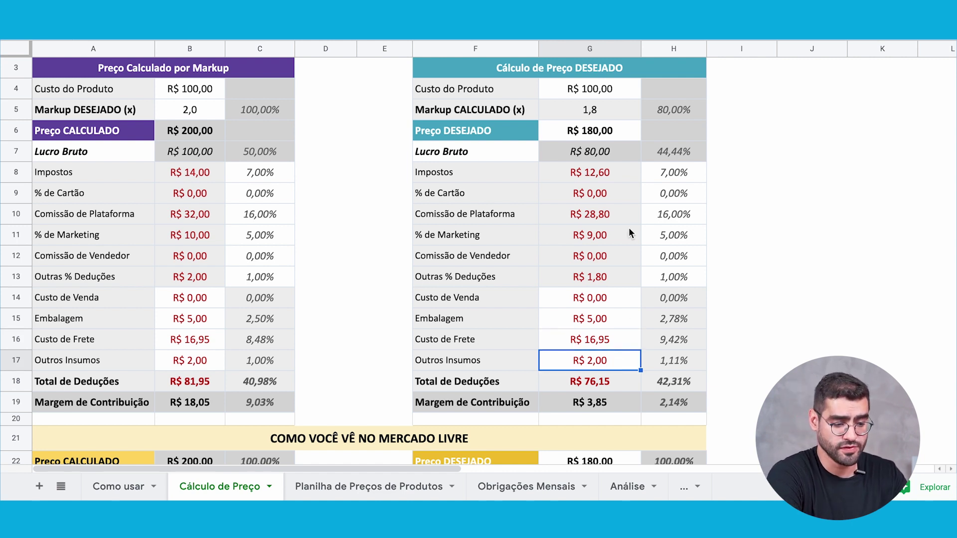
# Compare Preço DESEJADO with Preço CALCULADO, and the Margem de Contribuição of both tables.
pyautogui.click(626, 133)
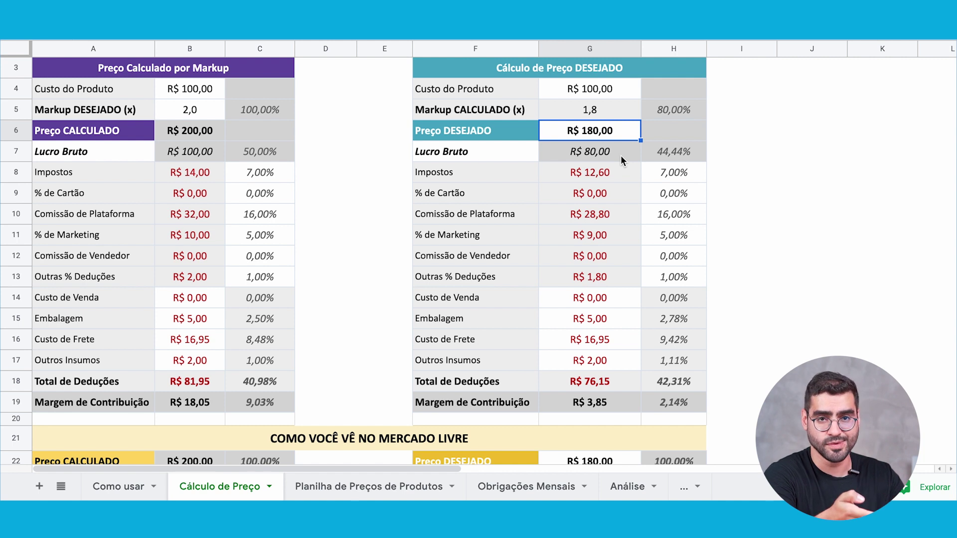
pyautogui.click(199, 134)
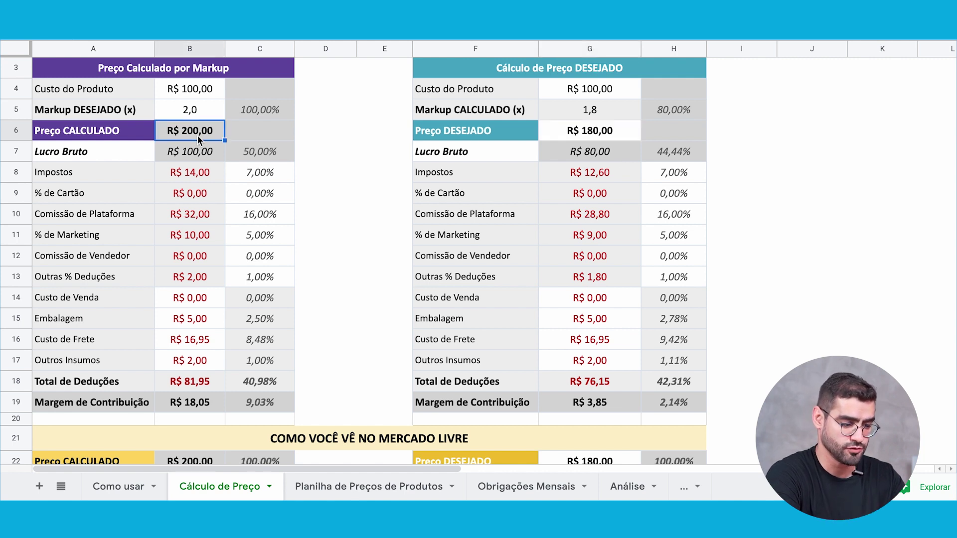
pyautogui.click(598, 137)
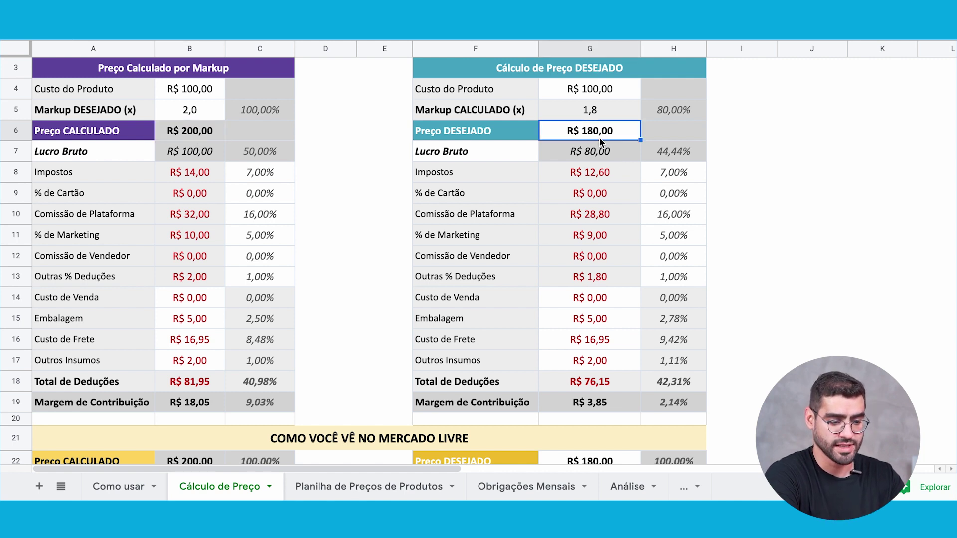
pyautogui.click(608, 407)
pyautogui.click(209, 404)
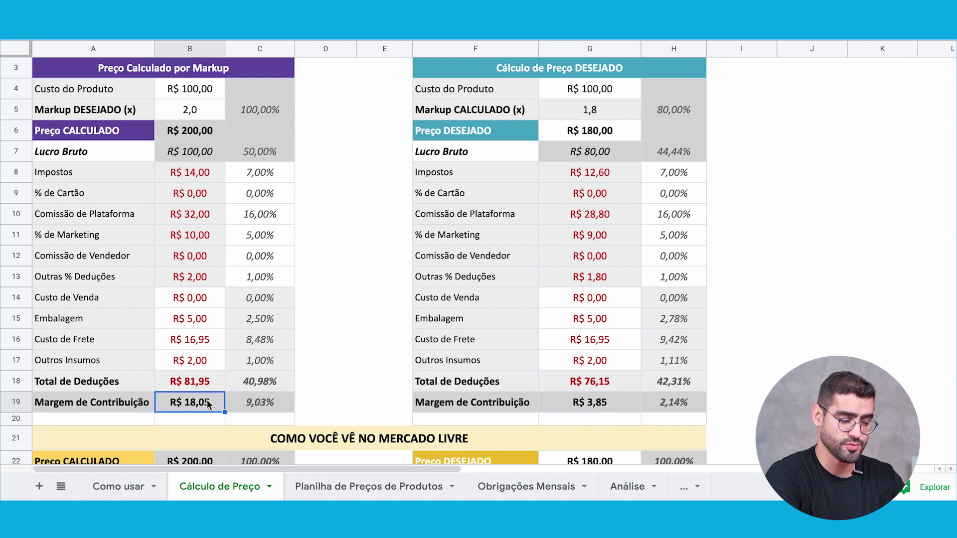
pyautogui.click(599, 406)
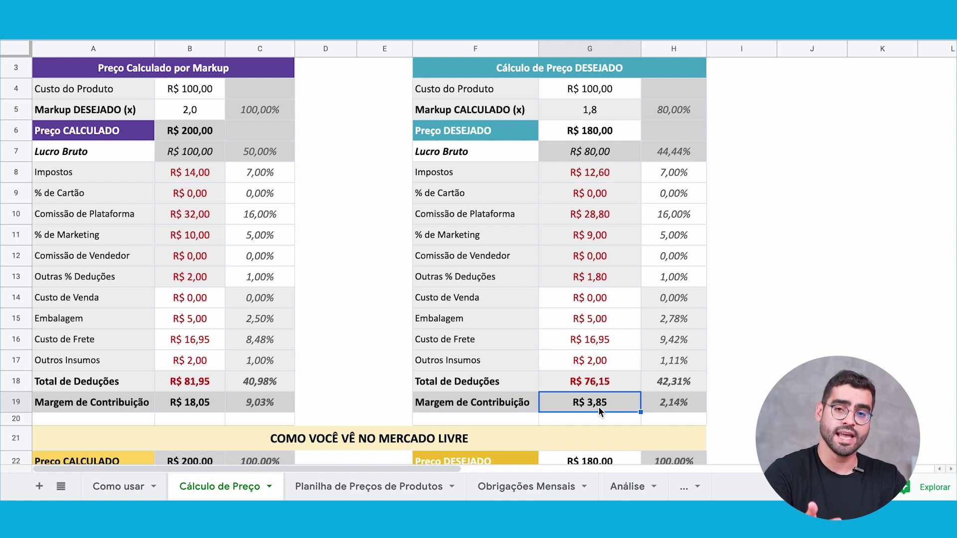
pyautogui.click(754, 199)
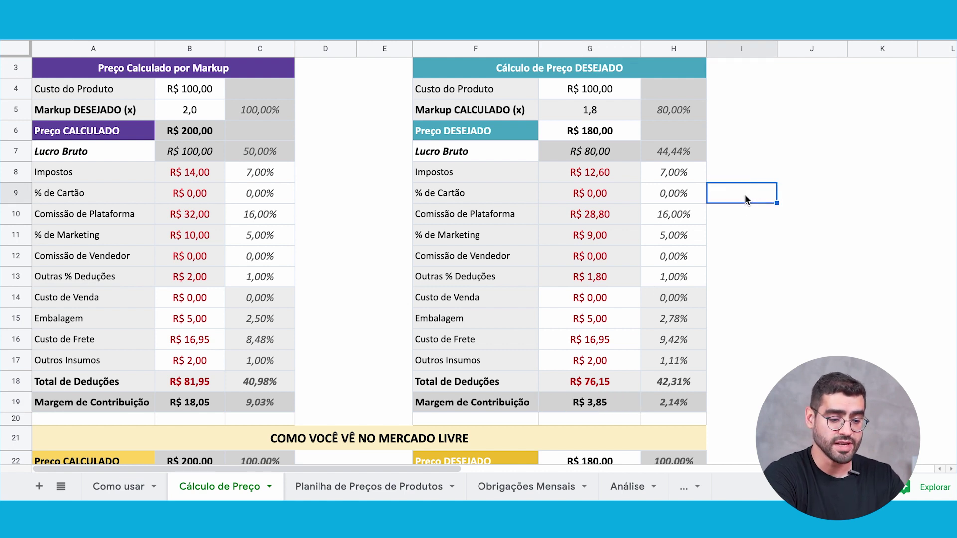
# View the COMO VOCÊ VÊ NO MERCADO LIVRE section beneath both price tables, down to its Margem de Contribuição rows.
pyautogui.click(619, 92)
pyautogui.click(753, 182)
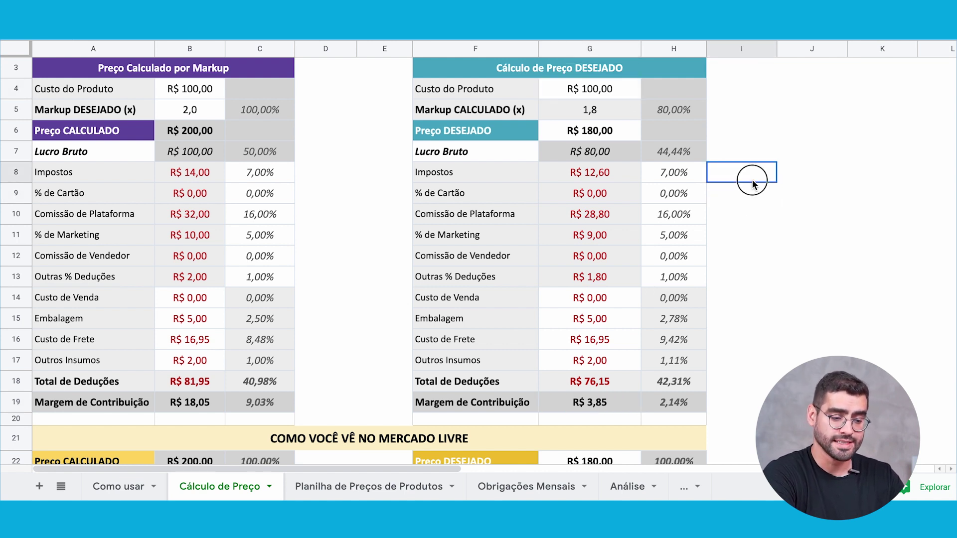
pyautogui.click(751, 197)
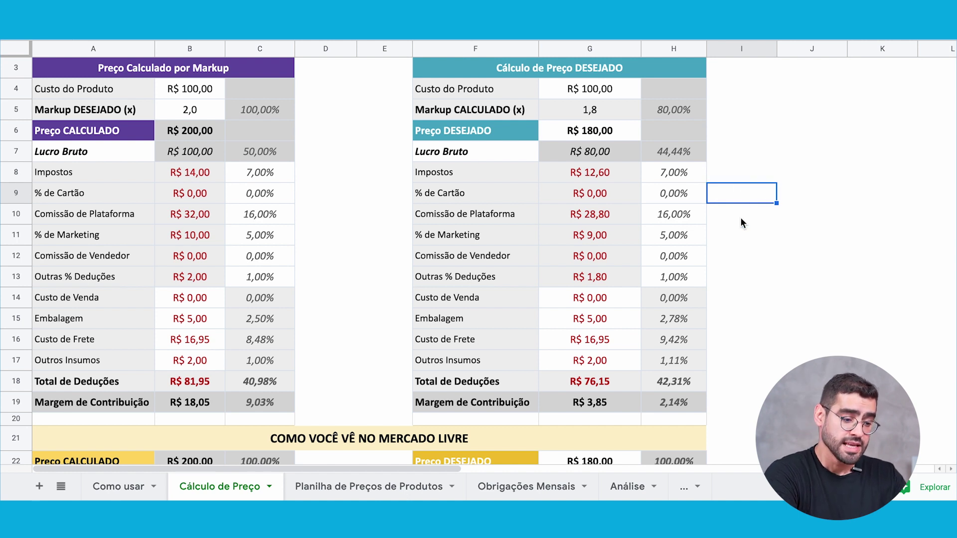
pyautogui.scroll(-5, 741, 218)
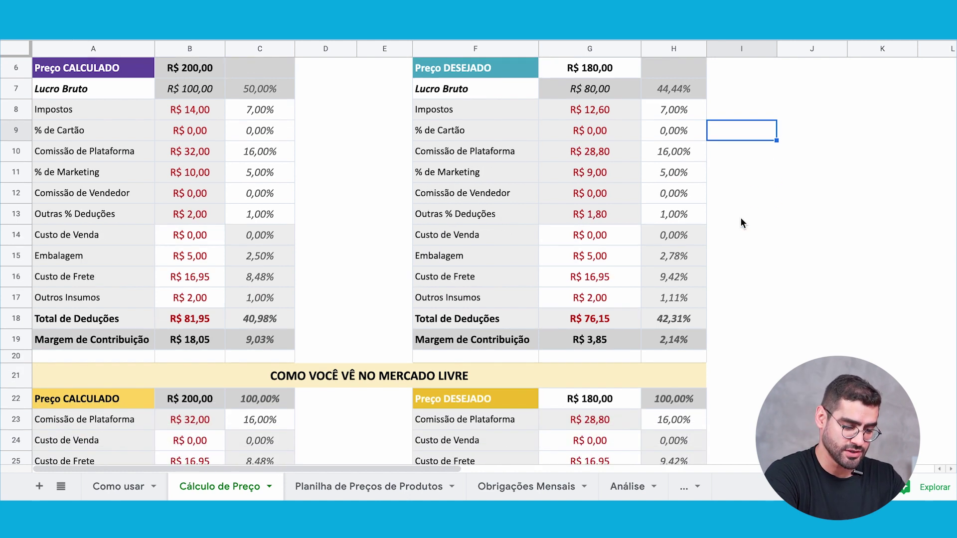
pyautogui.scroll(-2, 741, 220)
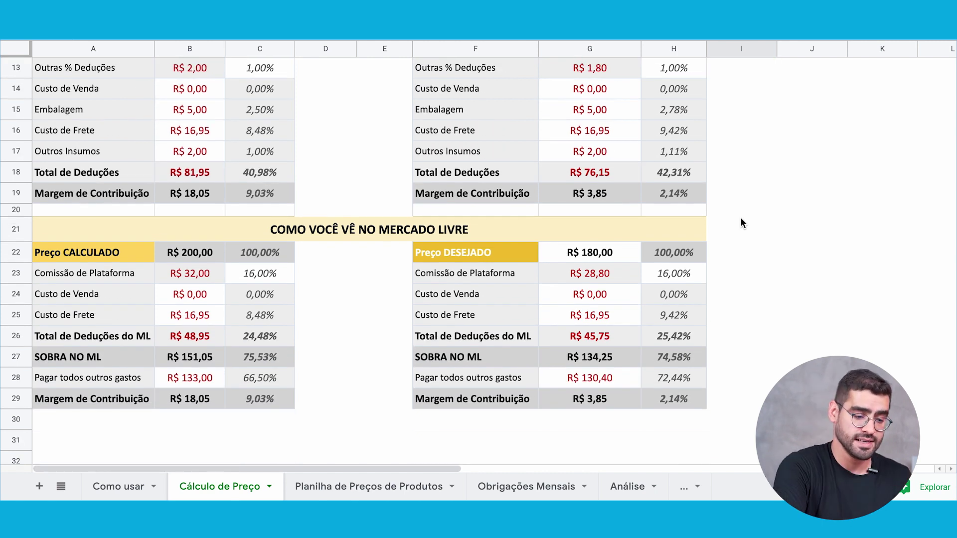
pyautogui.scroll(3, 741, 222)
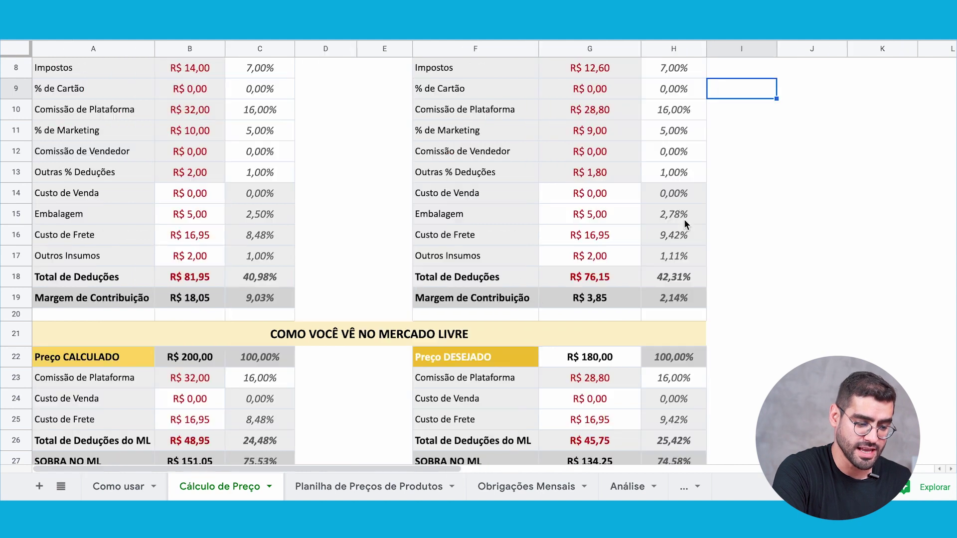
pyautogui.scroll(1, 739, 193)
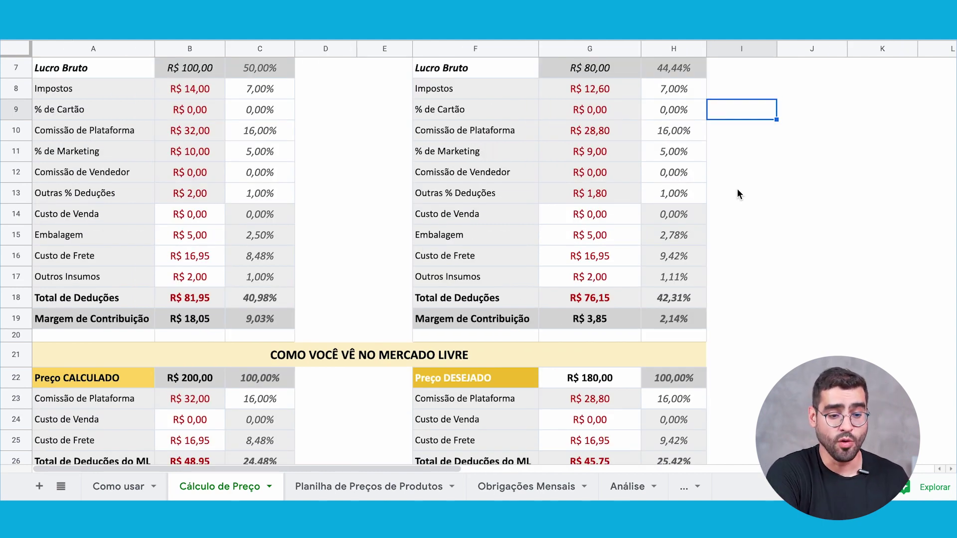
pyautogui.scroll(-3, 738, 193)
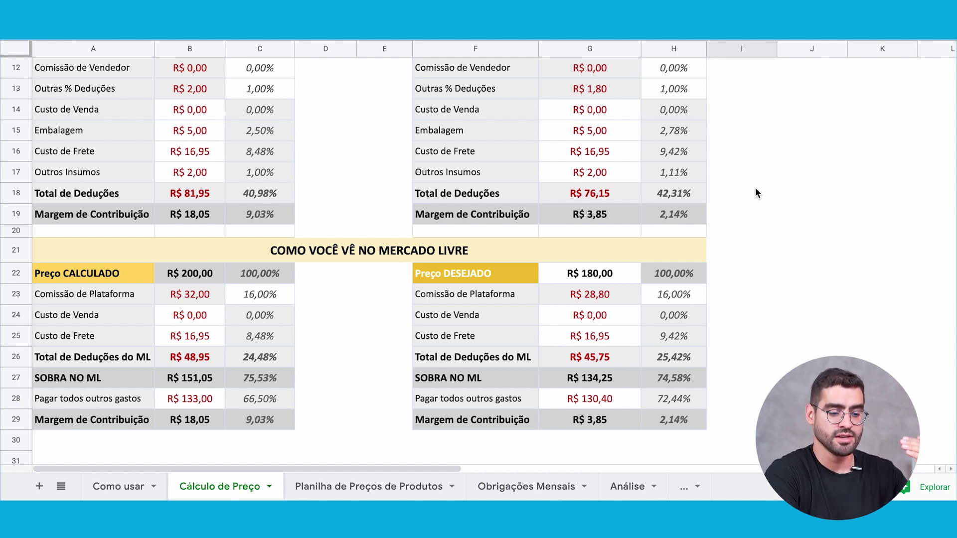
# View the deductions of both price tables again, from Lucro Bruto down to the COMO VOCÊ VÊ NO MERCADO LIVRE section.
pyautogui.scroll(3, 757, 184)
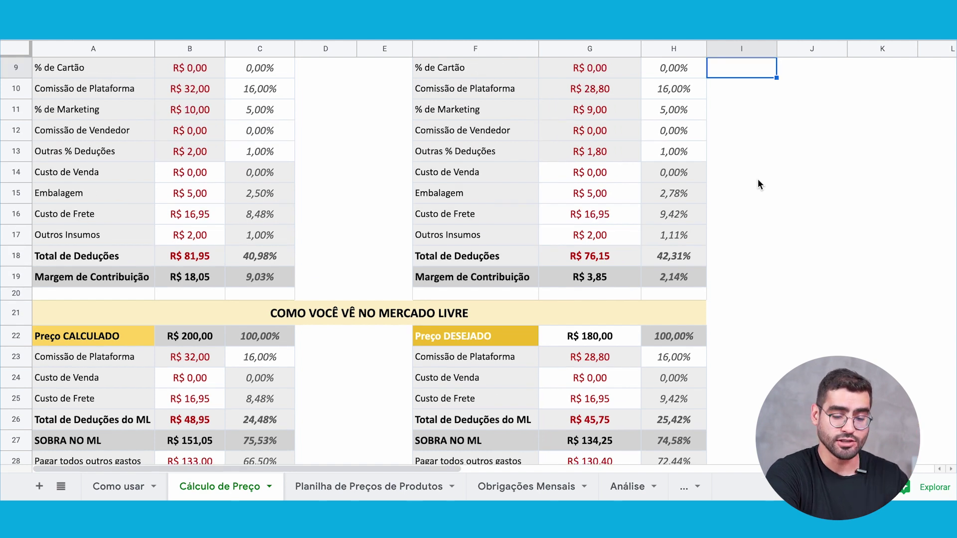
pyautogui.scroll(2, 758, 184)
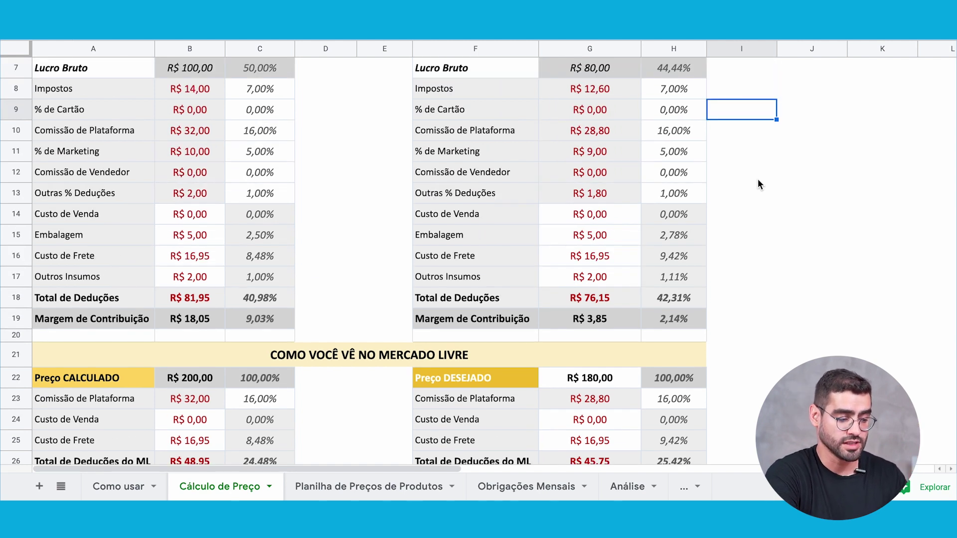
pyautogui.click(758, 179)
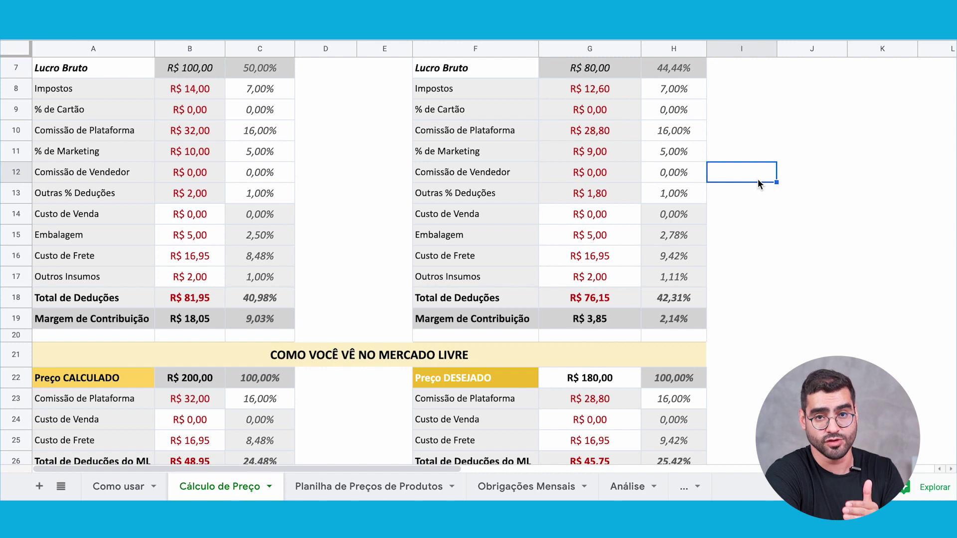
pyautogui.scroll(-3, 316, 292)
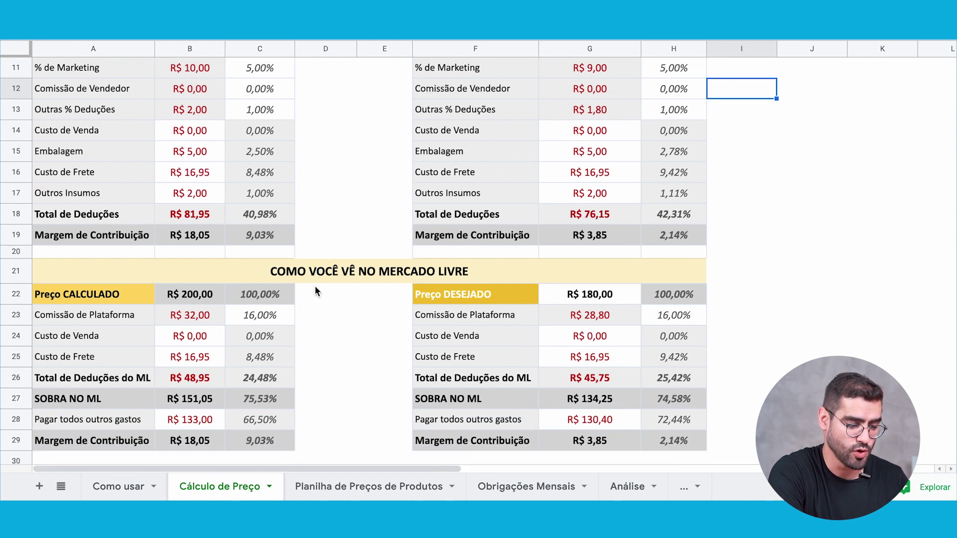
pyautogui.click(354, 303)
pyautogui.scroll(-1, 355, 303)
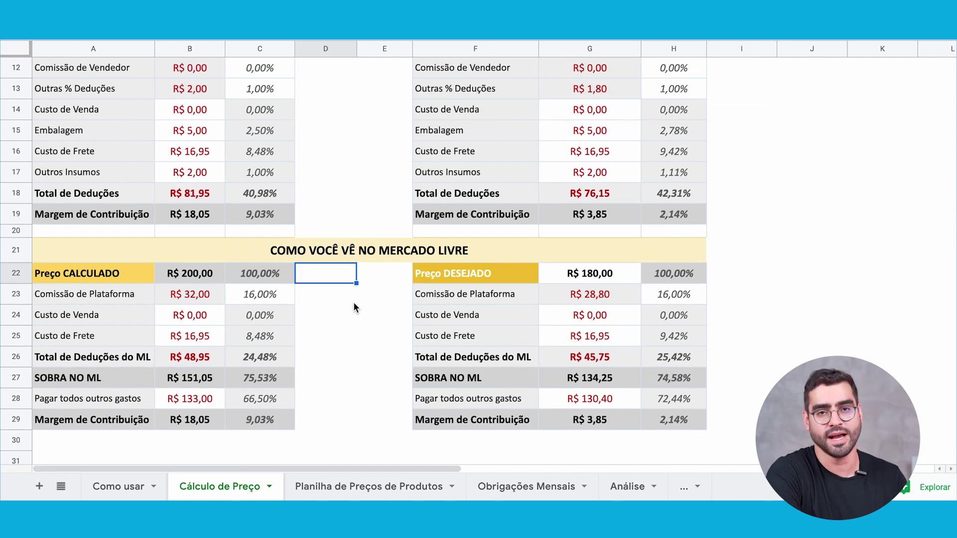
pyautogui.click(355, 313)
pyautogui.click(378, 314)
pyautogui.click(335, 317)
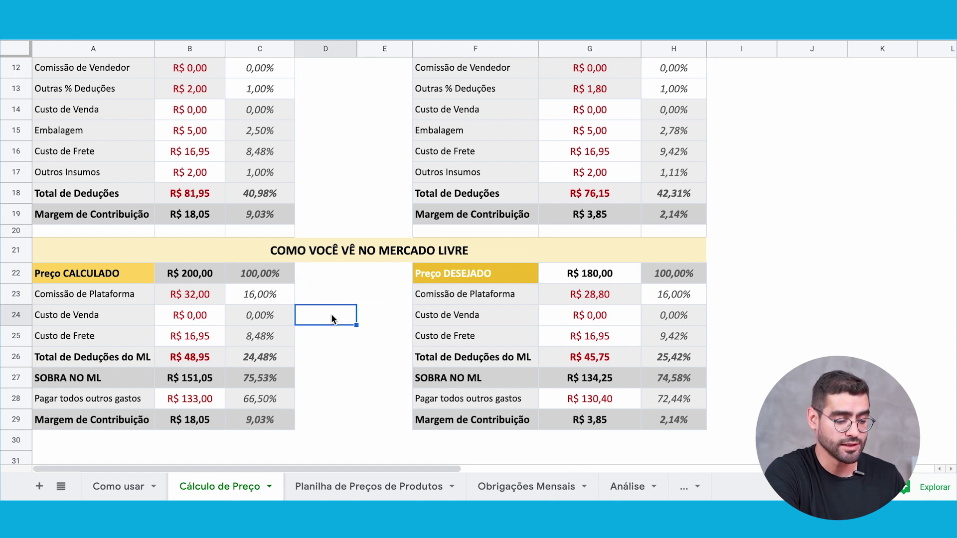
pyautogui.click(378, 316)
pyautogui.click(341, 319)
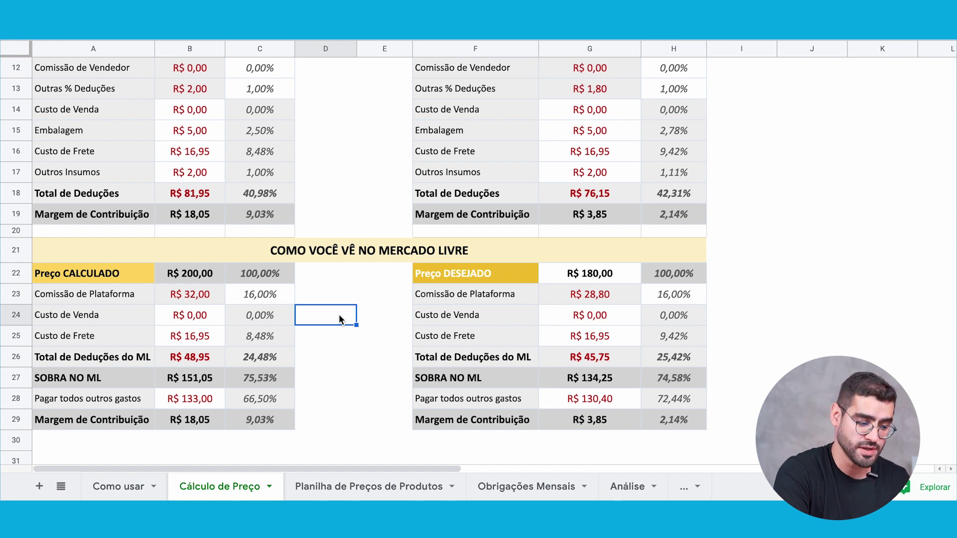
# In the Mercado Livre section, examine Preço CALCULADO, Comissão de Plataforma, Custo de Venda, Custo de Frete and Total de Deduções do ML.
pyautogui.click(209, 274)
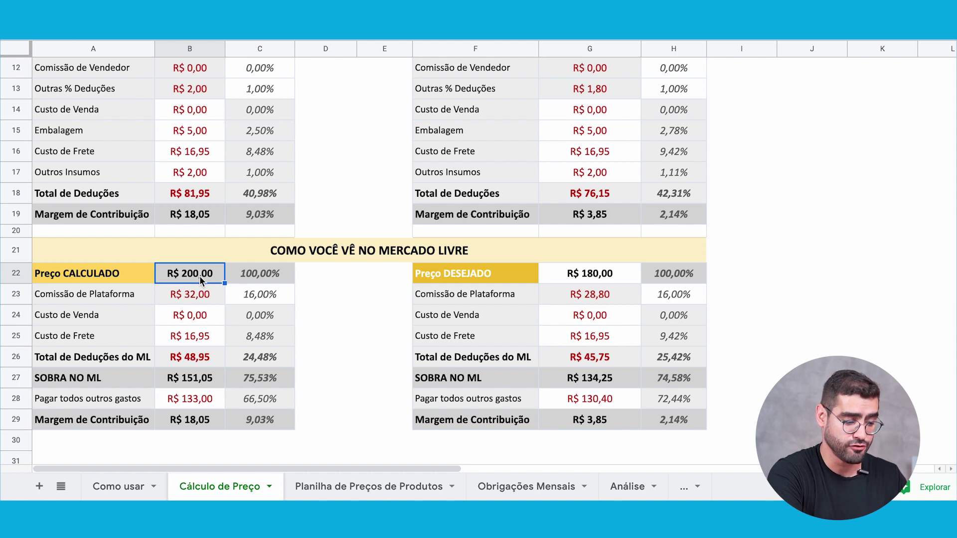
pyautogui.click(201, 302)
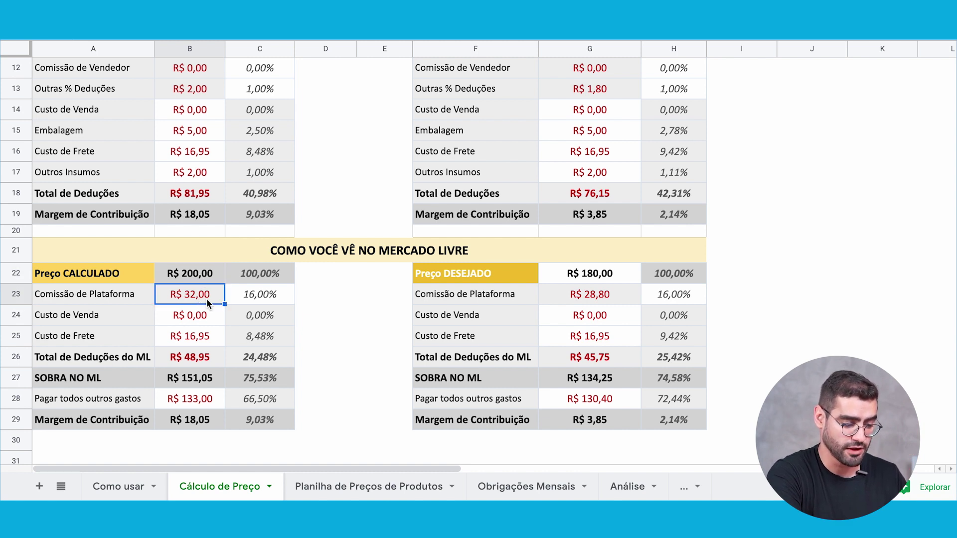
pyautogui.click(203, 318)
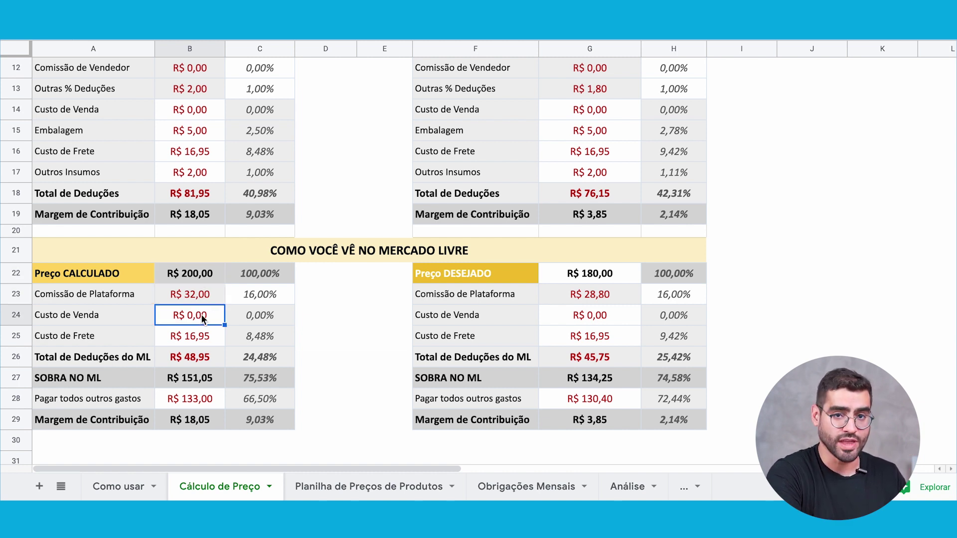
pyautogui.click(202, 277)
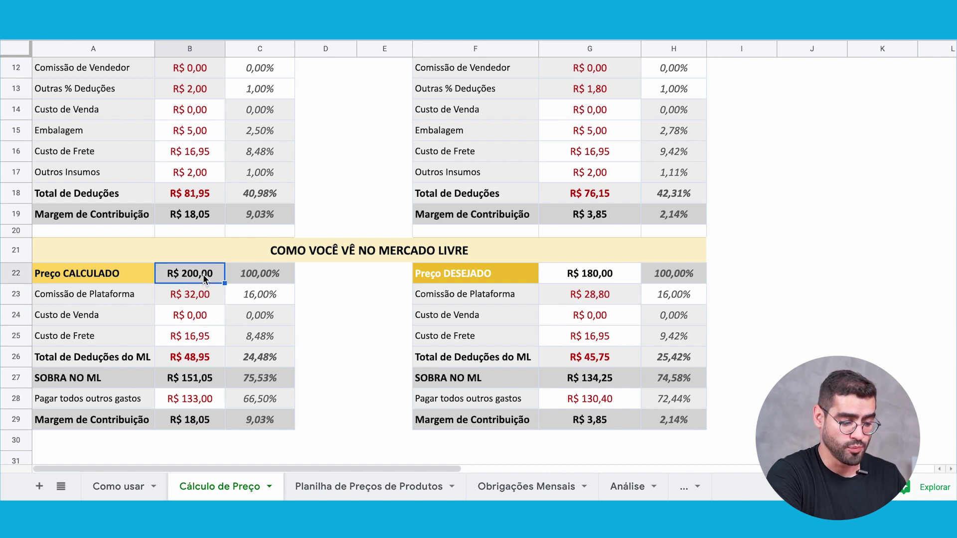
pyautogui.click(202, 335)
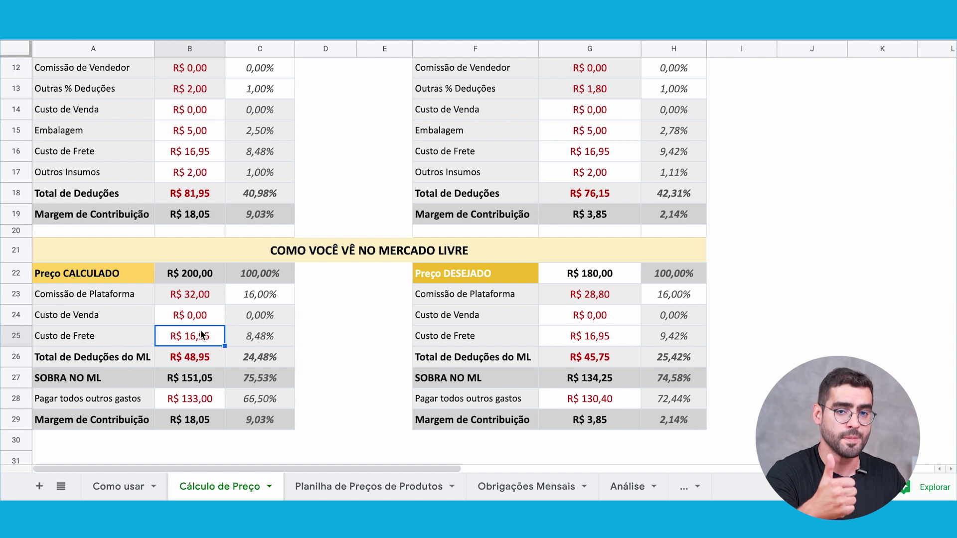
pyautogui.click(198, 356)
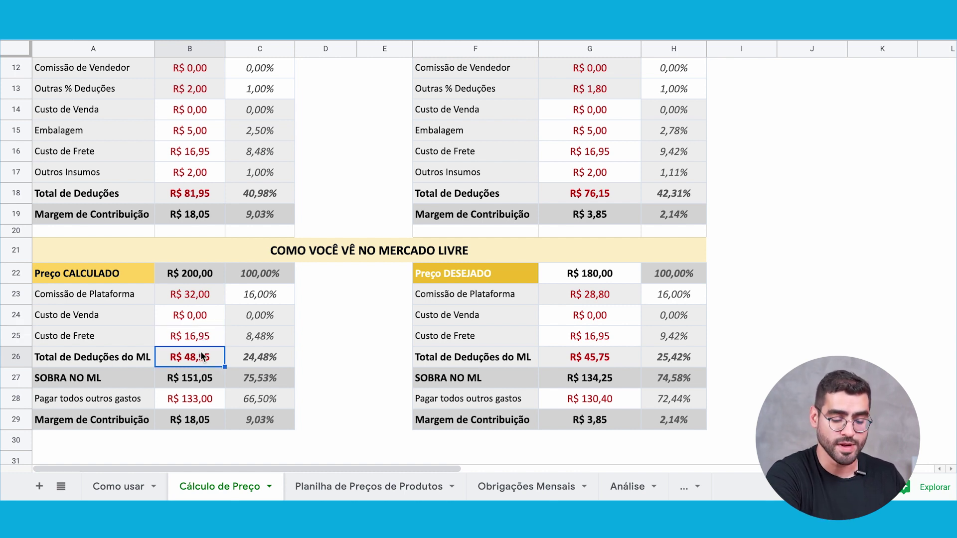
pyautogui.click(256, 359)
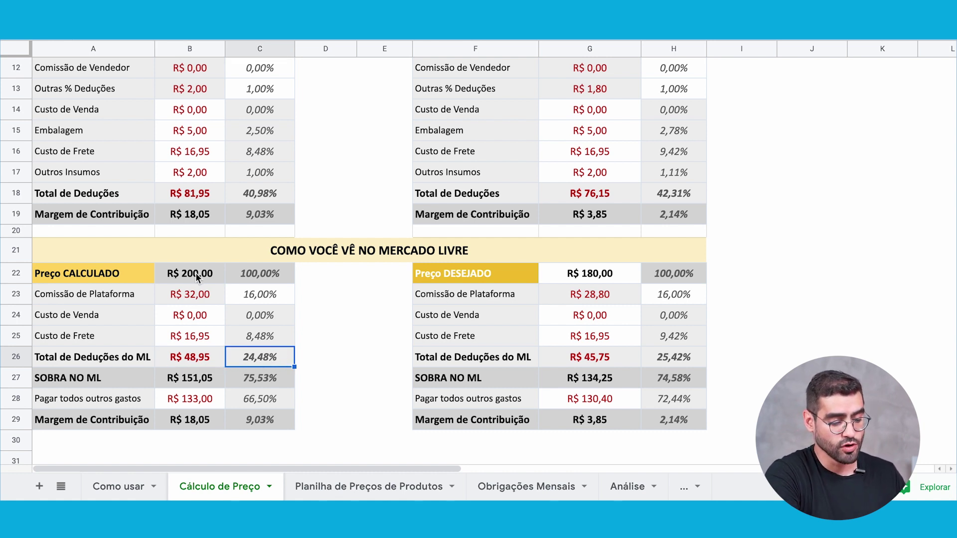
pyautogui.click(203, 359)
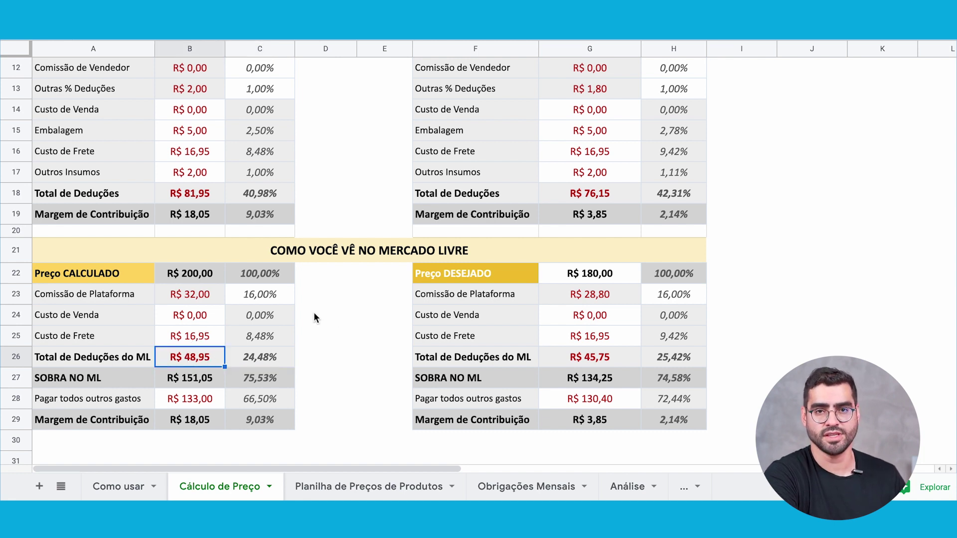
# Examine SOBRA NO ML, Pagar todos outros gastos and Margem de Contribuição under Preço CALCULADO in the Mercado Livre section.
pyautogui.click(199, 381)
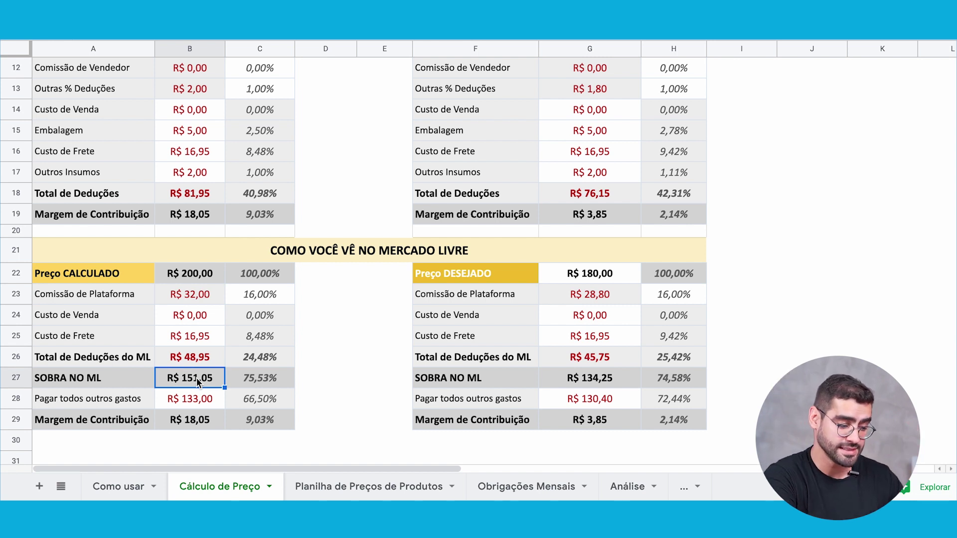
pyautogui.click(198, 399)
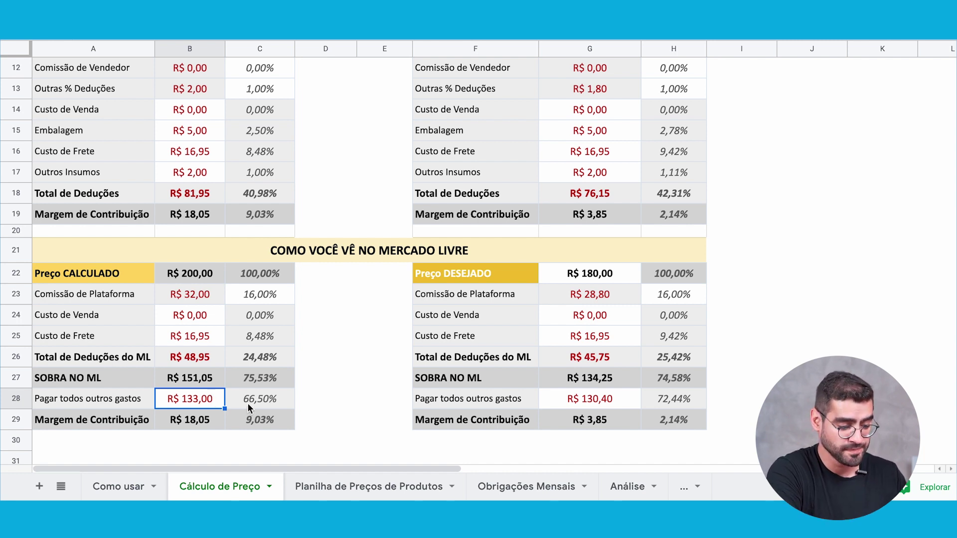
pyautogui.click(215, 421)
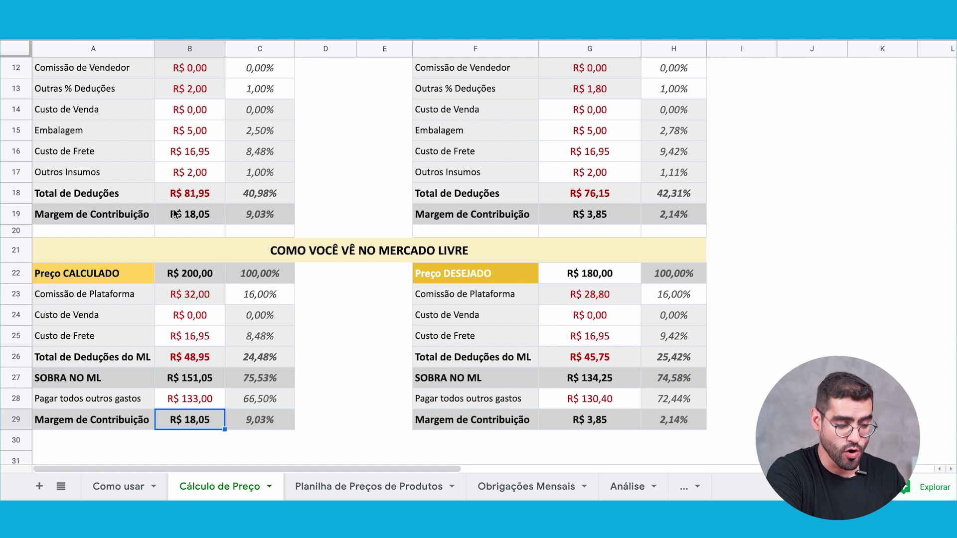
pyautogui.click(251, 428)
pyautogui.click(355, 360)
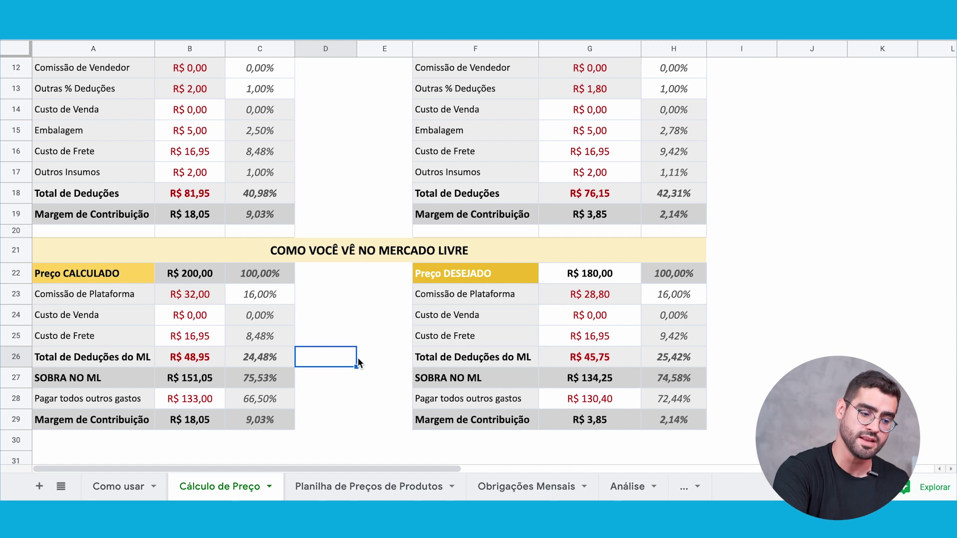
pyautogui.click(377, 316)
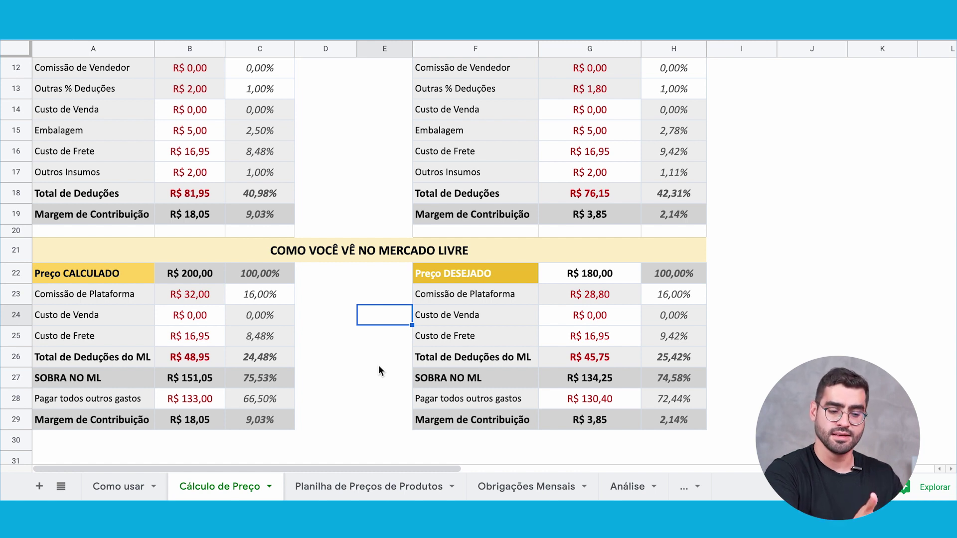
# Open the Planilha de Preços de Produtos sheet and select the Markup Mínimo cell of PRODUTO X.
pyautogui.click(337, 484)
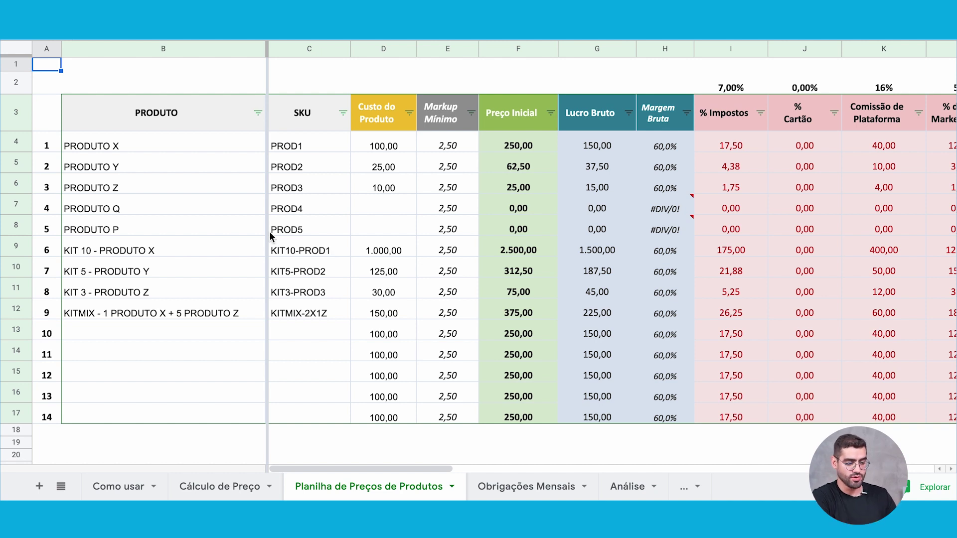
pyautogui.click(396, 147)
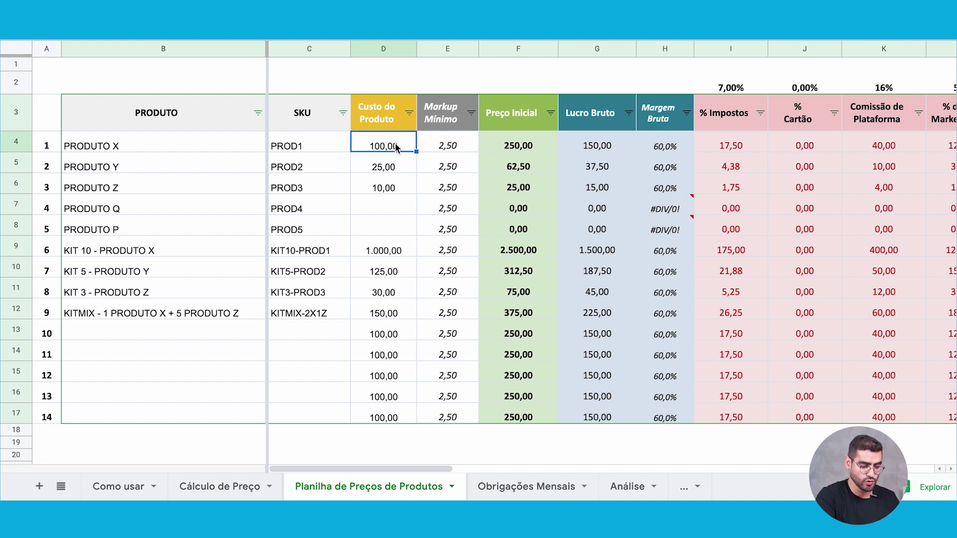
pyautogui.press('Right')
pyautogui.press('Down')
pyautogui.press('Up')
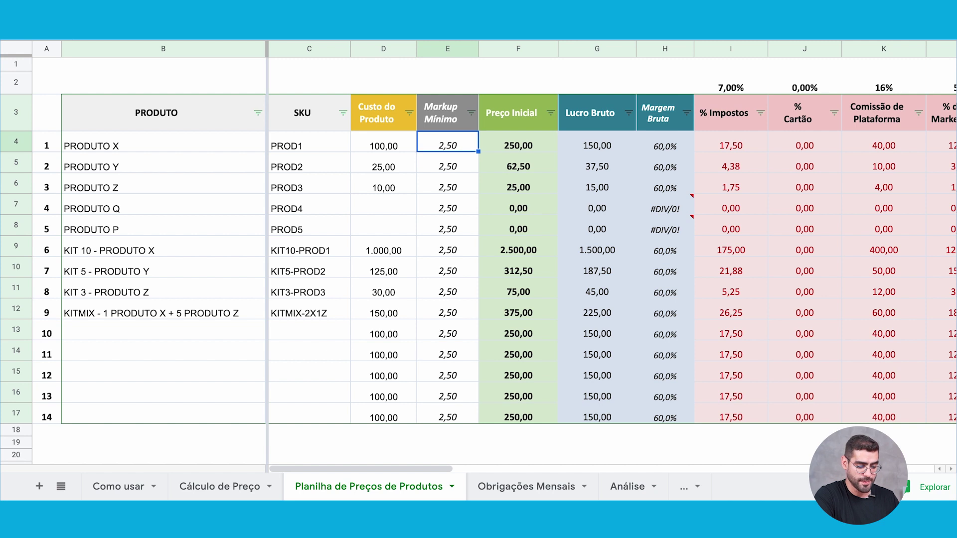
# Set the Markup Mínimo of PRODUTO X and PRODUTO Y to 2.
pyautogui.write('2')
pyautogui.press('Return')
pyautogui.write('2')
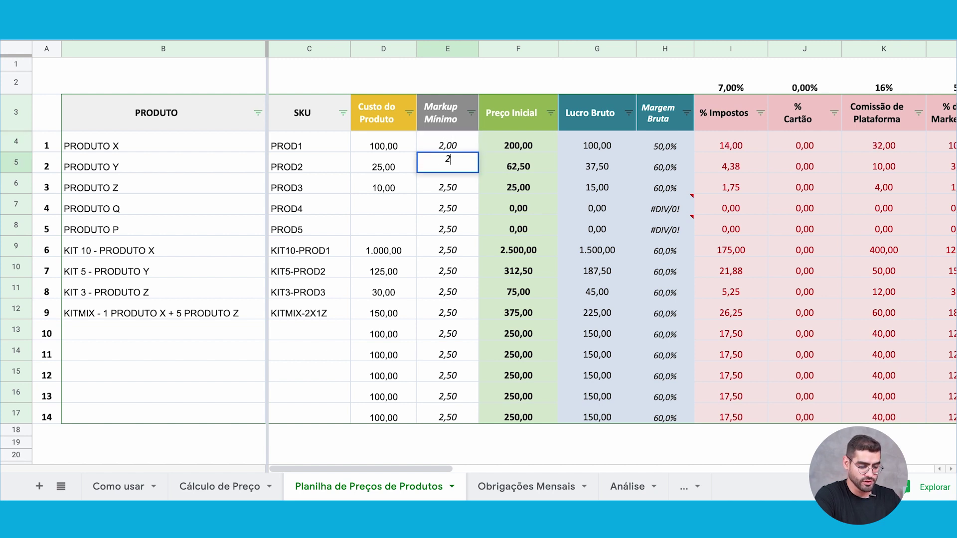
pyautogui.press('Up')
# Restore the Markup Mínimo of PRODUTO X and PRODUTO Y to 2,5.
pyautogui.write('2,5')
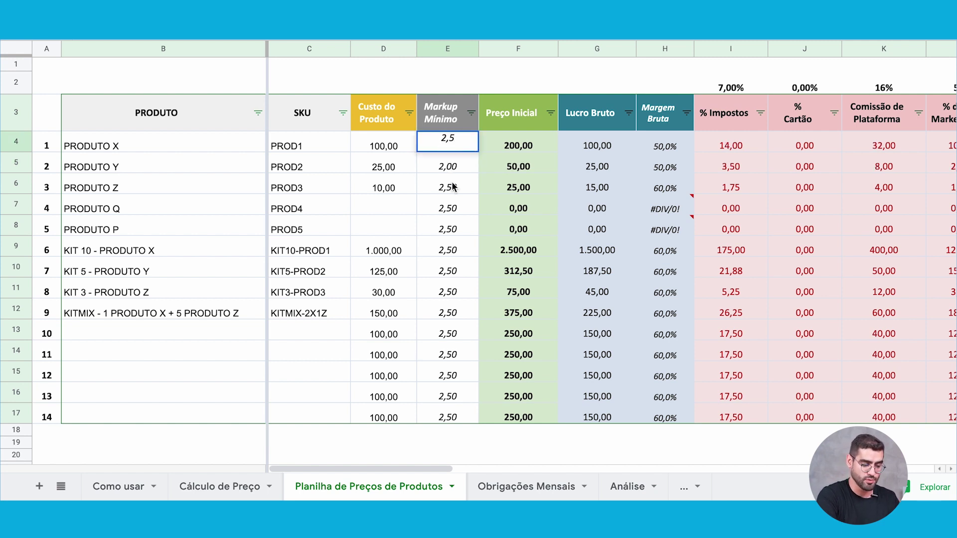
pyautogui.press('Return')
pyautogui.write('2,5')
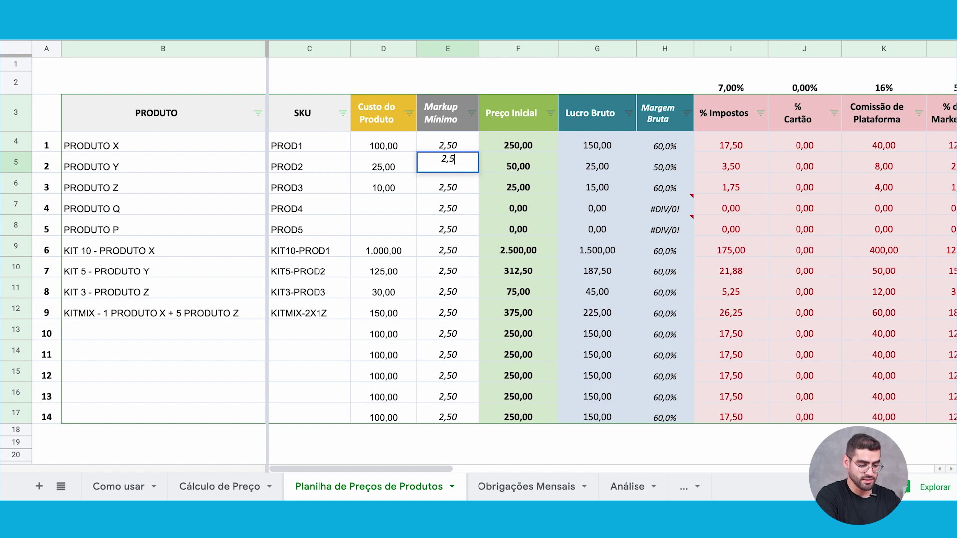
pyautogui.press('Return')
# Examine PRODUTO X's row from Custo do Produto, Markup Mínimo and Preço Inicial through the percentage deductions to Custo de Venda.
pyautogui.click(391, 146)
pyautogui.click(441, 146)
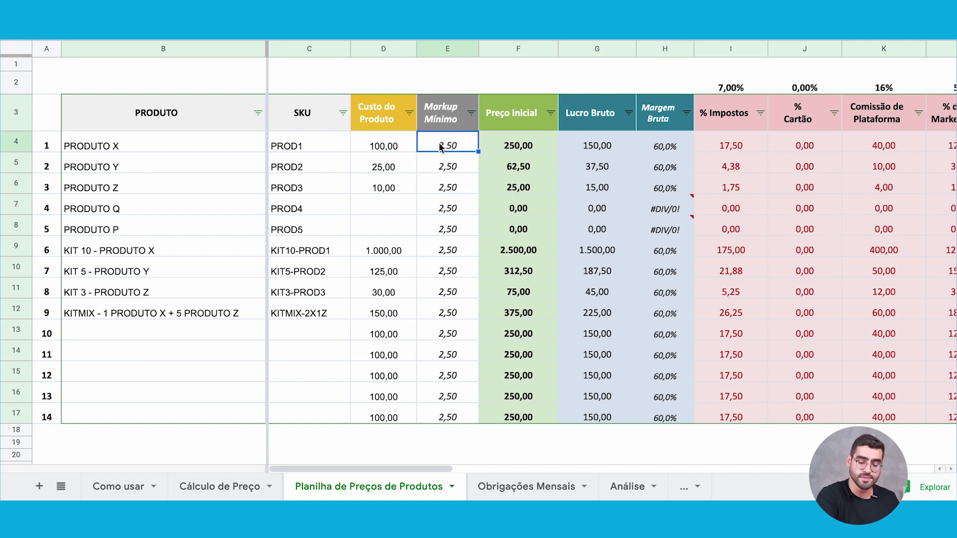
pyautogui.click(498, 149)
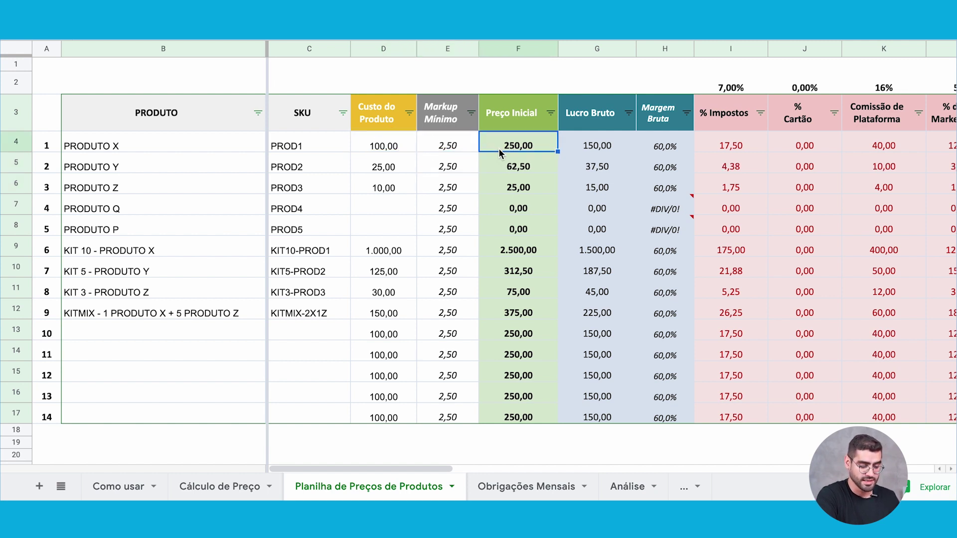
pyautogui.press('Right')
pyautogui.press('Right')
pyautogui.press('Right')
pyautogui.press('Right')
pyautogui.press('Right')
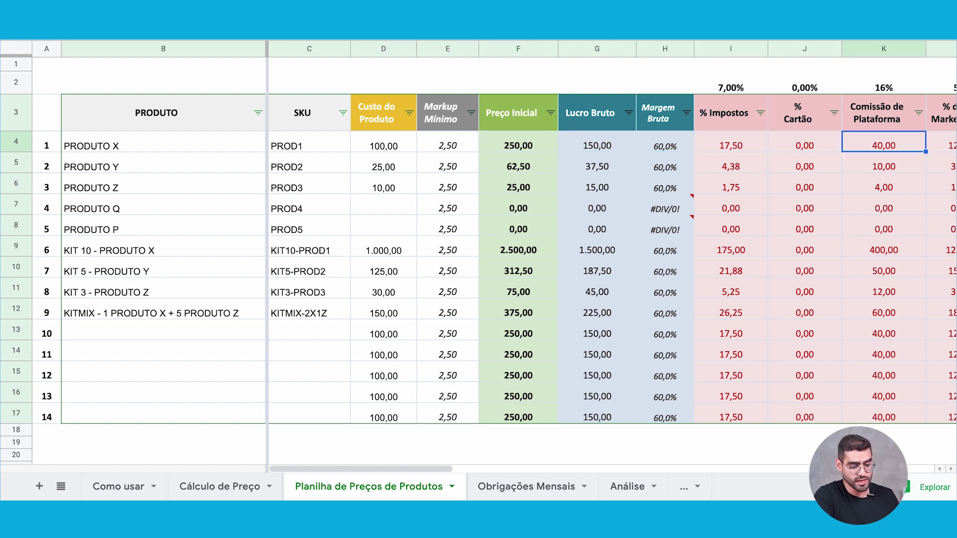
pyautogui.press('Right')
pyautogui.press('Right')
pyautogui.press('Right')
pyautogui.press('Right')
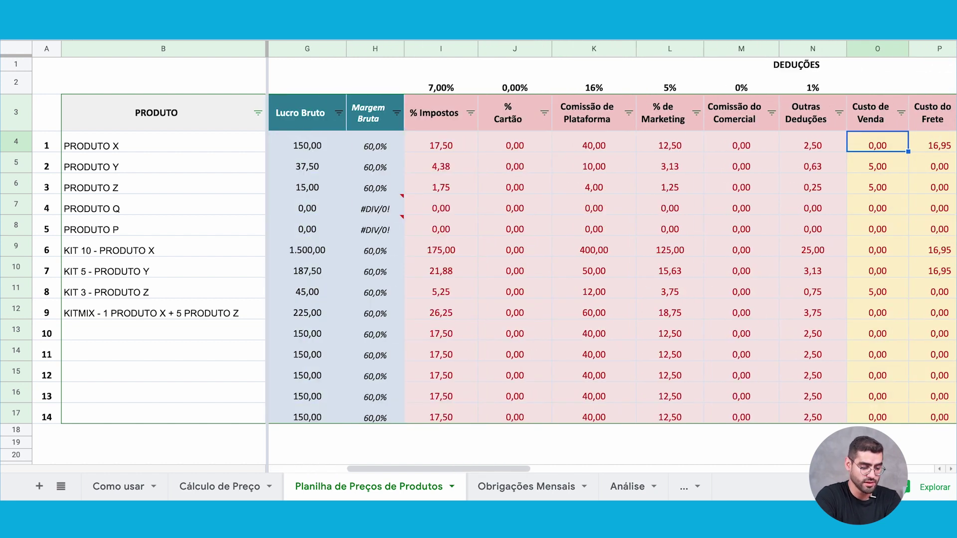
# Highlight PRODUTO X's deduction amounts and the percentage rates above them, from % Impostos to Outras Deduções.
pyautogui.moveTo(450, 155); pyautogui.dragTo(818, 150)
pyautogui.moveTo(443, 88); pyautogui.dragTo(811, 93)
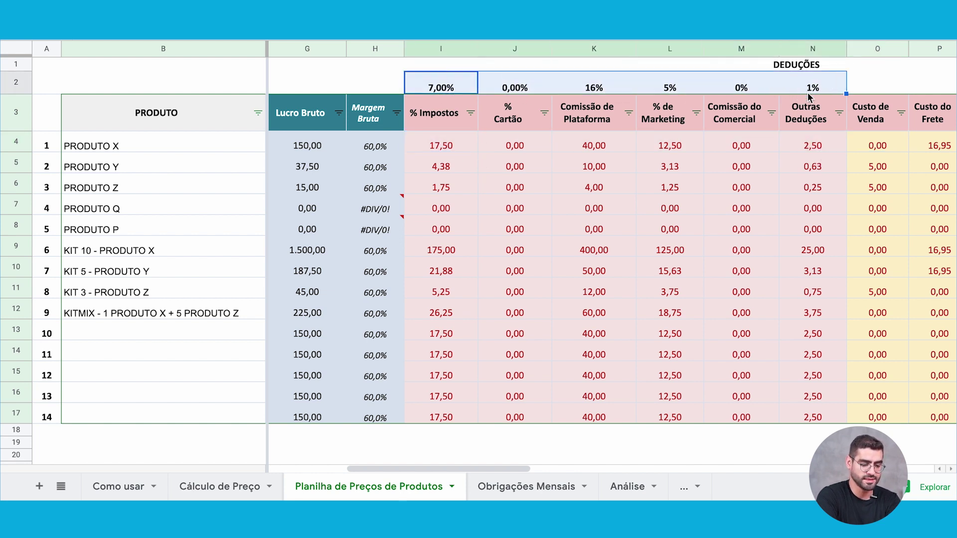
pyautogui.click(818, 159)
pyautogui.click(820, 148)
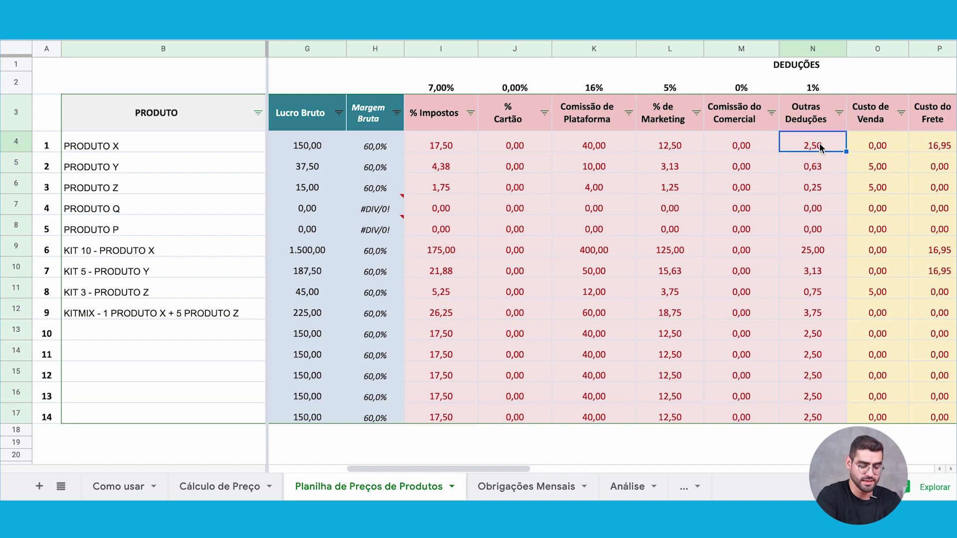
# Highlight PRODUTO X's fixed costs from Custo de Venda to Outros Insumos, including the Outros Insumos values of the products below.
pyautogui.press('Right')
pyautogui.press('Right')
pyautogui.press('Right')
pyautogui.press('Right')
pyautogui.press('Right')
pyautogui.moveTo(596, 149); pyautogui.dragTo(781, 154)
pyautogui.moveTo(784, 155); pyautogui.dragTo(776, 299)
pyautogui.click(690, 162)
pyautogui.click(671, 149)
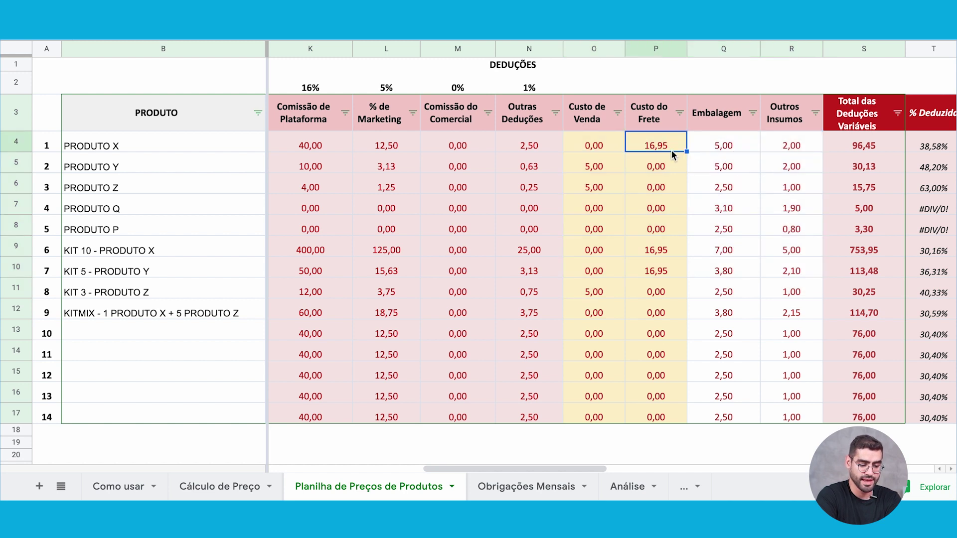
# Go through PRODUTO X's Embalagem and Outros Insumos costs, returning to its Custo de Venda.
pyautogui.press('Right')
pyautogui.press('Right')
pyautogui.press('Right')
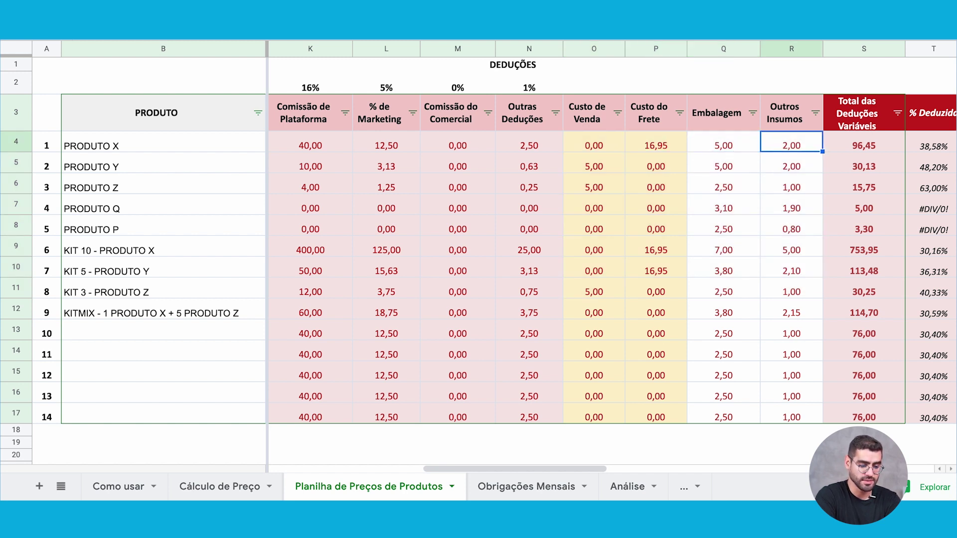
pyautogui.press('Left')
pyautogui.press('Left')
pyautogui.press('Left')
pyautogui.press('Left')
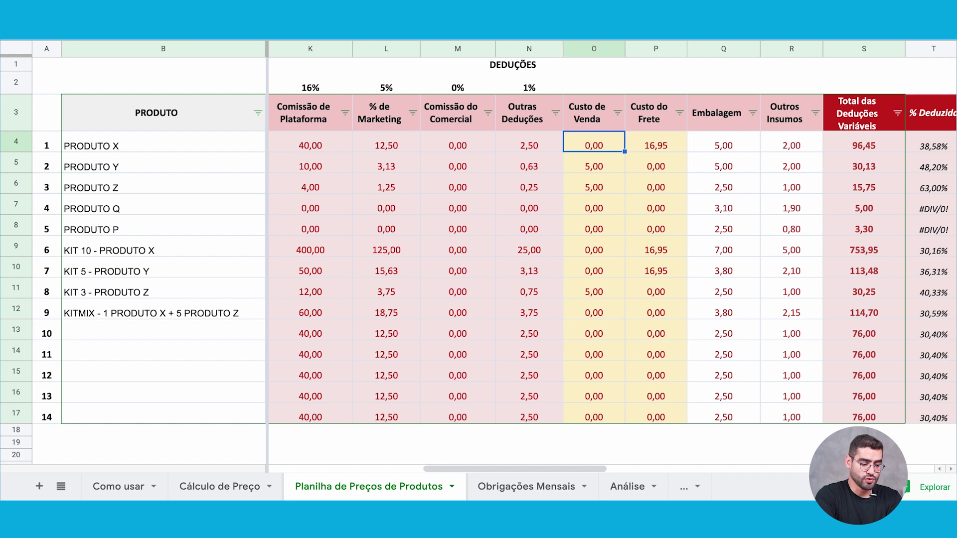
# Go through PRODUTO X's costs from Custo do Frete to Outros Insumos, and on to its Total das Deduções Variáveis and Contribuição.
pyautogui.press('Right')
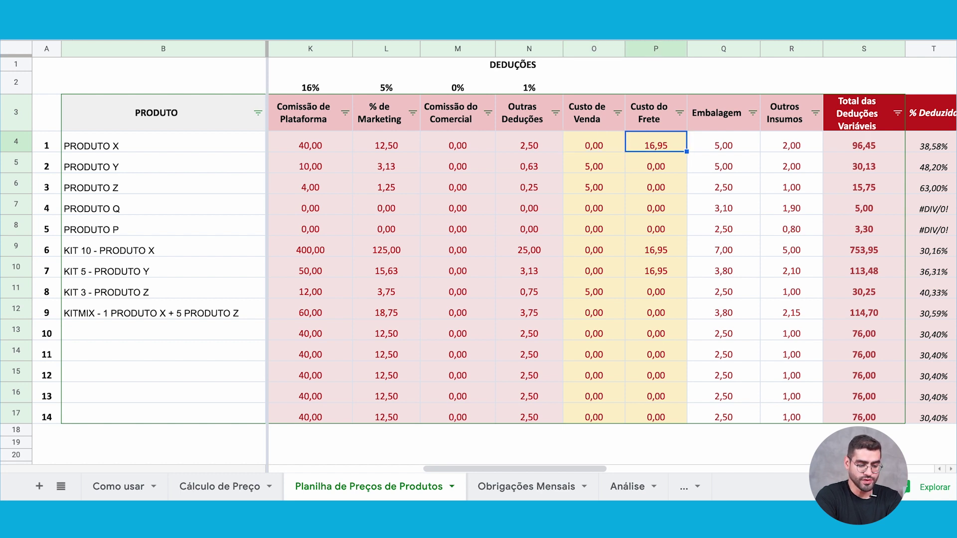
pyautogui.press('Right')
pyautogui.press('Right')
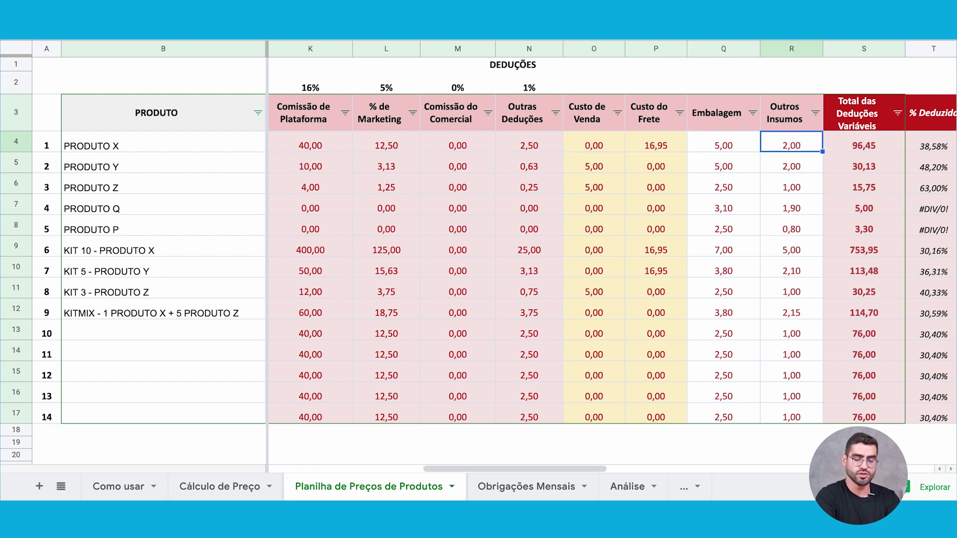
pyautogui.press('Right')
pyautogui.press('Right')
pyautogui.press('Right')
pyautogui.press('Right')
pyautogui.press('Right')
pyautogui.press('Left')
pyautogui.press('Left')
pyautogui.press('Left')
pyautogui.press('Left')
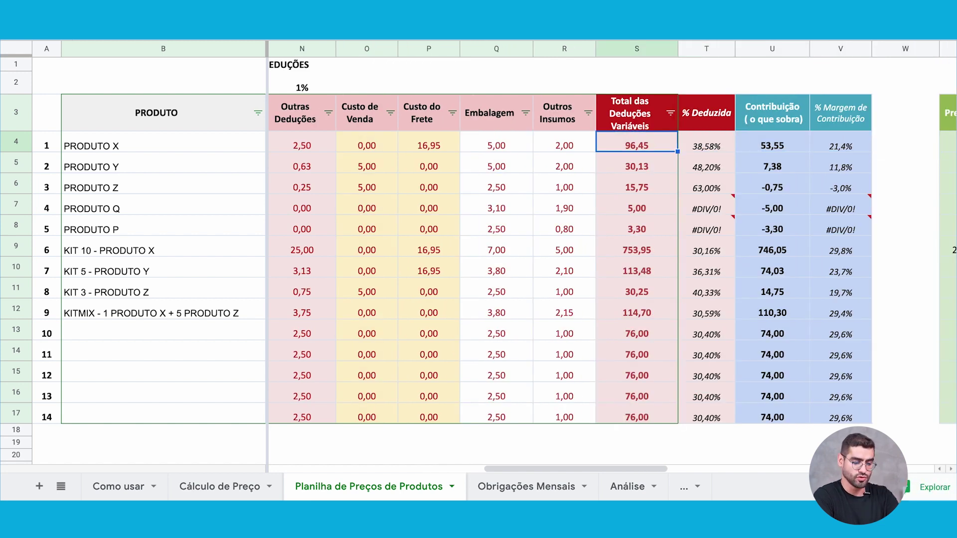
pyautogui.press('Right')
pyautogui.press('Right')
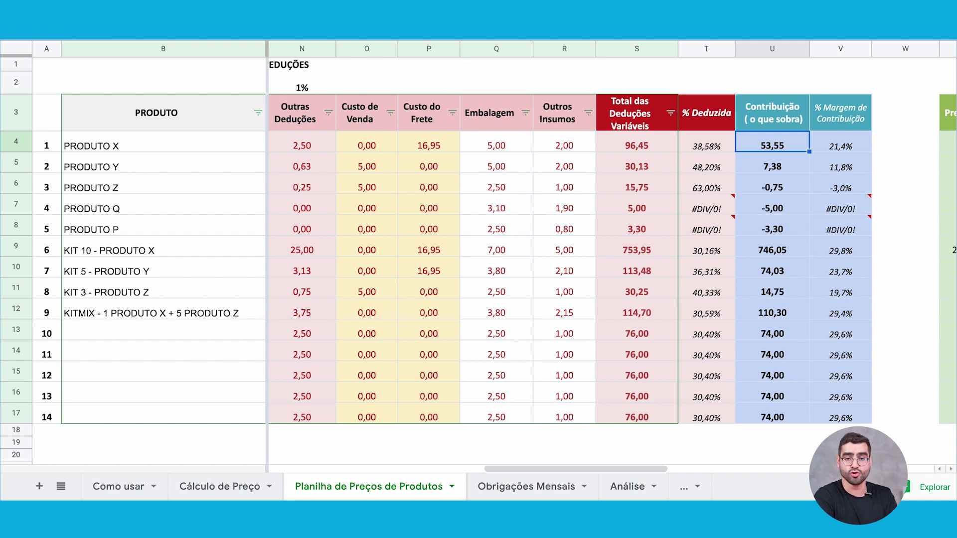
# Review PRODUTO X in the Análise Sintética table, from Preço Inicial through Total das Deduções Variáveis and Custo do Produto to Margem.
pyautogui.press('Right')
pyautogui.press('Right')
pyautogui.press('Right')
pyautogui.press('Right')
pyautogui.press('Right')
pyautogui.press('Right')
pyautogui.press('Right')
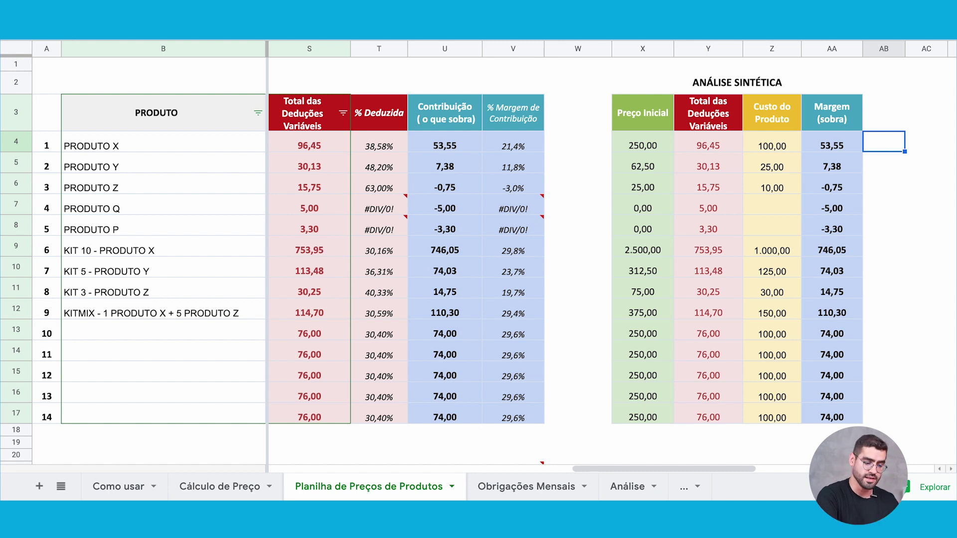
pyautogui.click(636, 145)
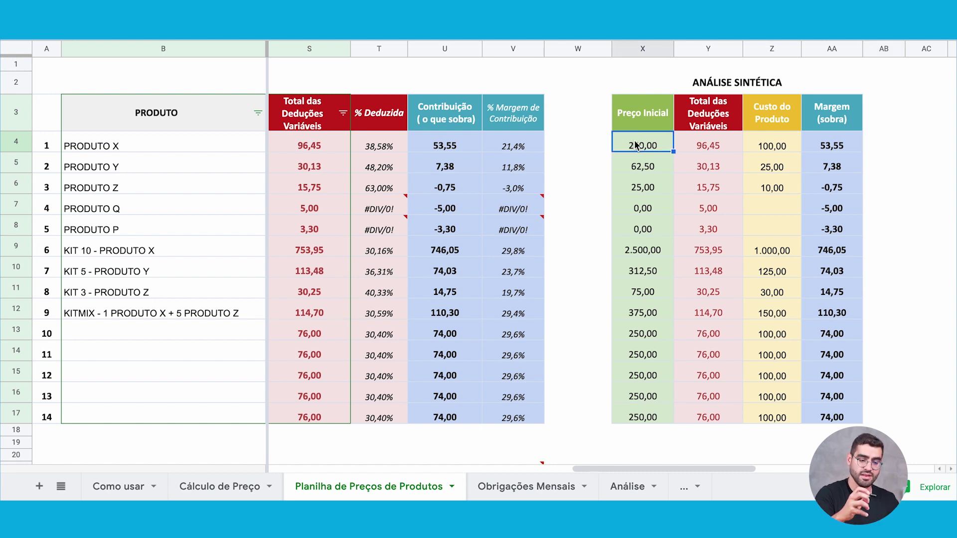
pyautogui.press('Right')
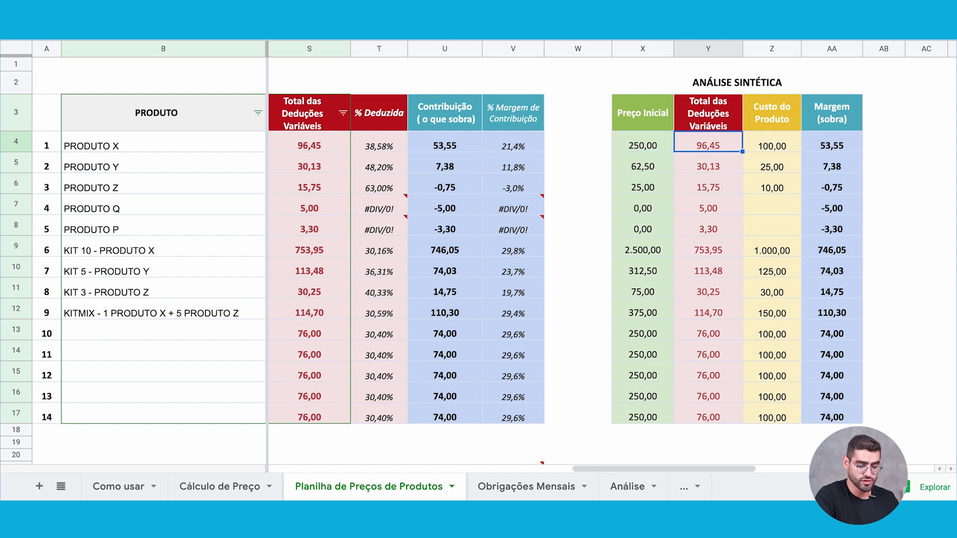
pyautogui.press('Left')
pyautogui.press('Right')
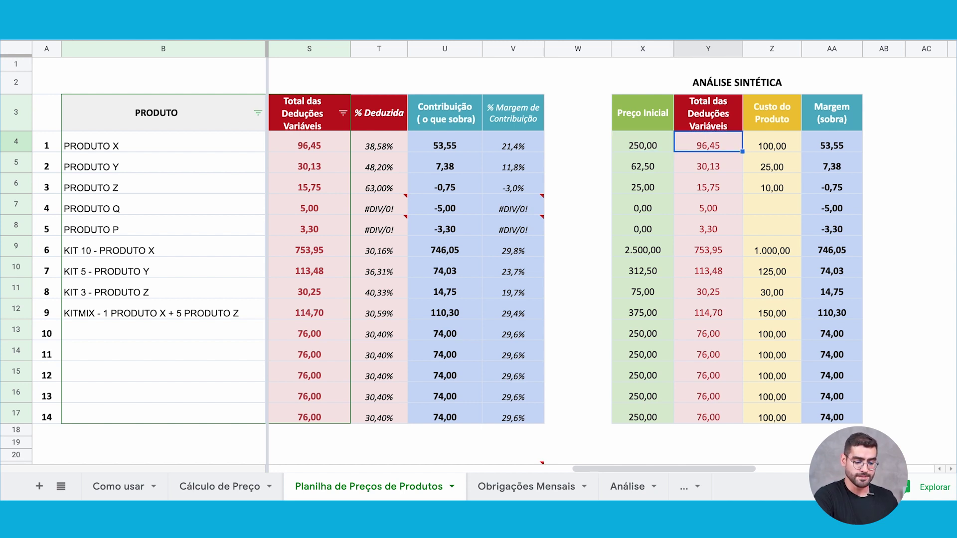
pyautogui.press('Right')
pyautogui.press('Right')
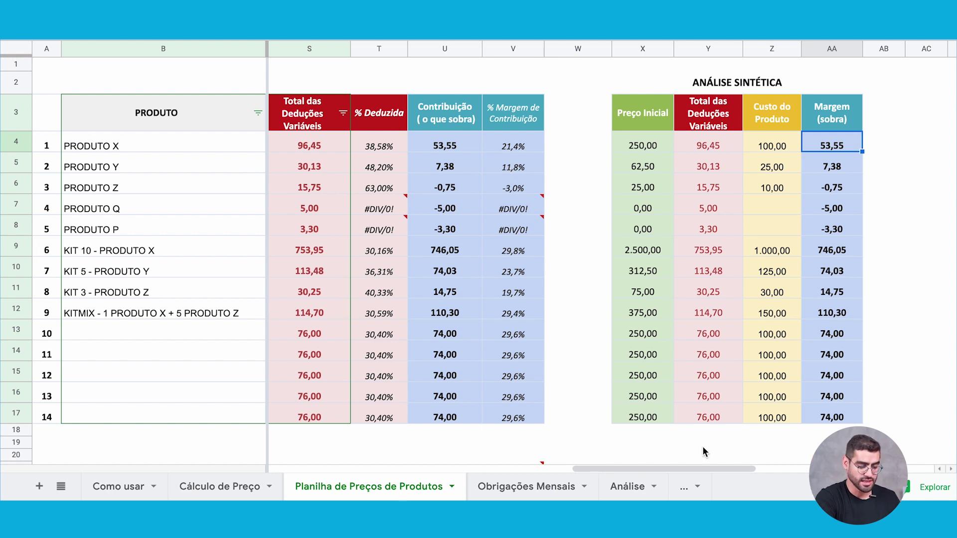
# Examine PRODUTO Z's Custo do Produto, Markup Mínimo and Preço Inicial.
pyautogui.moveTo(701, 469); pyautogui.dragTo(396, 468)
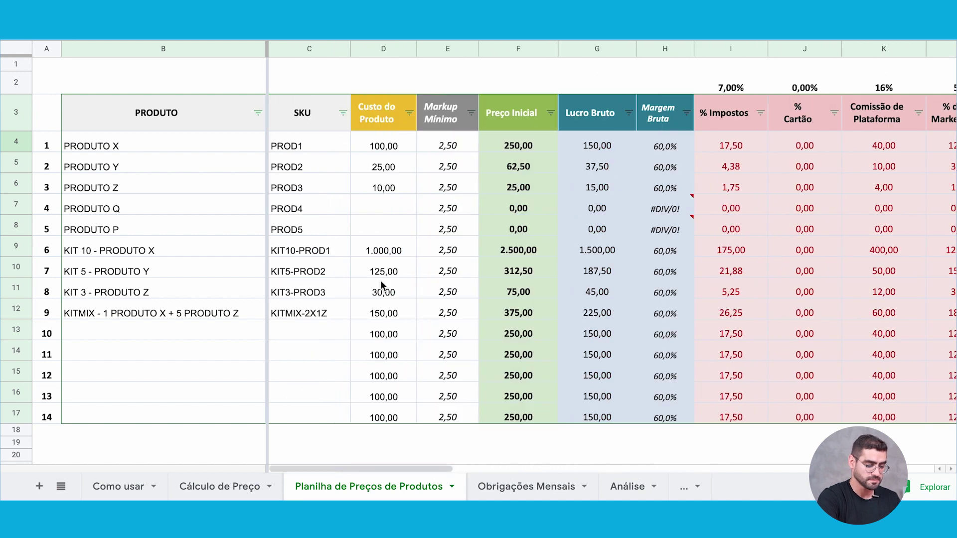
pyautogui.click(378, 191)
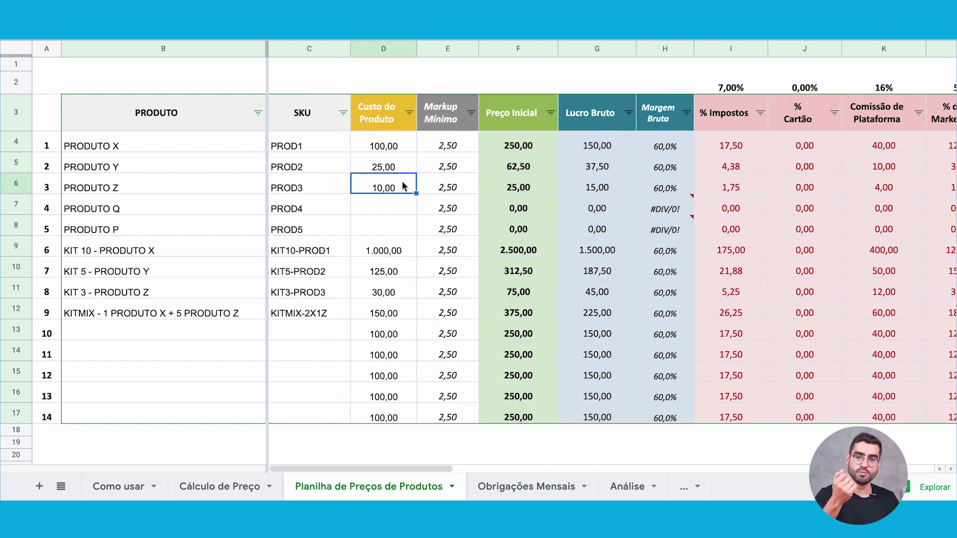
pyautogui.press('Left')
pyautogui.press('Right')
pyautogui.press('Right')
pyautogui.press('Left')
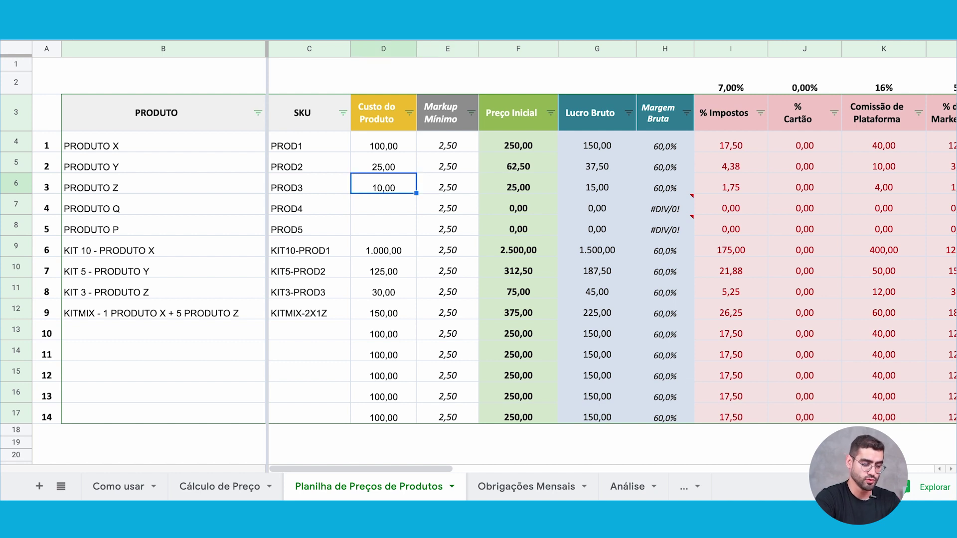
pyautogui.press('Right')
pyautogui.press('Right')
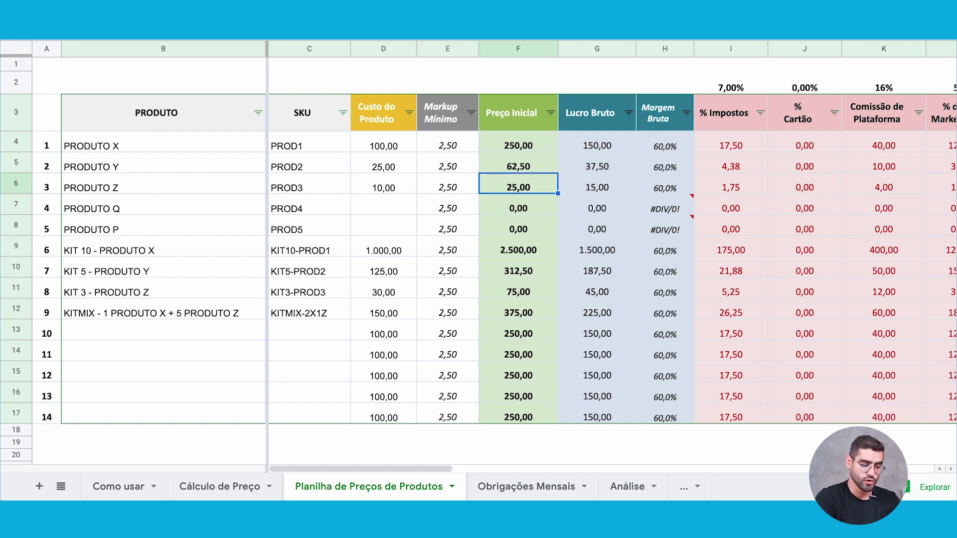
pyautogui.press('Left')
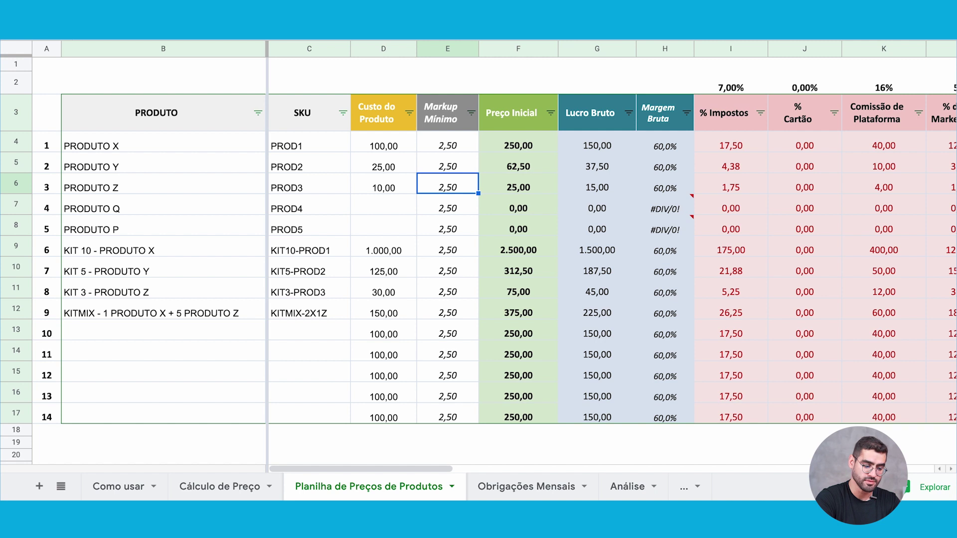
pyautogui.press('Right')
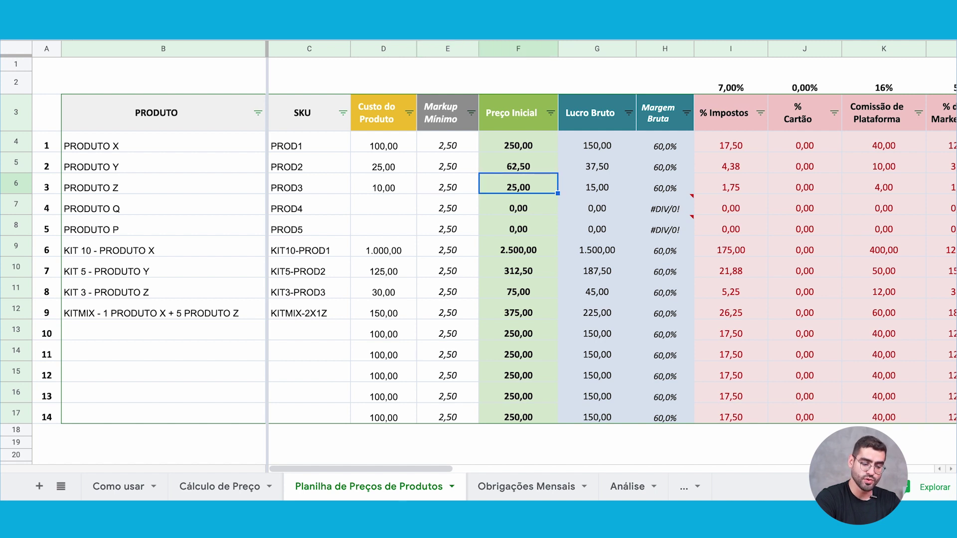
# Examine PRODUTO Z's Lucro Bruto and Margem Bruta.
pyautogui.press('Right')
pyautogui.press('Right')
pyautogui.press('Right')
pyautogui.press('Left')
pyautogui.press('Left')
pyautogui.press('Right')
pyautogui.press('Right')
pyautogui.press('Left')
pyautogui.press('Left')
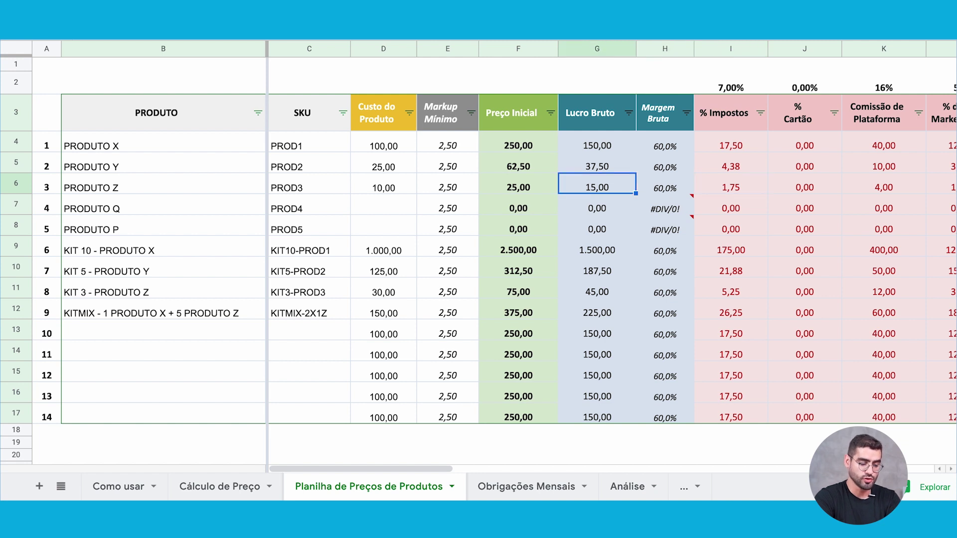
pyautogui.press('Right')
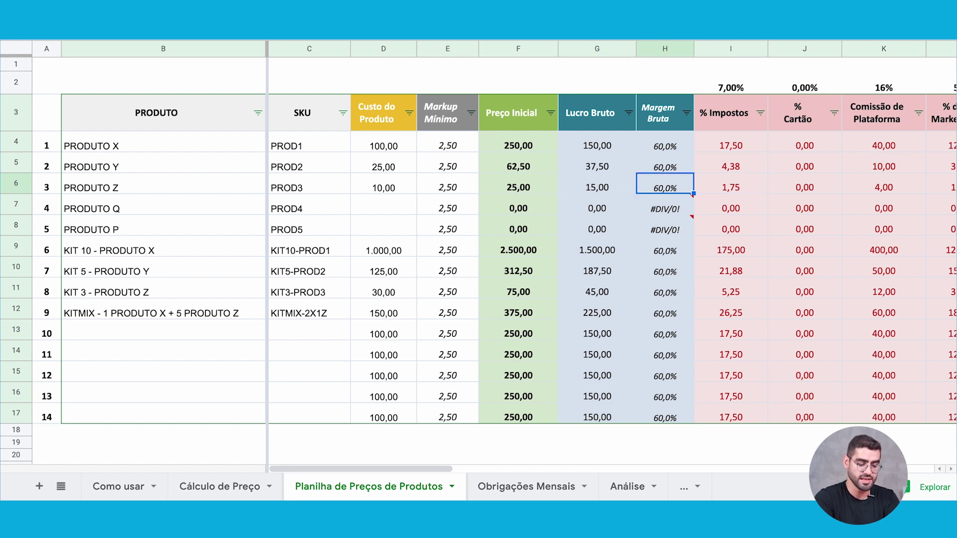
# Go through PRODUTO Z's percentage-based deductions, from % Impostos to Outras Deduções.
pyautogui.press('Right')
pyautogui.press('Right')
pyautogui.press('Left')
pyautogui.press('Right')
pyautogui.press('Right')
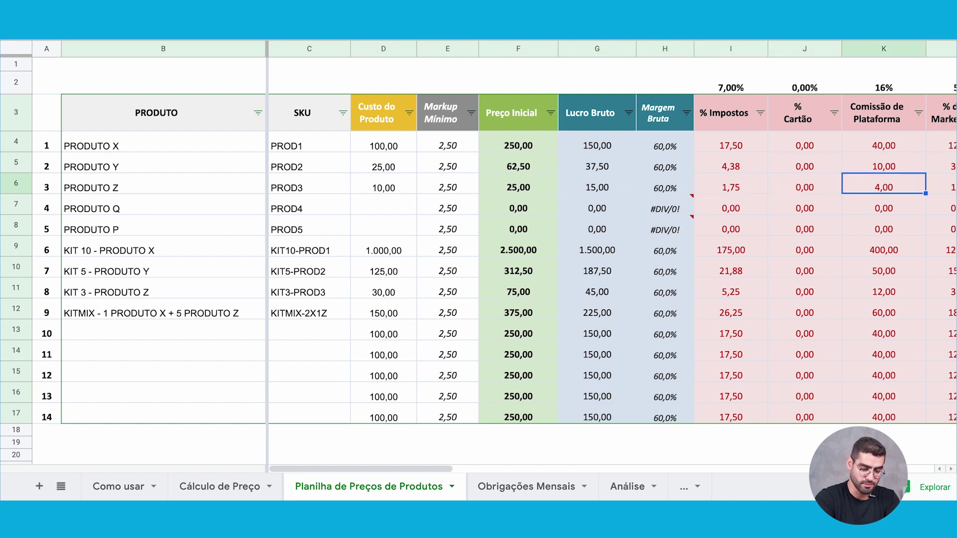
pyautogui.press('Right')
pyautogui.press('Right')
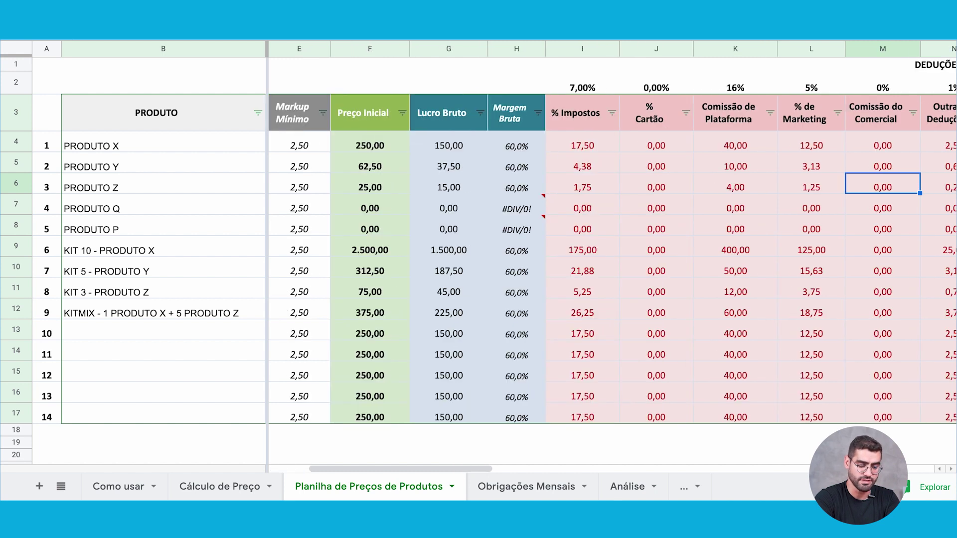
pyautogui.press('Right')
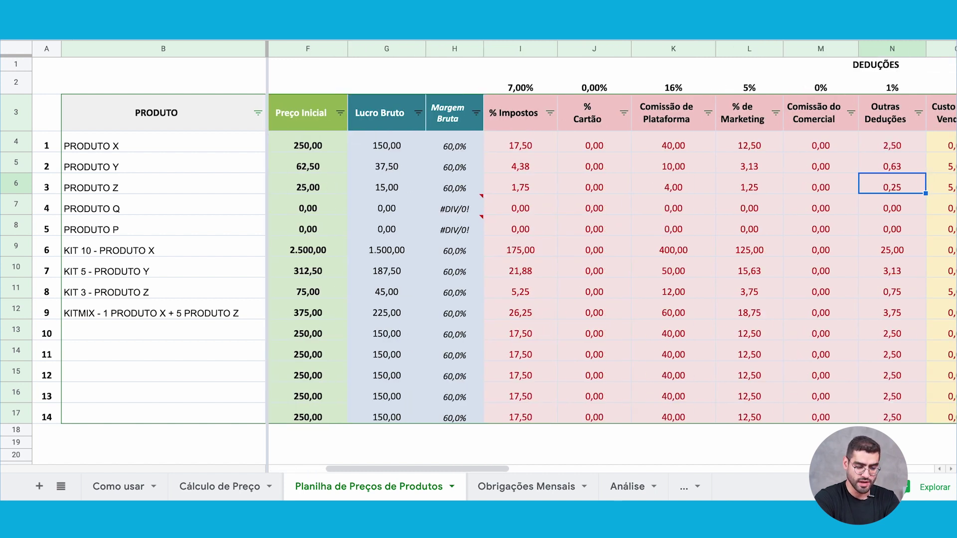
pyautogui.press('Left')
pyautogui.press('Left')
pyautogui.press('Left')
pyautogui.press('Right')
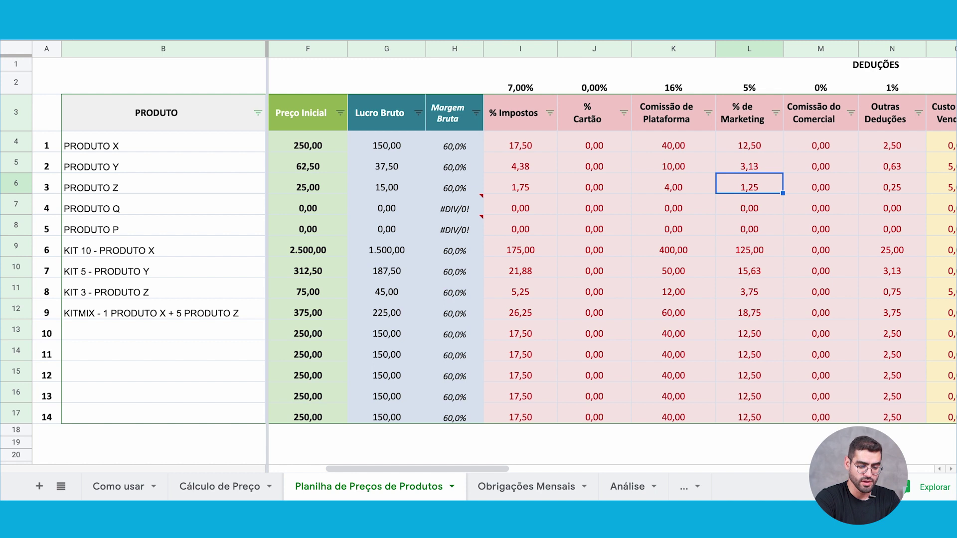
pyautogui.press('Right')
pyautogui.press('Right')
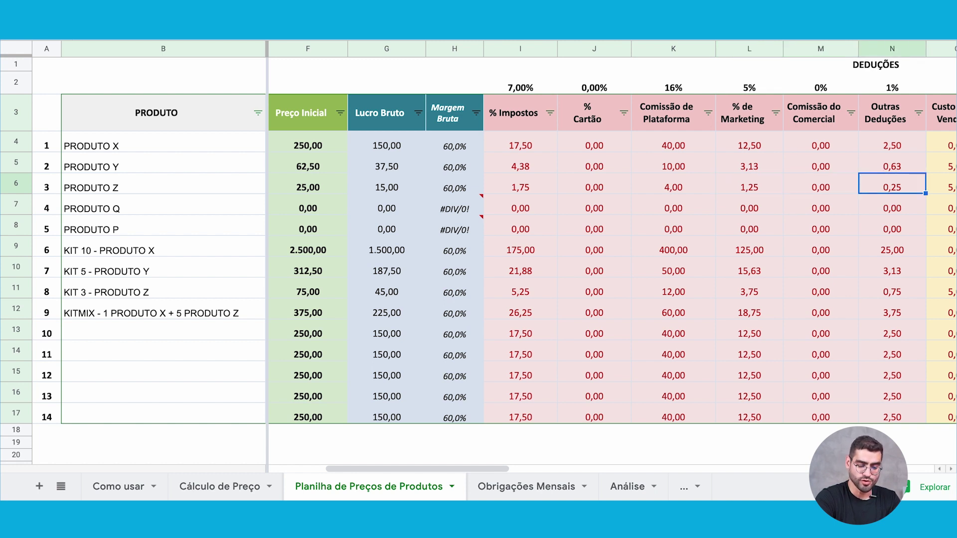
# Go through PRODUTO Z's fixed costs, from Custo de Venda and Custo do Frete to Embalagem and Outros Insumos.
pyautogui.press('Right')
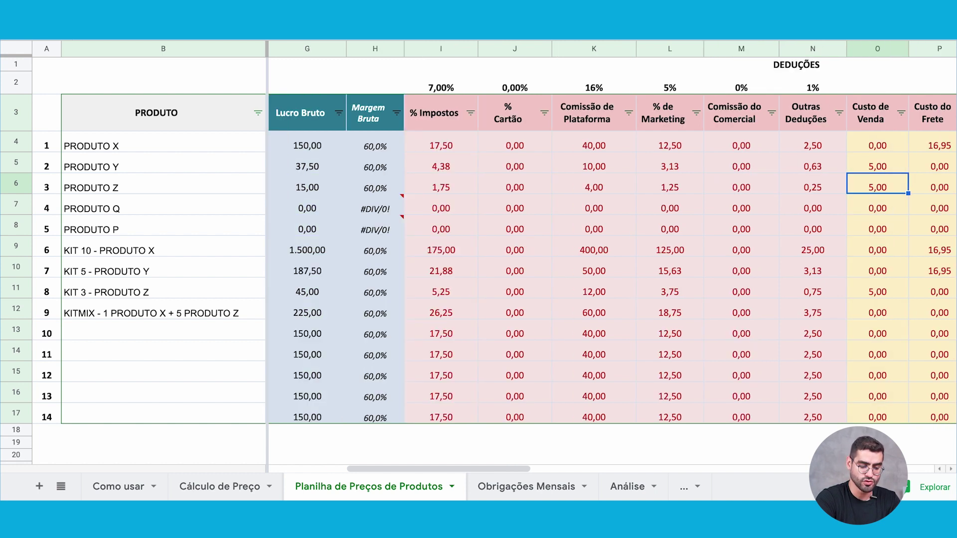
pyautogui.press('Right')
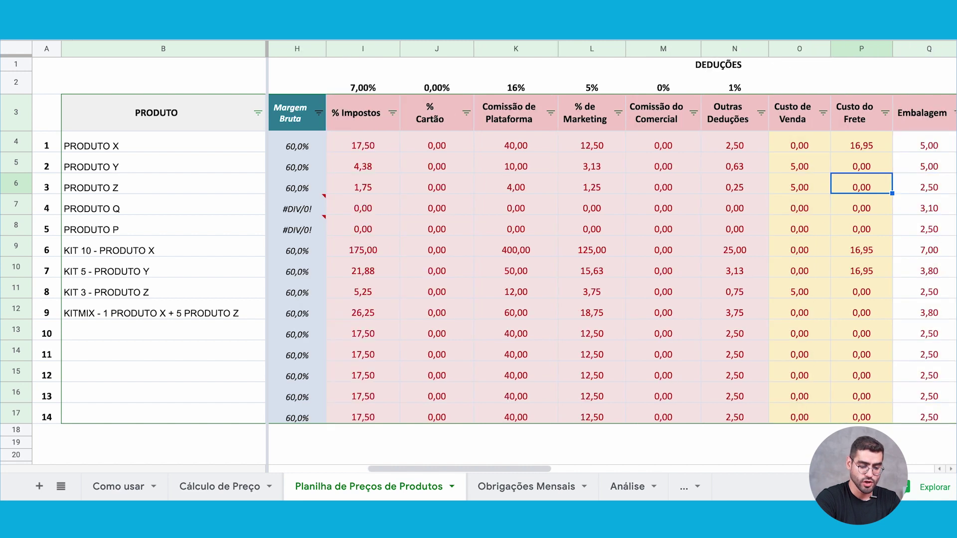
pyautogui.press('Left')
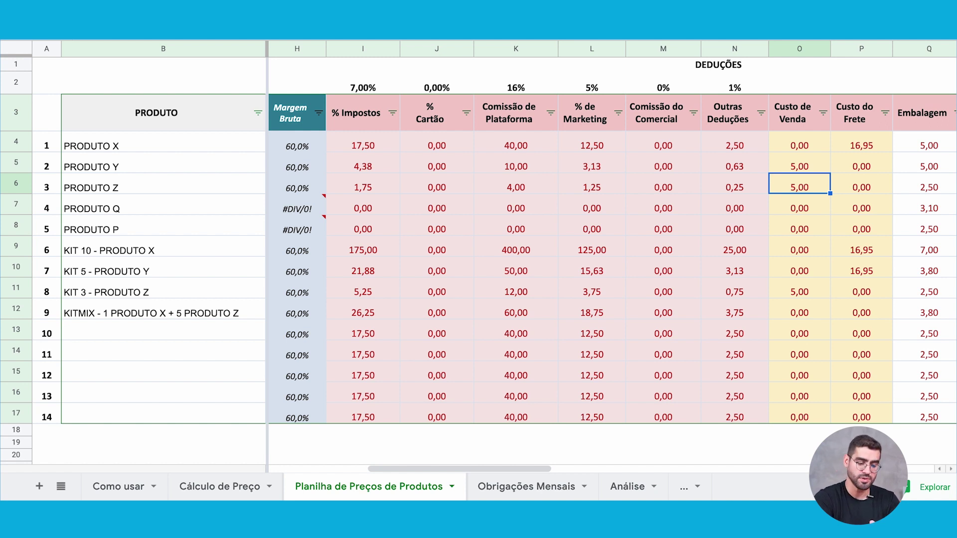
pyautogui.press('Right')
pyautogui.press('Right')
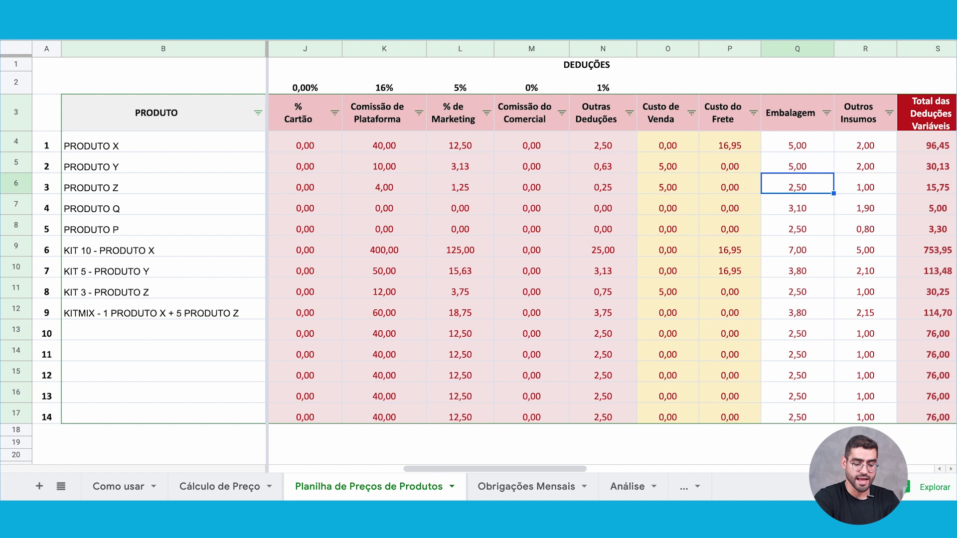
pyautogui.press('Right')
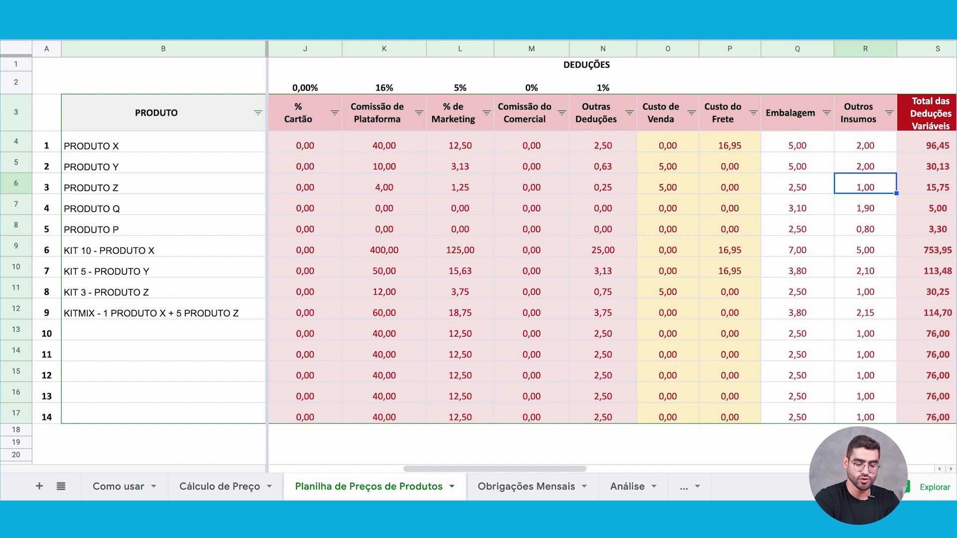
# Review PRODUTO Z's Margem and Total das Deduções Variáveis in the Análise Sintética table.
pyautogui.press('Right')
pyautogui.press('Right')
pyautogui.press('Right')
pyautogui.press('Right')
pyautogui.press('Right')
pyautogui.press('Right')
pyautogui.press('Right')
pyautogui.press('Right')
pyautogui.press('Right')
pyautogui.press('Right')
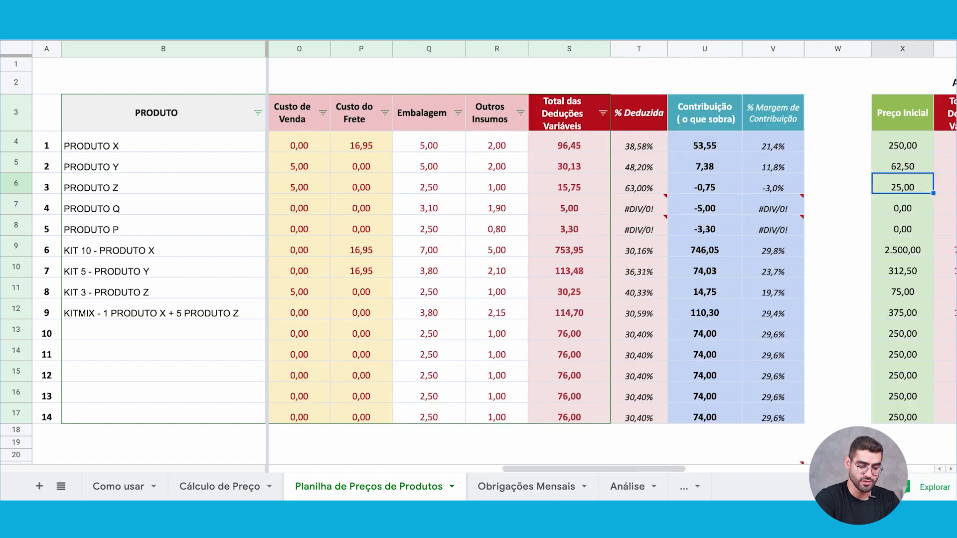
pyautogui.press('Left')
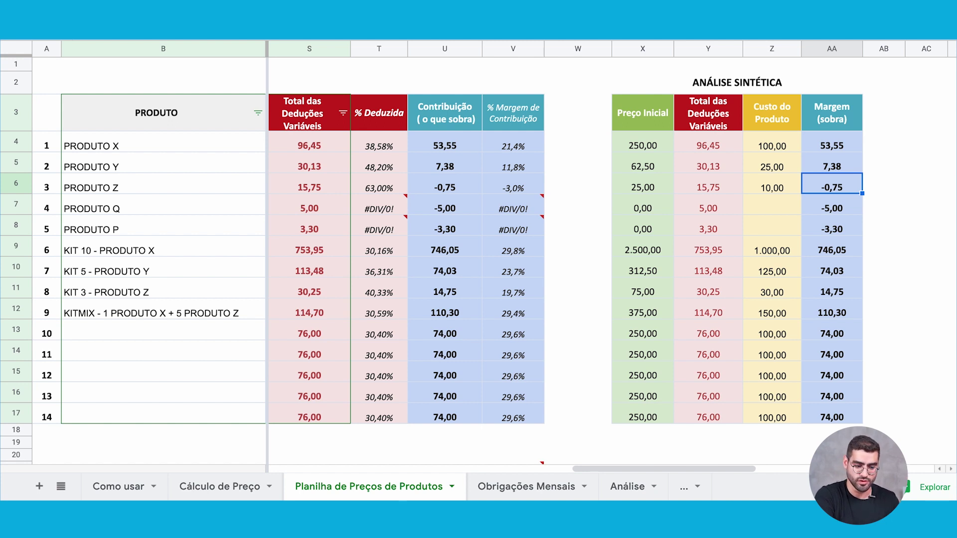
pyautogui.press('Left')
pyautogui.press('Left')
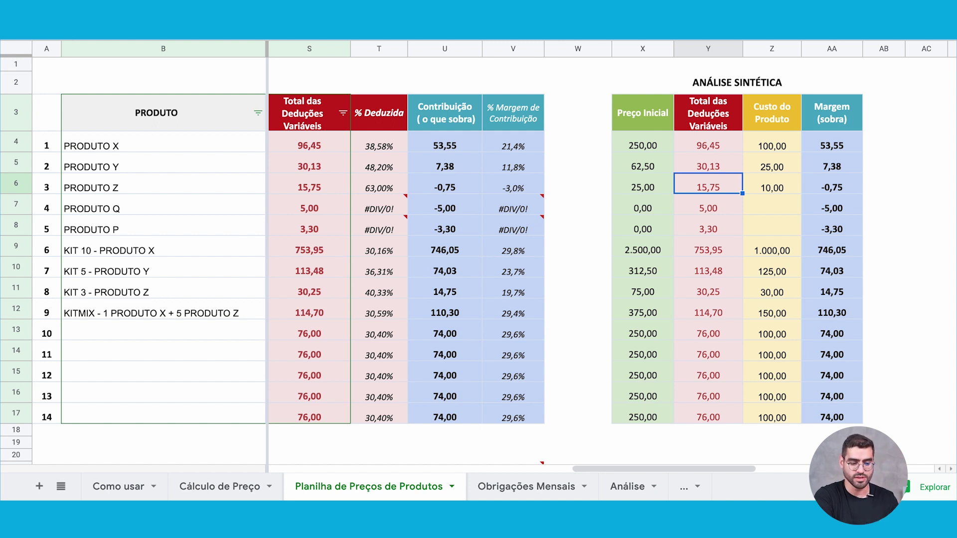
# Set PRODUTO Z's Markup Mínimo to 3.
pyautogui.press('Left')
pyautogui.press('Left')
pyautogui.press('Left')
pyautogui.press('Left')
pyautogui.press('Left')
pyautogui.press('Left')
pyautogui.press('Left')
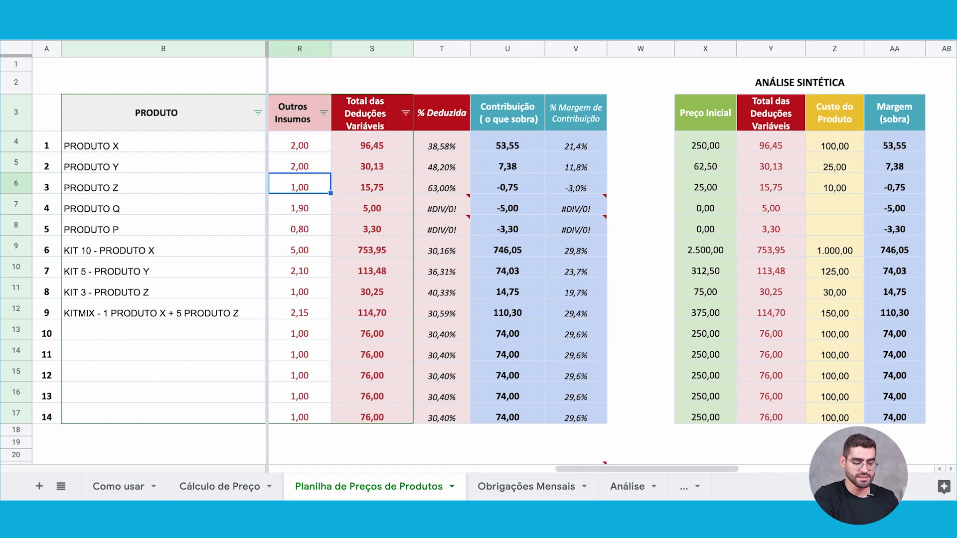
pyautogui.press('Left')
pyautogui.press('Left')
pyautogui.press('Left')
pyautogui.press('Left')
pyautogui.press('Left')
pyautogui.press('Left')
pyautogui.press('Left')
pyautogui.press('Left')
pyautogui.press('Left')
pyautogui.press('Left')
pyautogui.press('Left')
pyautogui.press('Left')
pyautogui.press('Left')
pyautogui.press('Left')
pyautogui.press('Left')
pyautogui.press('Left')
pyautogui.press('Right')
pyautogui.press('Right')
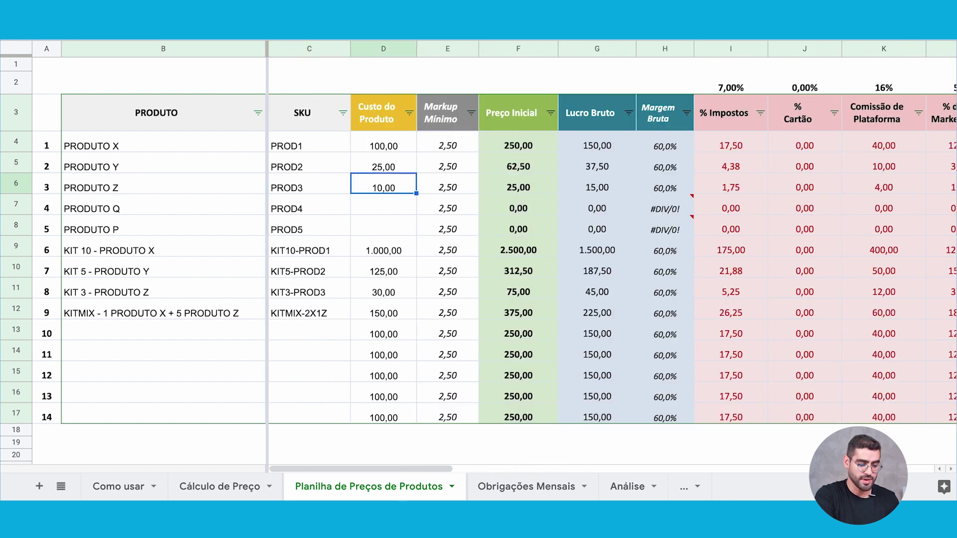
pyautogui.press('Right')
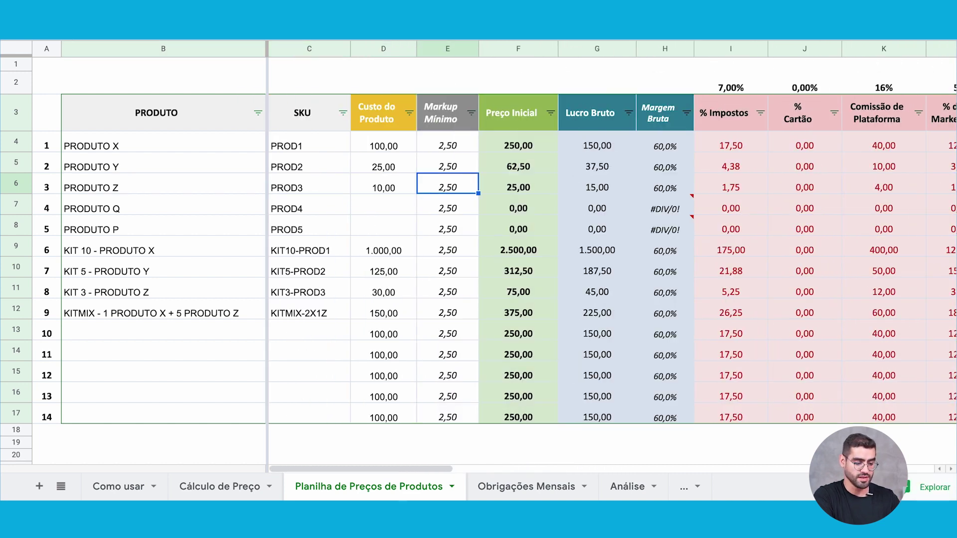
pyautogui.write('3')
pyautogui.press('Right')
# Check PRODUTO Z's recalculated row as far as its Margem in the Análise Sintética table.
pyautogui.press('Right')
pyautogui.press('Right')
pyautogui.press('Right')
pyautogui.press('Right')
pyautogui.press('Right')
pyautogui.press('Right')
pyautogui.press('Right')
pyautogui.press('Right')
pyautogui.press('Right')
pyautogui.press('Right')
pyautogui.press('Right')
pyautogui.press('Right')
pyautogui.press('Right')
pyautogui.press('Right')
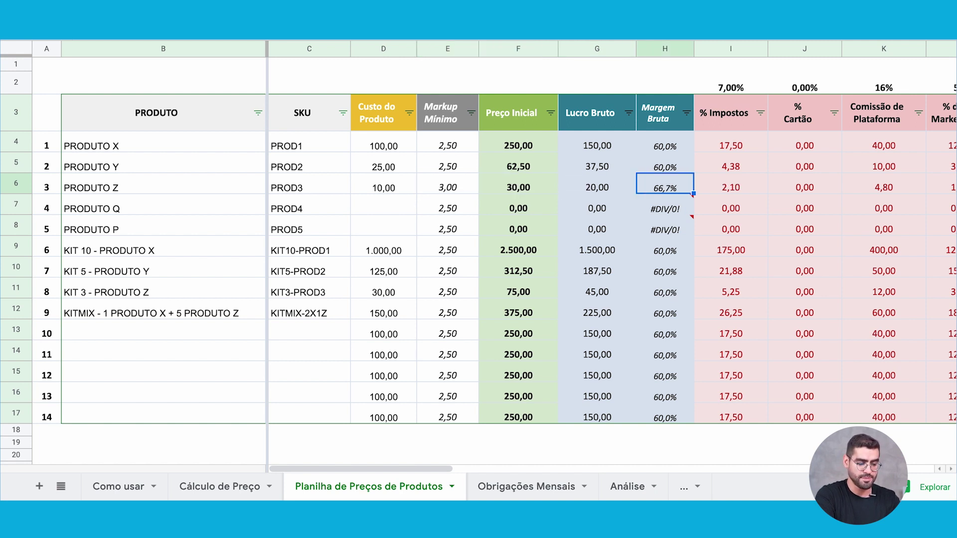
pyautogui.press('Right')
pyautogui.press('Right')
pyautogui.press('Right')
pyautogui.press('Right')
pyautogui.press('Right')
pyautogui.press('Right')
pyautogui.press('Right')
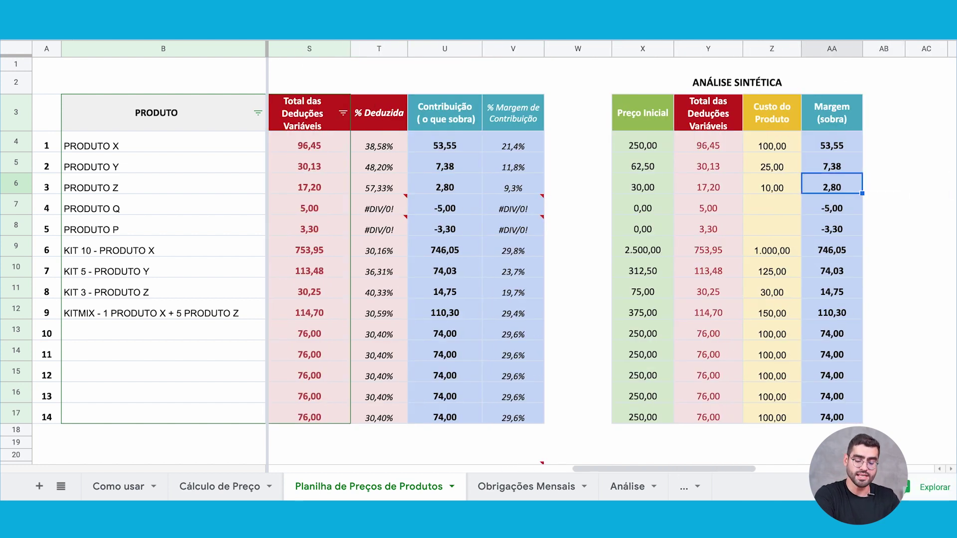
# Review PRODUTO Z's Margem in the Análise Sintética table and its Contribuição value.
pyautogui.press('Left')
pyautogui.press('Right')
pyautogui.press('Right')
pyautogui.press('Left')
pyautogui.press('Left')
pyautogui.press('Right')
pyautogui.press('Left')
pyautogui.press('Left')
pyautogui.press('Left')
pyautogui.press('Left')
pyautogui.press('Left')
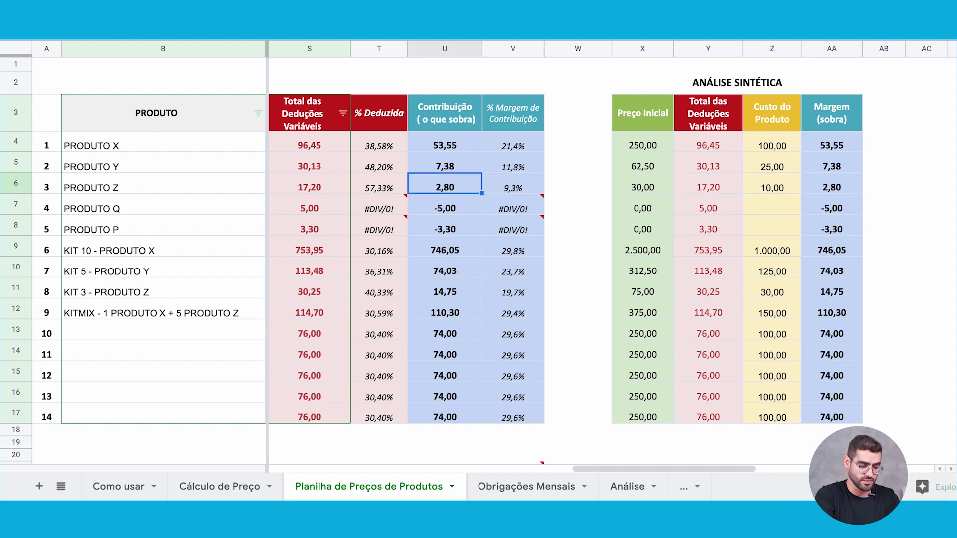
# Trace PRODUTO Z's row back through its deductions and Preço Inicial to Custo do Produto.
pyautogui.press('Left')
pyautogui.press('Left')
pyautogui.press('Left')
pyautogui.press('Left')
pyautogui.press('Left')
pyautogui.press('Left')
pyautogui.press('Left')
pyautogui.press('Left')
pyautogui.press('Left')
pyautogui.press('Left')
pyautogui.press('Left')
pyautogui.press('Left')
pyautogui.press('Left')
pyautogui.press('Left')
pyautogui.press('Left')
pyautogui.press('Left')
pyautogui.press('Left')
pyautogui.press('Left')
pyautogui.press('Left')
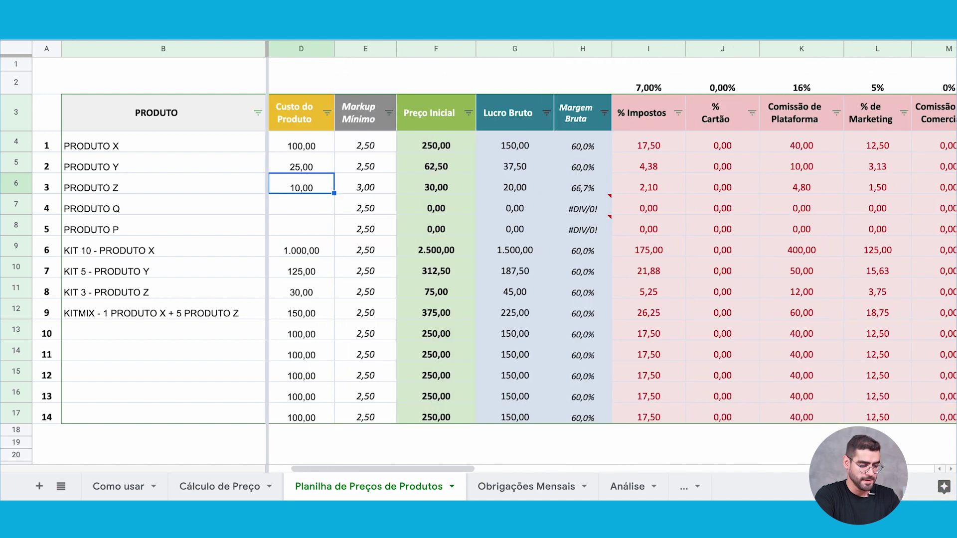
# Compare KIT 3 - PRODUTO Z's Custo do Produto and Markup Mínimo with those of the single PRODUTO Z.
pyautogui.press('Right')
pyautogui.press('Down')
pyautogui.press('Down')
pyautogui.press('Down')
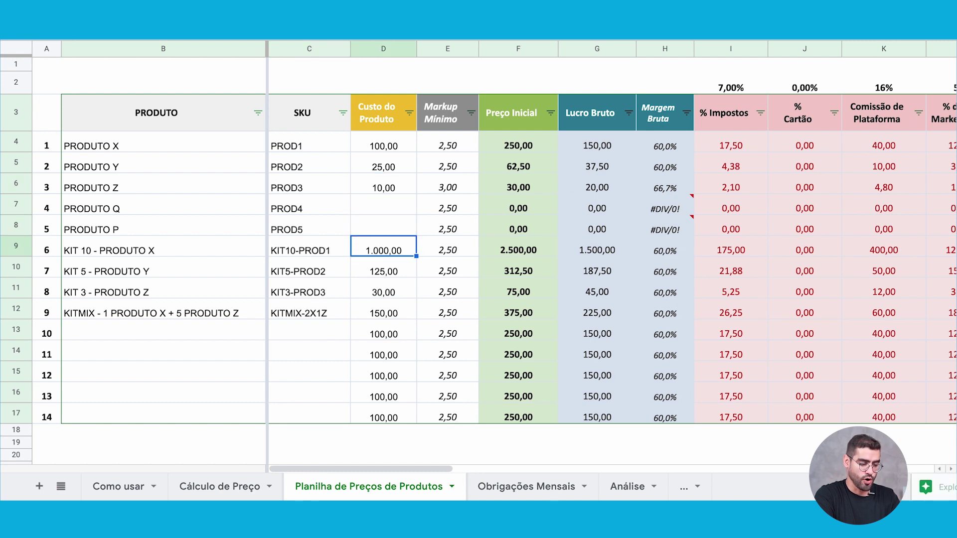
pyautogui.press('Up')
pyautogui.press('Up')
pyautogui.press('Up')
pyautogui.press('Down')
pyautogui.press('Down')
pyautogui.press('Down')
pyautogui.press('Down')
pyautogui.press('Down')
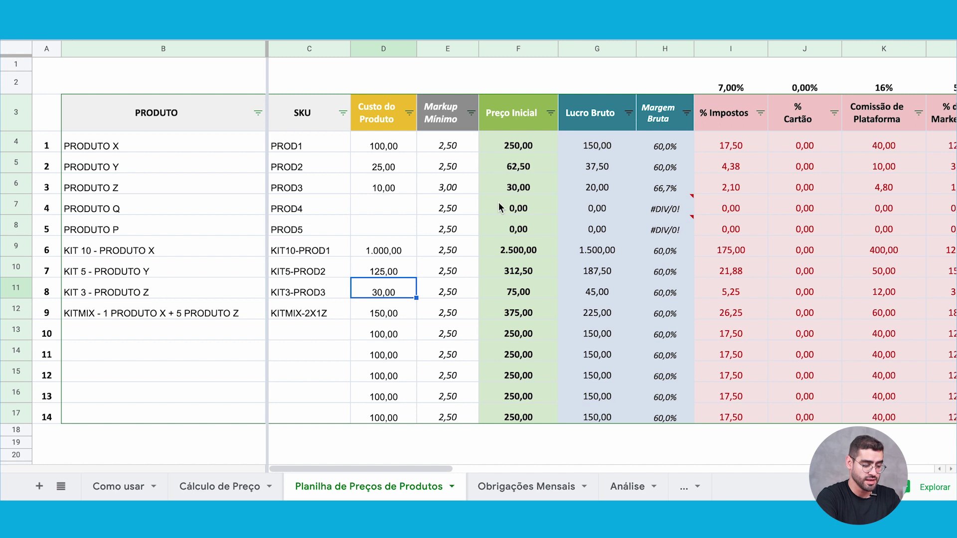
pyautogui.click(98, 292)
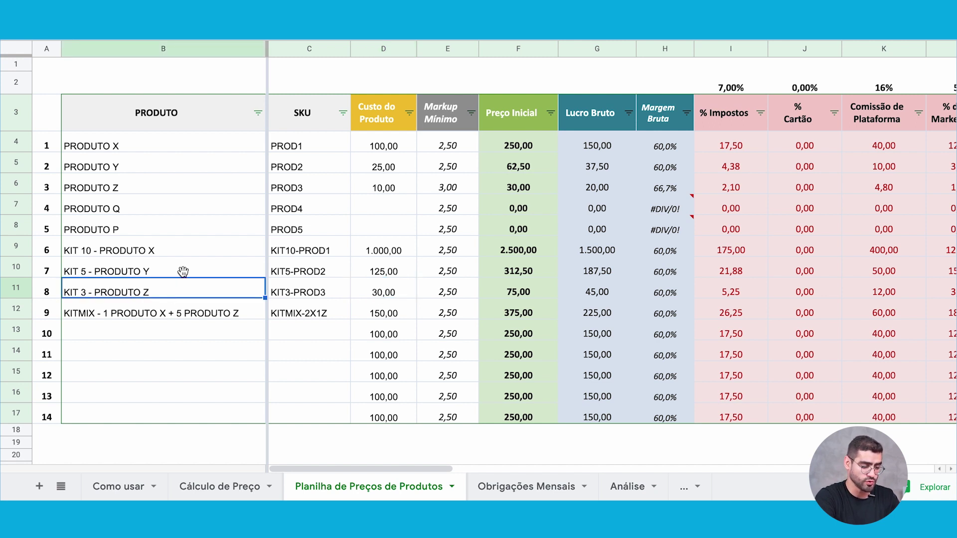
pyautogui.click(388, 188)
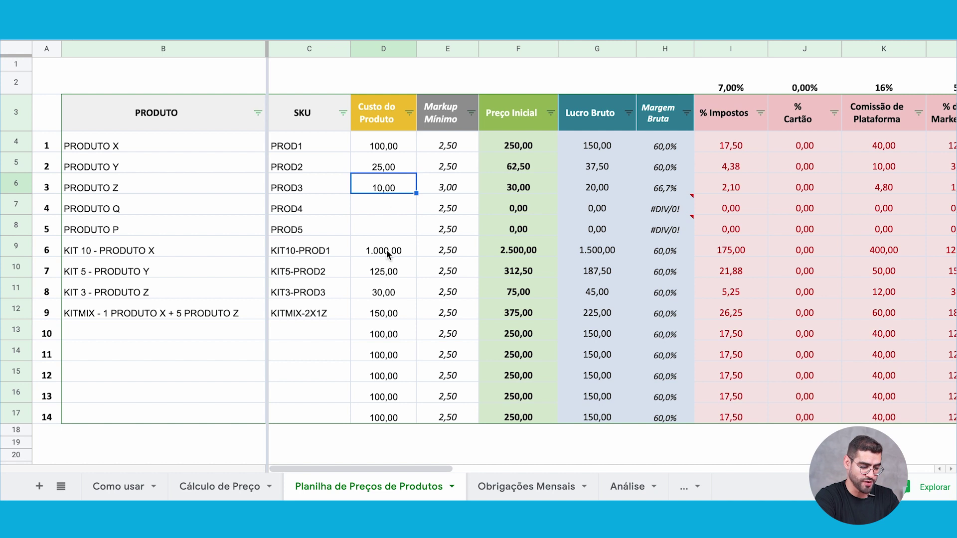
pyautogui.click(379, 294)
pyautogui.click(447, 301)
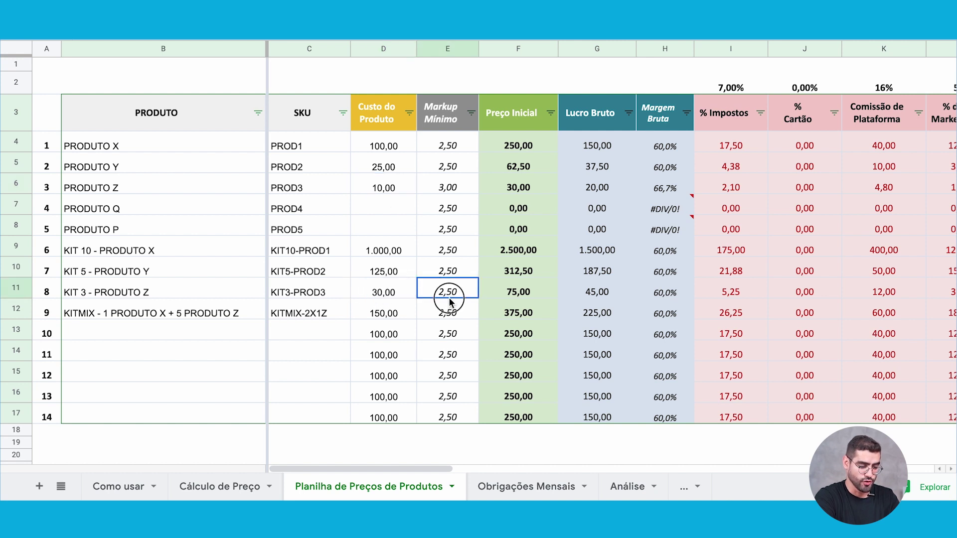
# Set PRODUTO Z's Markup Mínimo to 2,5.
pyautogui.click(460, 190)
pyautogui.write('2,5')
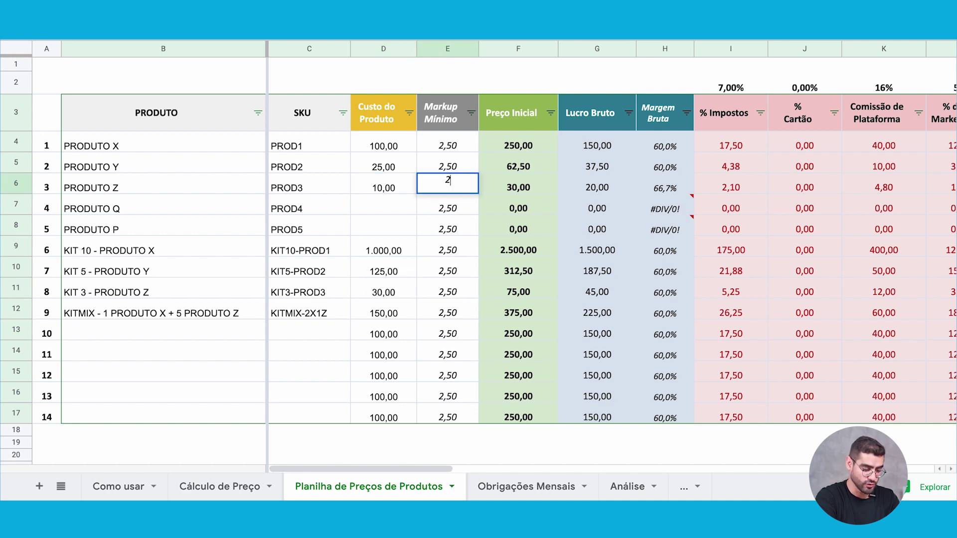
pyautogui.click(457, 272)
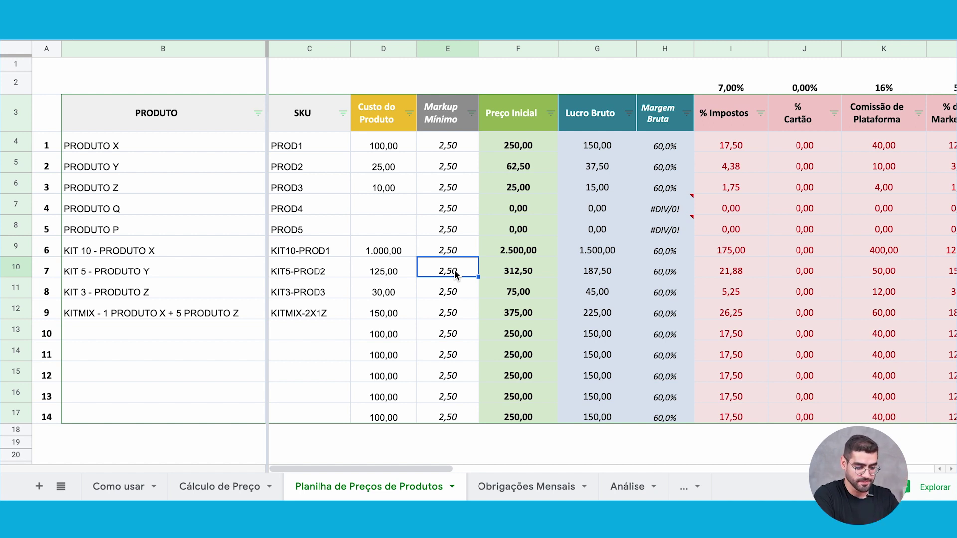
# Go through KIT 3 - PRODUTO Z's row from Preço Inicial and Lucro Bruto to Custo de Venda and Custo do Frete.
pyautogui.press('Right')
pyautogui.press('Down')
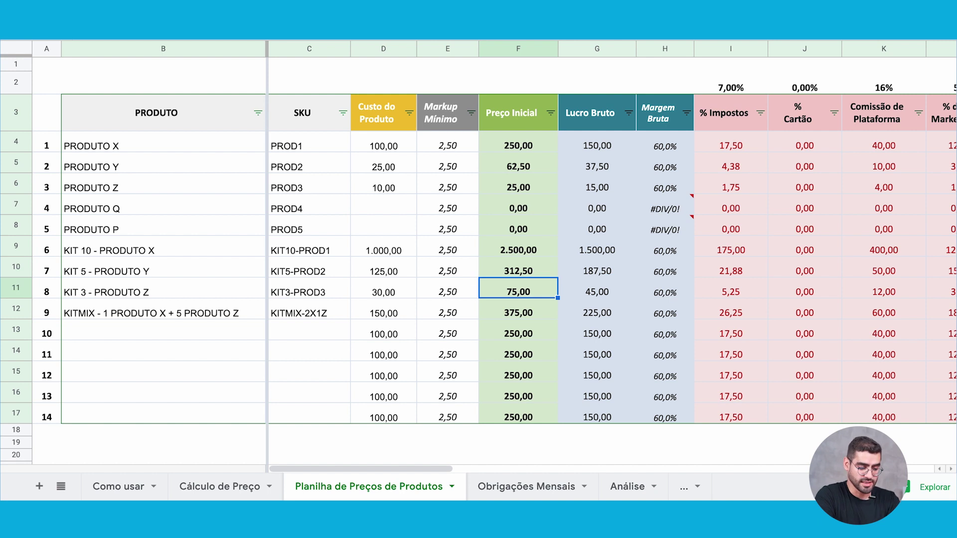
pyautogui.press('Right')
pyautogui.press('Right')
pyautogui.press('Right')
pyautogui.press('Right')
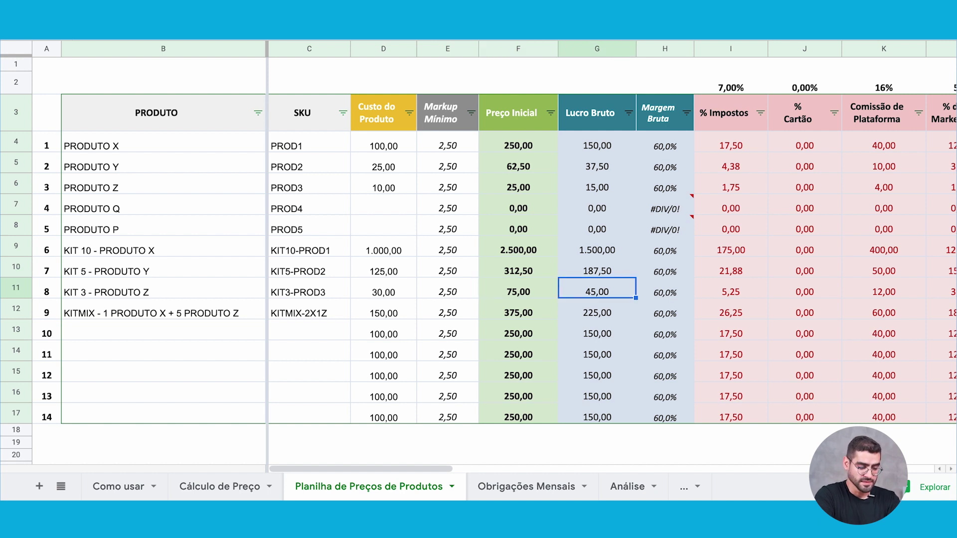
pyautogui.press('Right')
pyautogui.press('Right')
pyautogui.press('Right')
pyautogui.press('Right')
pyautogui.press('Right')
pyautogui.press('Right')
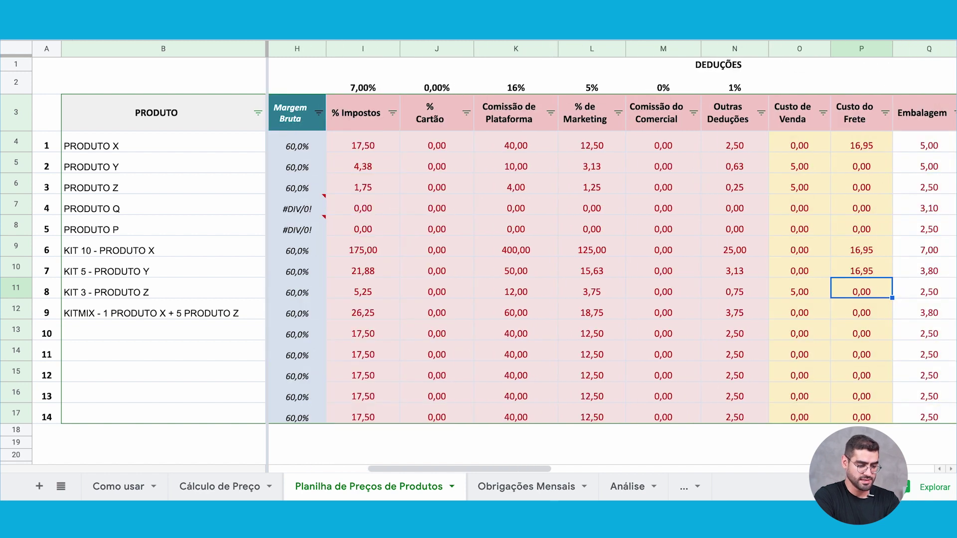
pyautogui.press('Left')
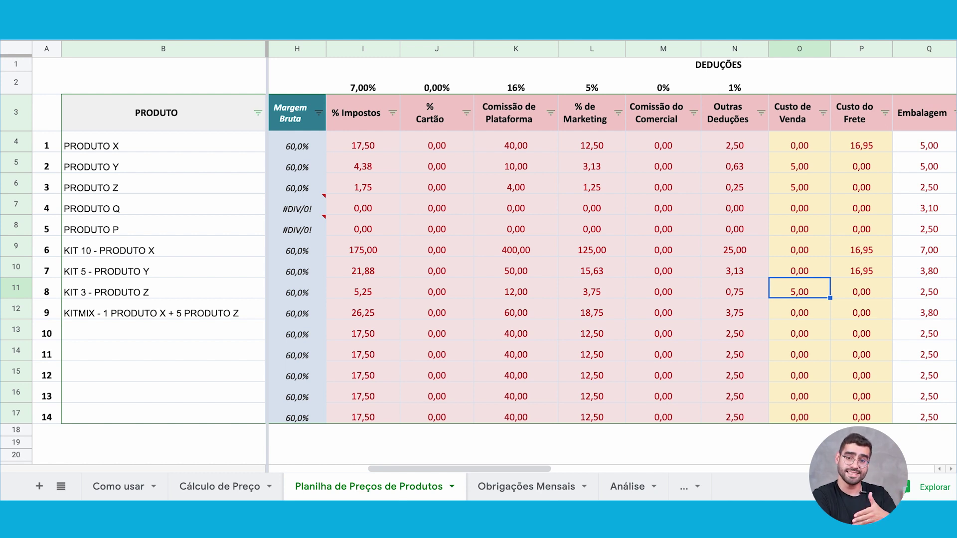
# Follow KIT 3 - PRODUTO Z's row to Margem in the Análise Sintética table and compare it with PRODUTO Z's Margem.
pyautogui.press('Right')
pyautogui.press('Right')
pyautogui.press('Right')
pyautogui.press('Right')
pyautogui.press('Right')
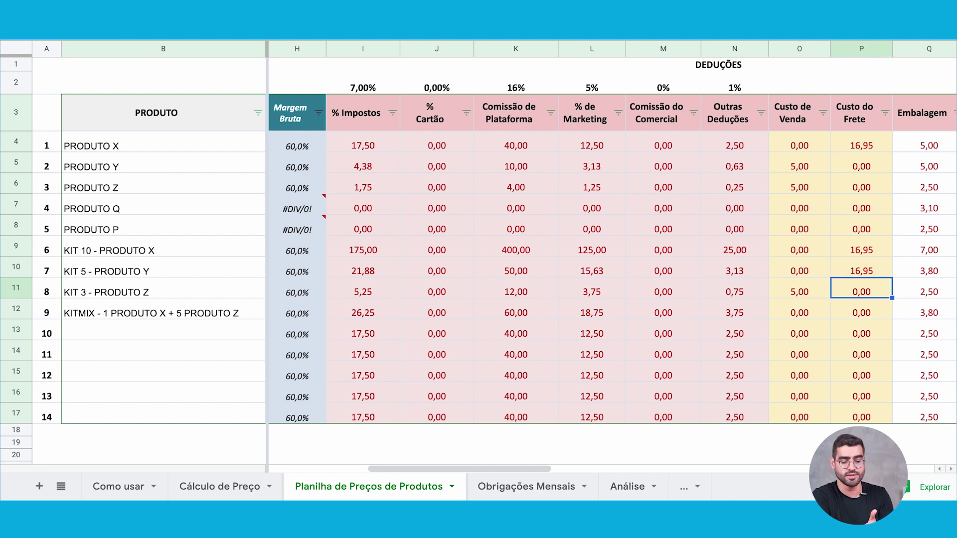
pyautogui.press('Right')
pyautogui.press('Right')
pyautogui.press('Right')
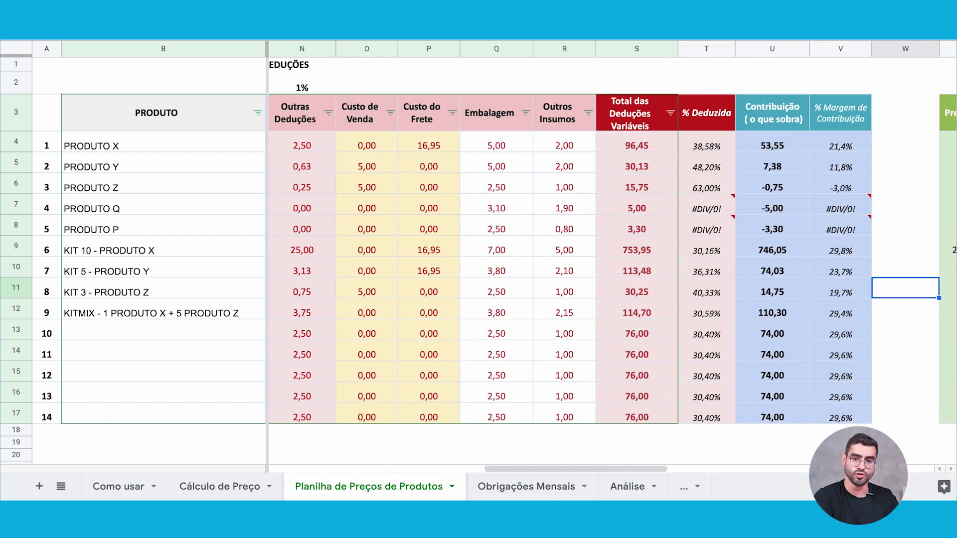
pyautogui.press('Right')
pyautogui.press('Right')
pyautogui.press('Right')
pyautogui.press('Right')
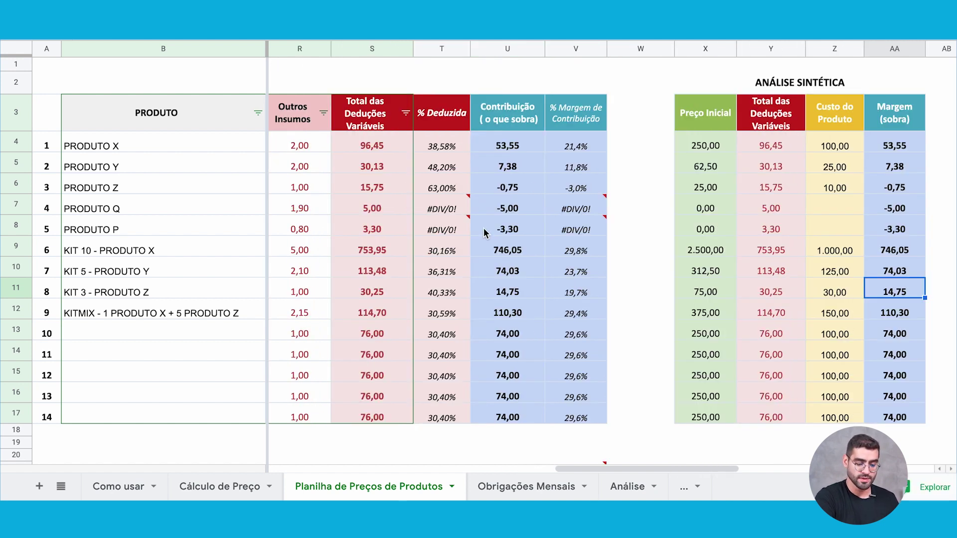
pyautogui.click(900, 189)
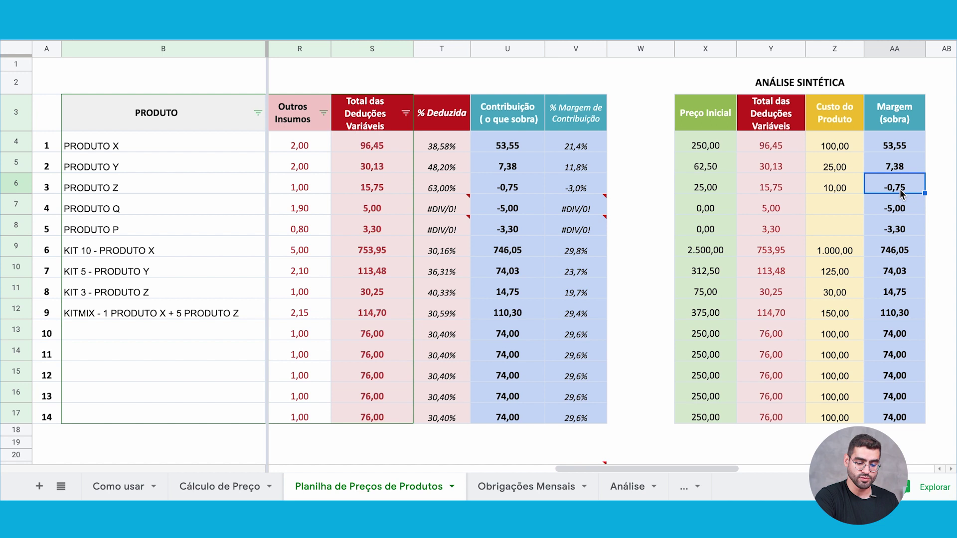
pyautogui.click(900, 294)
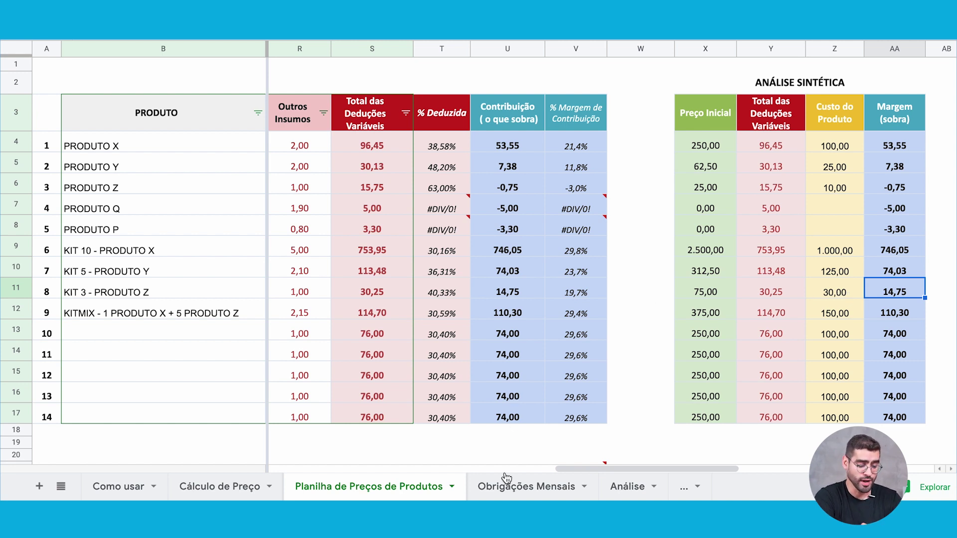
# Review the Despesas Operacionais and Total de Obrigações Mensais in the Obrigações Mensais sheet.
pyautogui.click(508, 489)
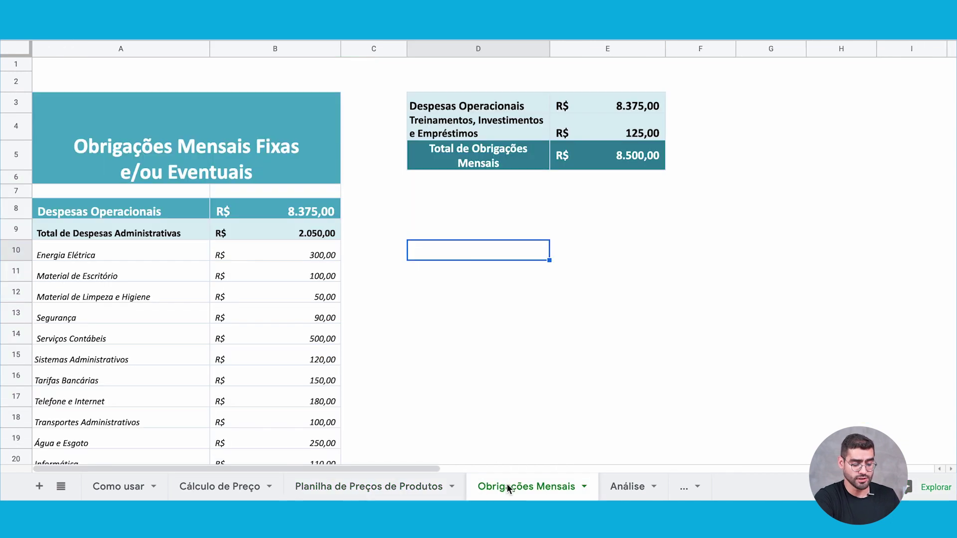
pyautogui.click(611, 256)
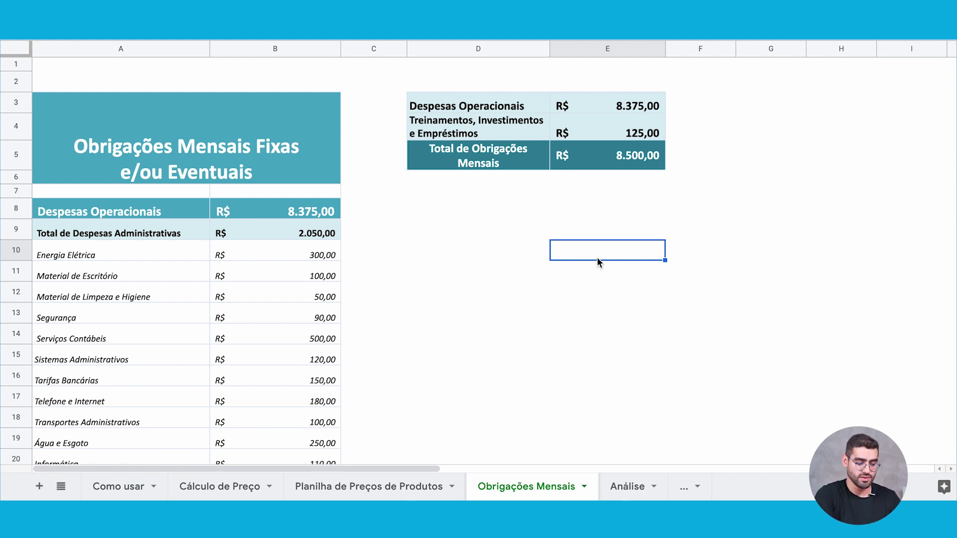
pyautogui.click(390, 491)
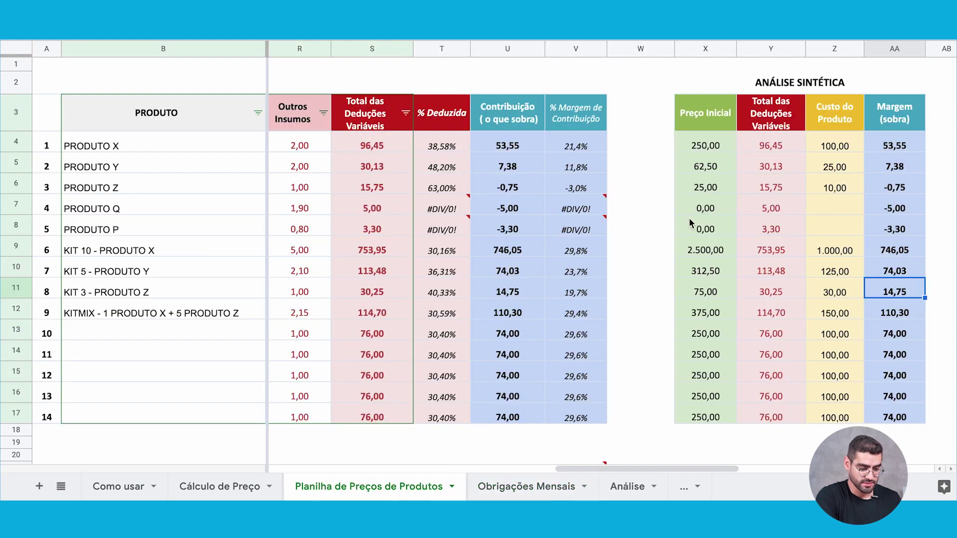
pyautogui.click(658, 202)
pyautogui.click(521, 491)
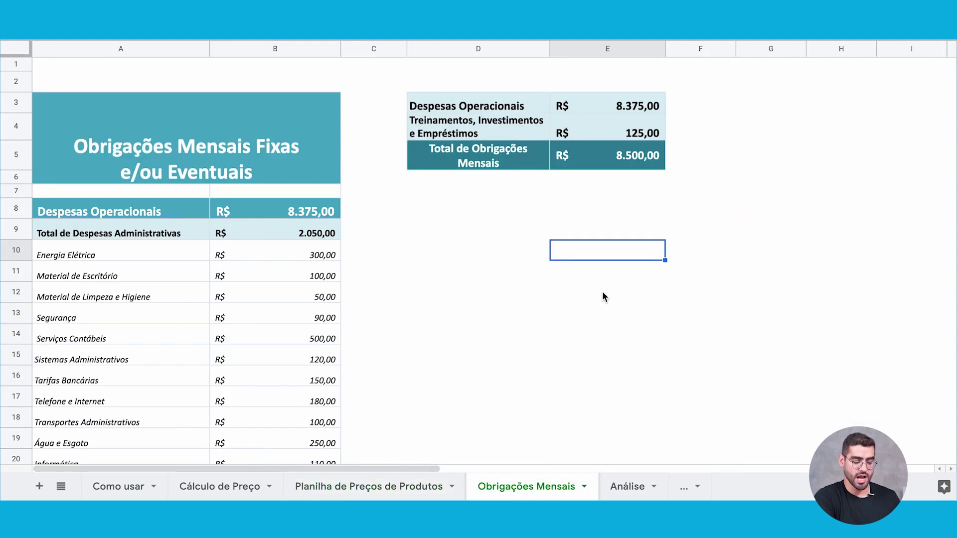
# Trace the Análise sheet's Média Margem de Contribuição to its source below the Contribuição columns in Planilha de Preços de Produtos.
pyautogui.click(627, 486)
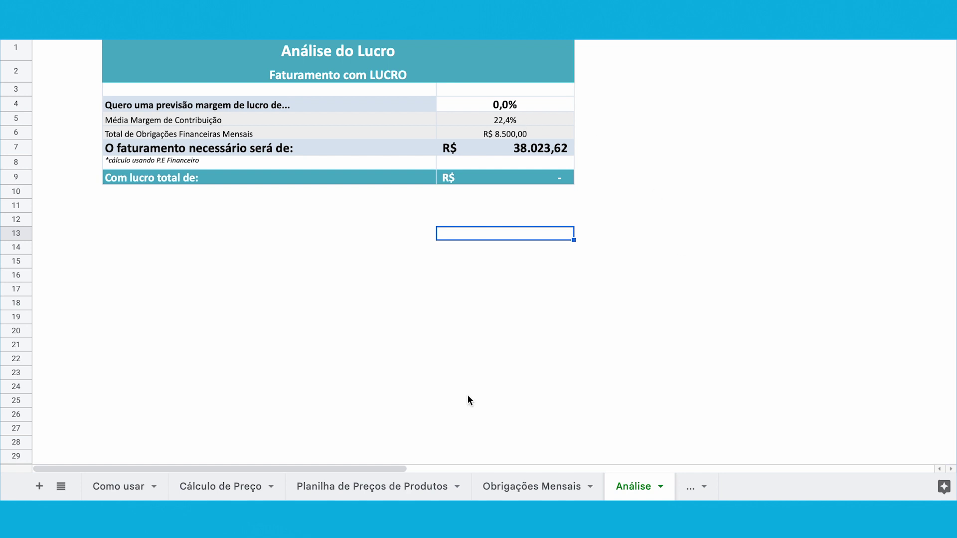
pyautogui.click(414, 486)
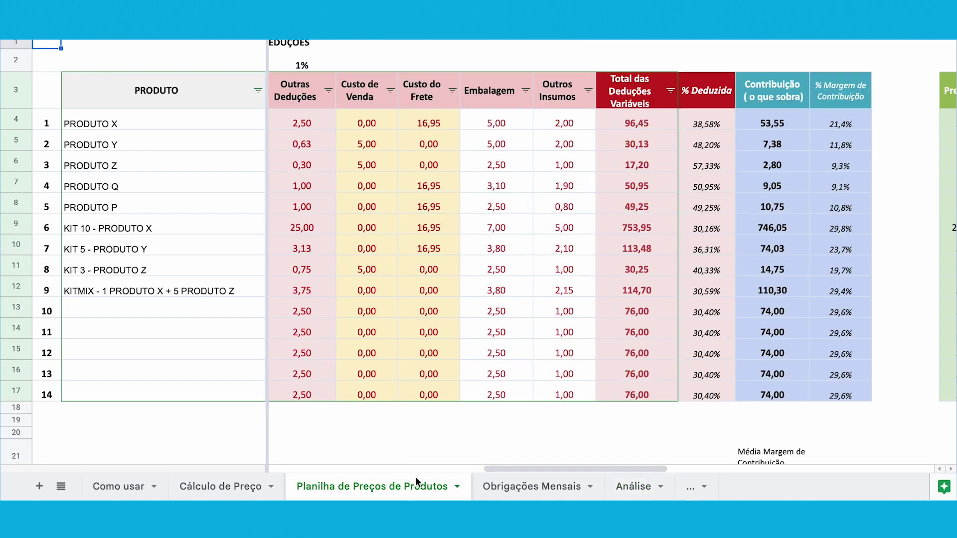
pyautogui.moveTo(780, 125); pyautogui.dragTo(801, 397)
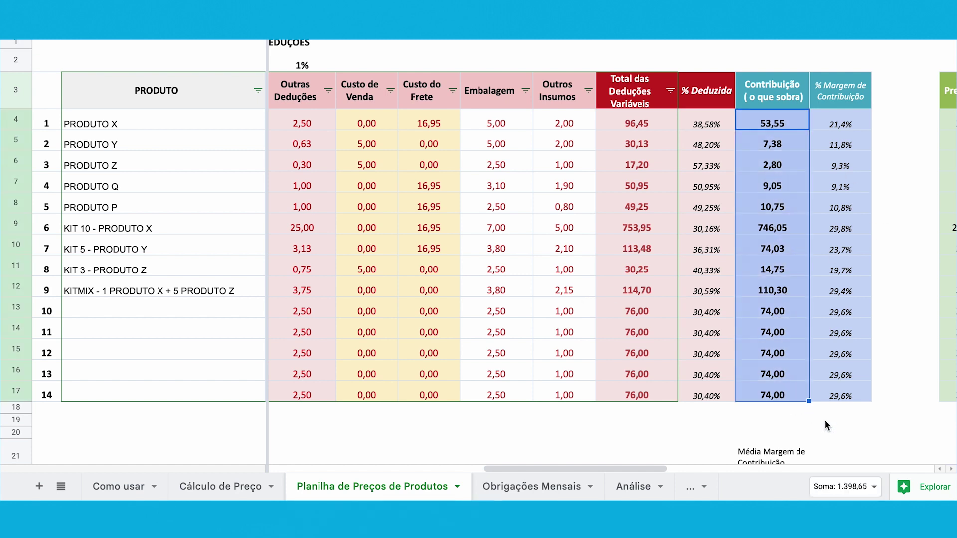
pyautogui.scroll(-3, 825, 421)
pyautogui.click(854, 397)
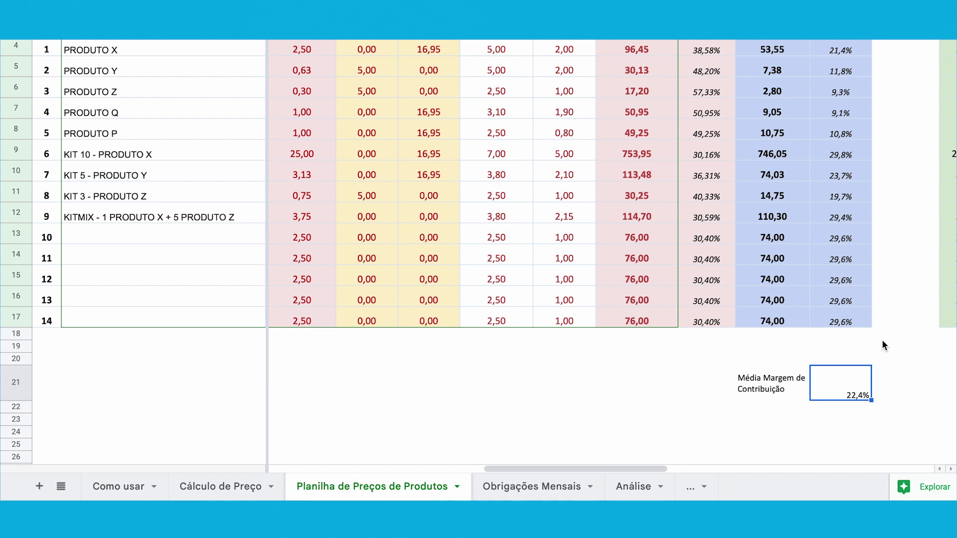
pyautogui.click(634, 487)
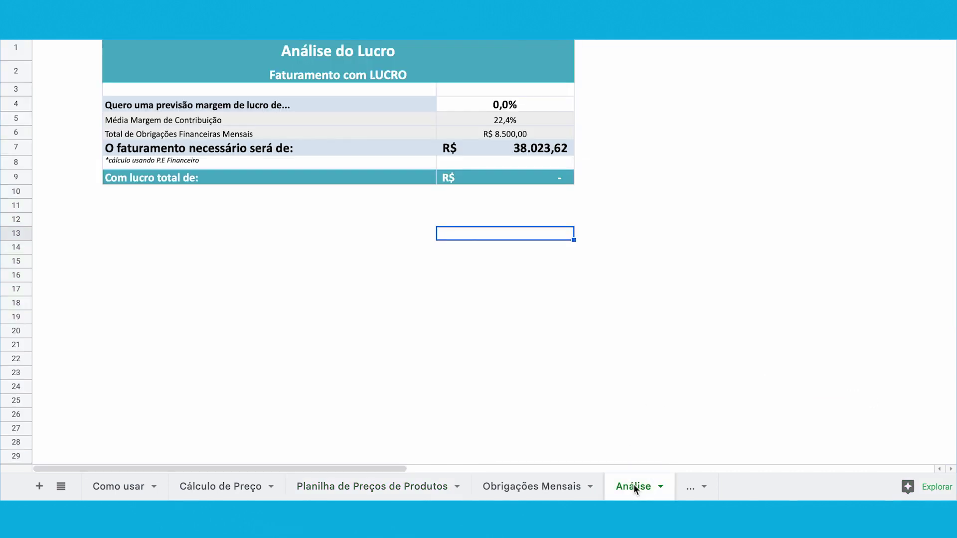
pyautogui.click(514, 121)
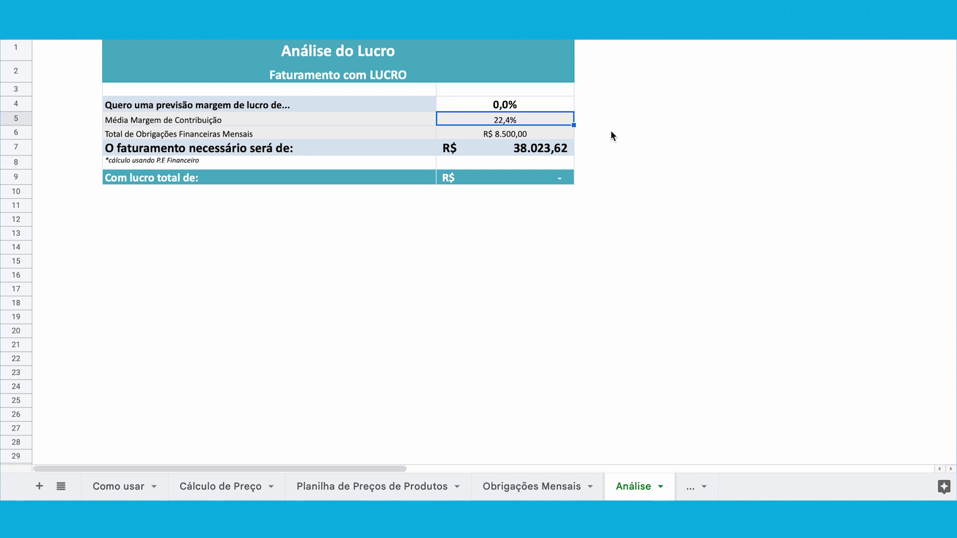
# Check the Análise sheet's Total de Obrigações Financeiras Mensais against the Obrigações Mensais sheet, and the required faturamento.
pyautogui.click(541, 135)
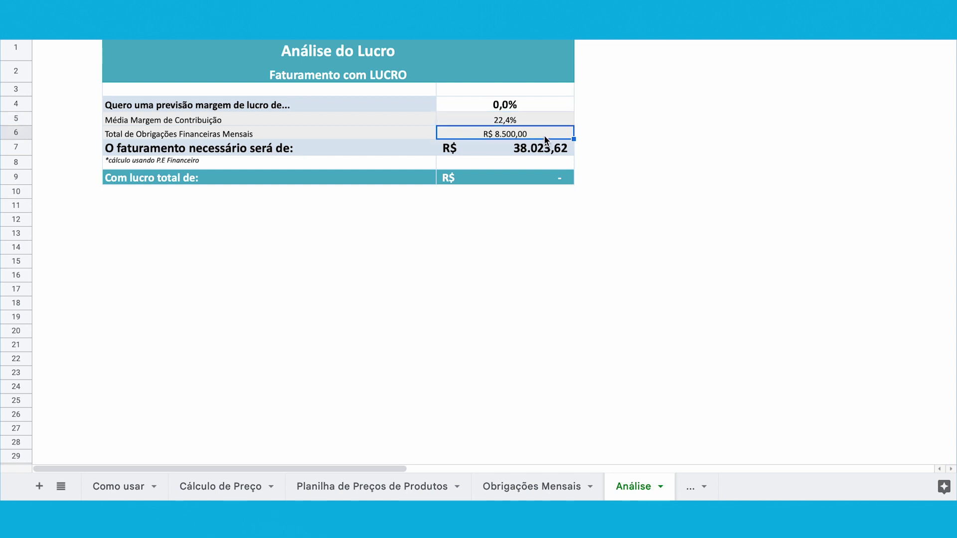
pyautogui.click(546, 486)
pyautogui.click(630, 486)
pyautogui.click(552, 149)
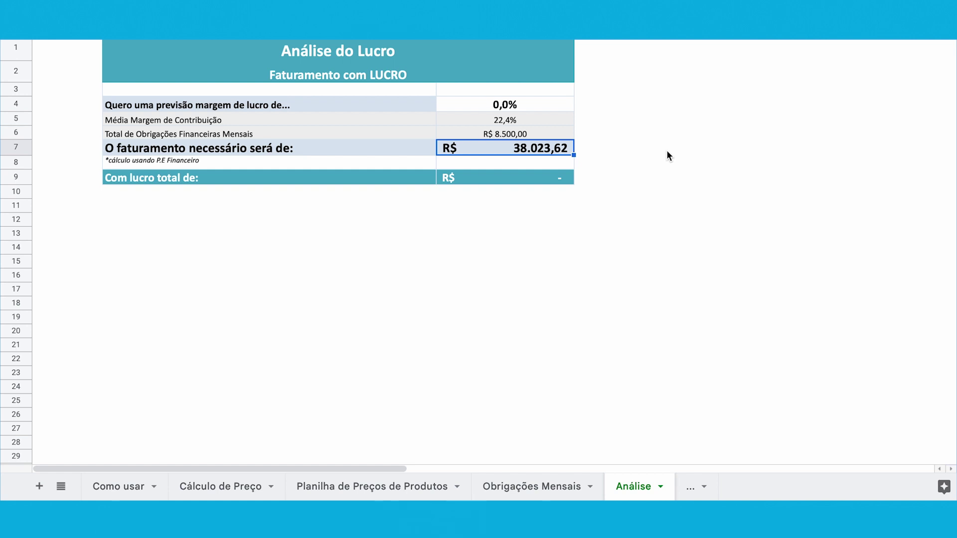
pyautogui.click(667, 150)
# Set the desired profit margin forecast in the Análise do Lucro table to 10%.
pyautogui.click(557, 105)
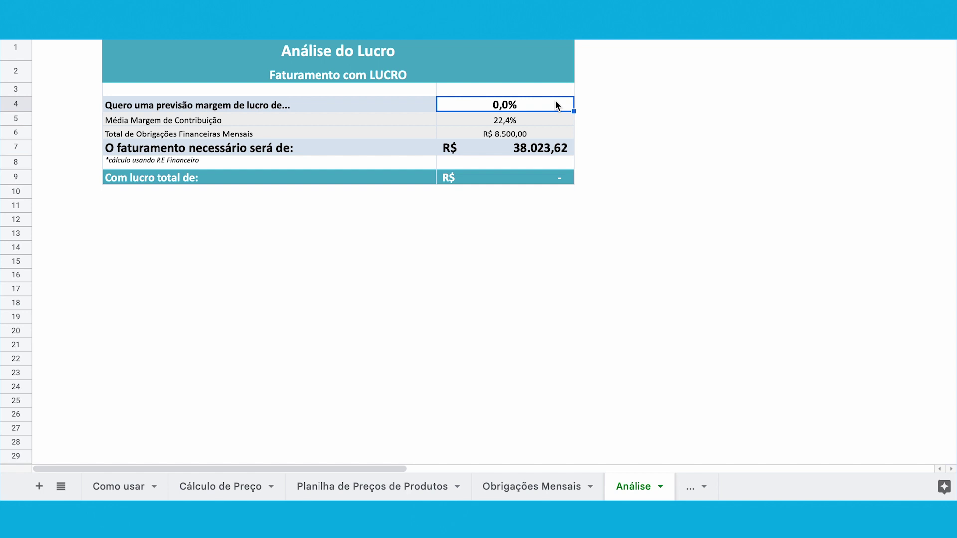
pyautogui.write('10')
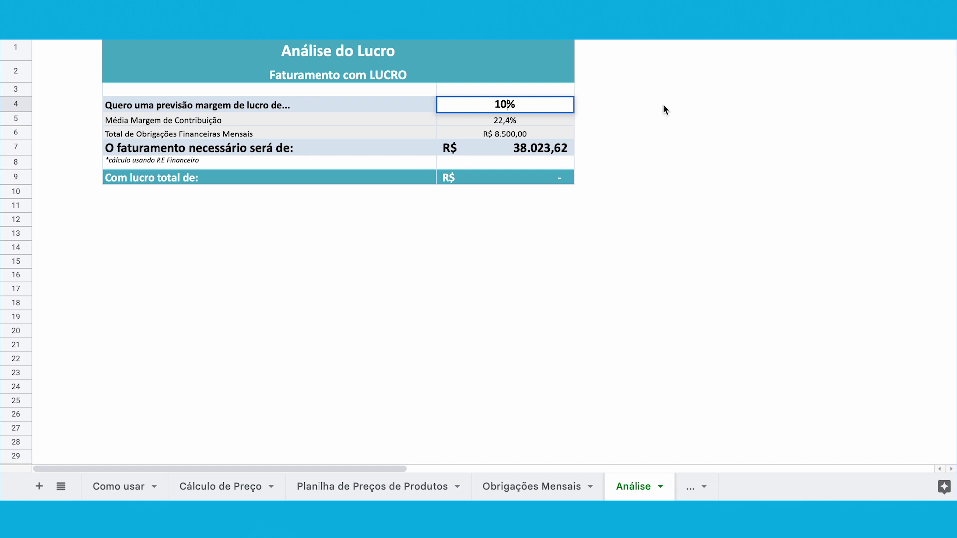
pyautogui.press('Return')
pyautogui.click(642, 133)
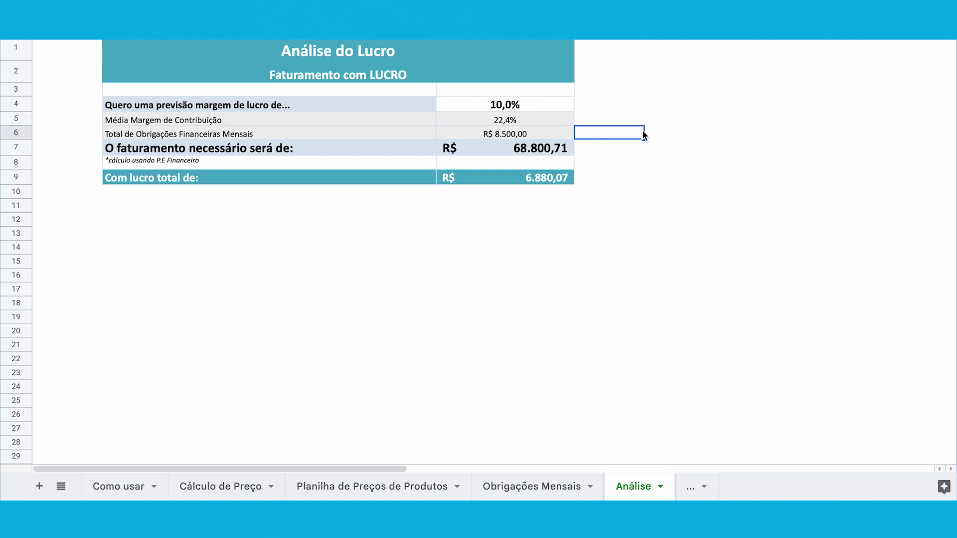
# Review the required faturamento, monthly obligations, desired margin and total lucro in the Análise do Lucro table.
pyautogui.click(540, 149)
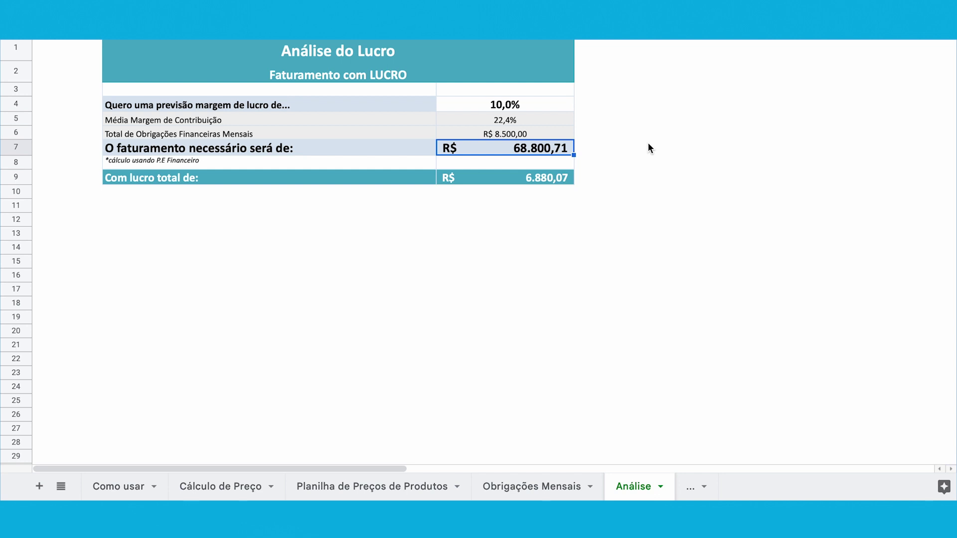
pyautogui.click(561, 130)
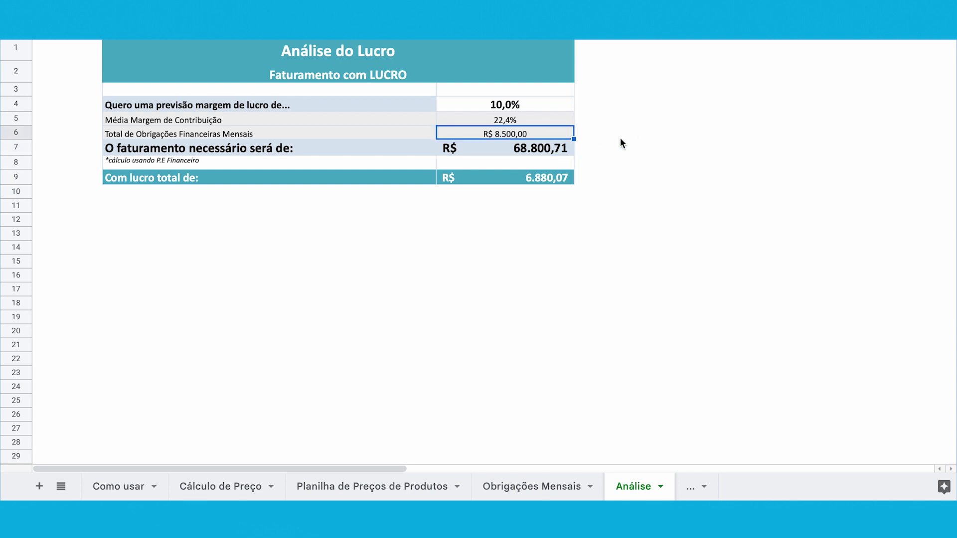
pyautogui.click(557, 103)
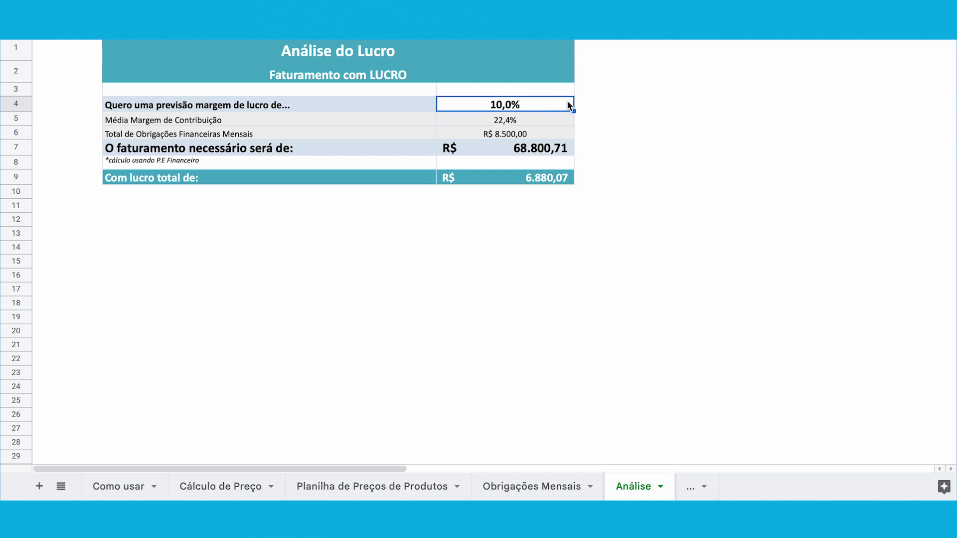
pyautogui.click(547, 178)
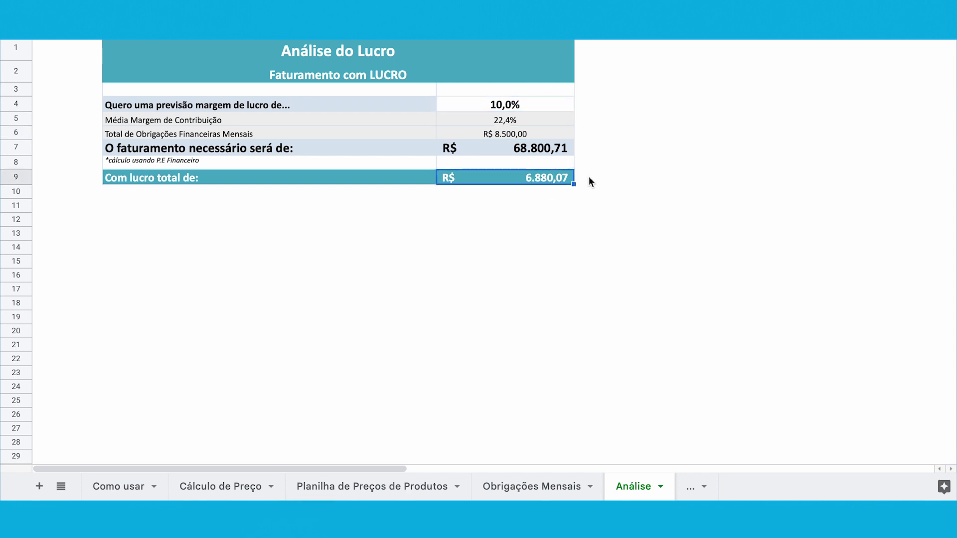